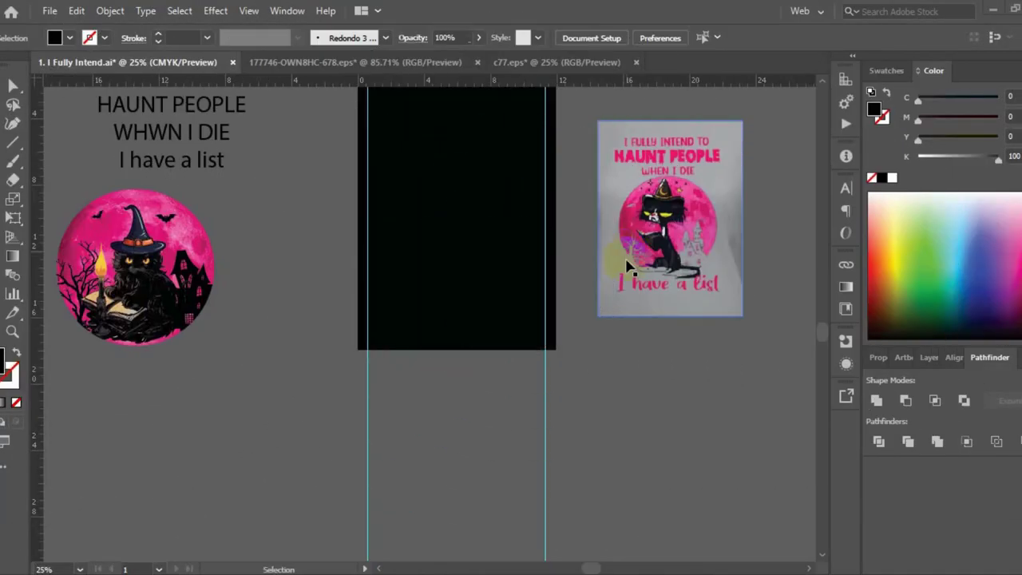
Step: Deselect the T-shirt mockup, bring the four-line headline into view, and switch to the Type tool
{"action": "left_click", "coordinate": [647, 399]}
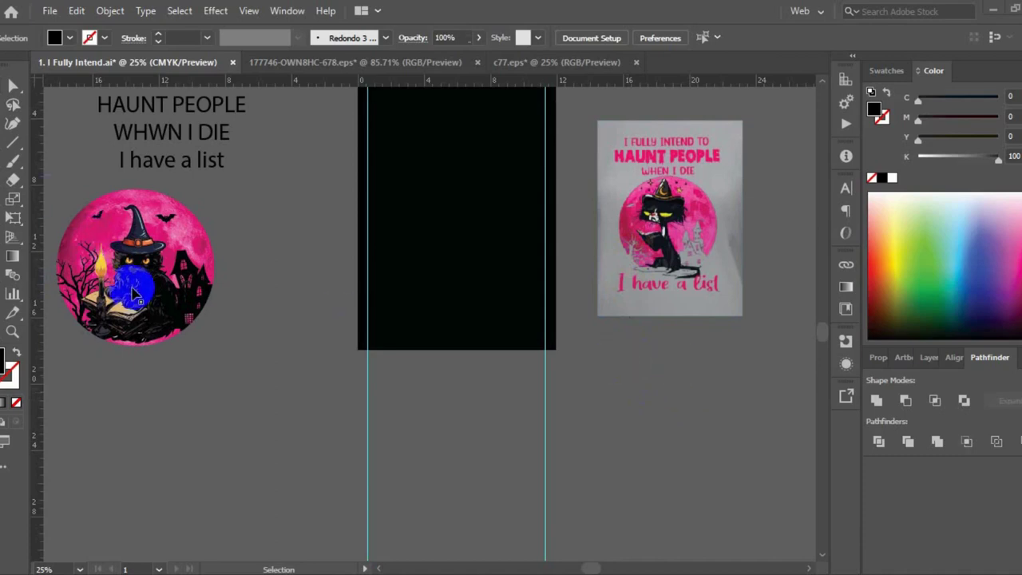
{"action": "scroll", "coordinate": [136, 296], "scroll_direction": "up", "scroll_amount": 1}
{"action": "scroll", "coordinate": [134, 294], "scroll_direction": "up", "scroll_amount": 2}
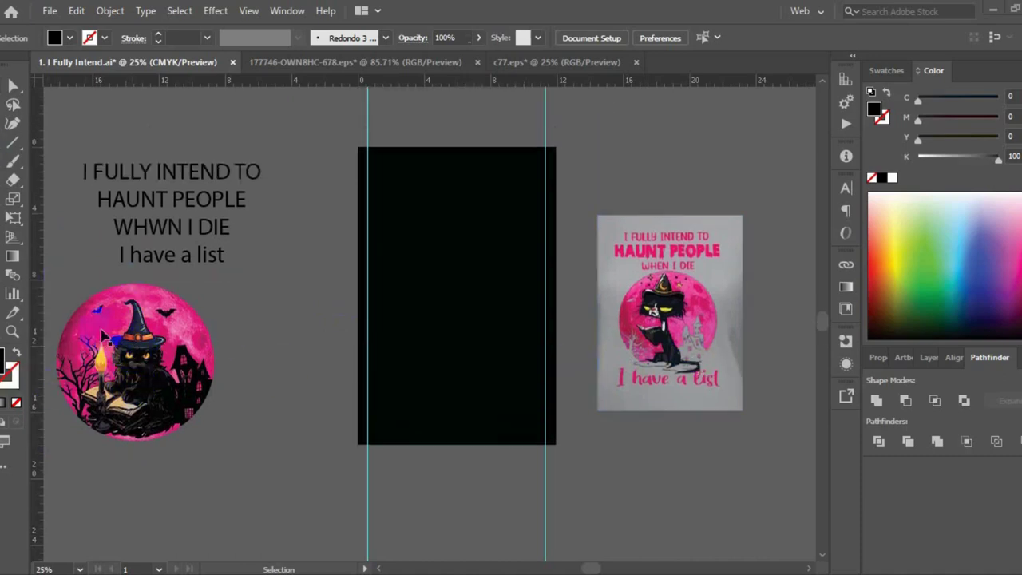
{"action": "left_click", "coordinate": [7, 143]}
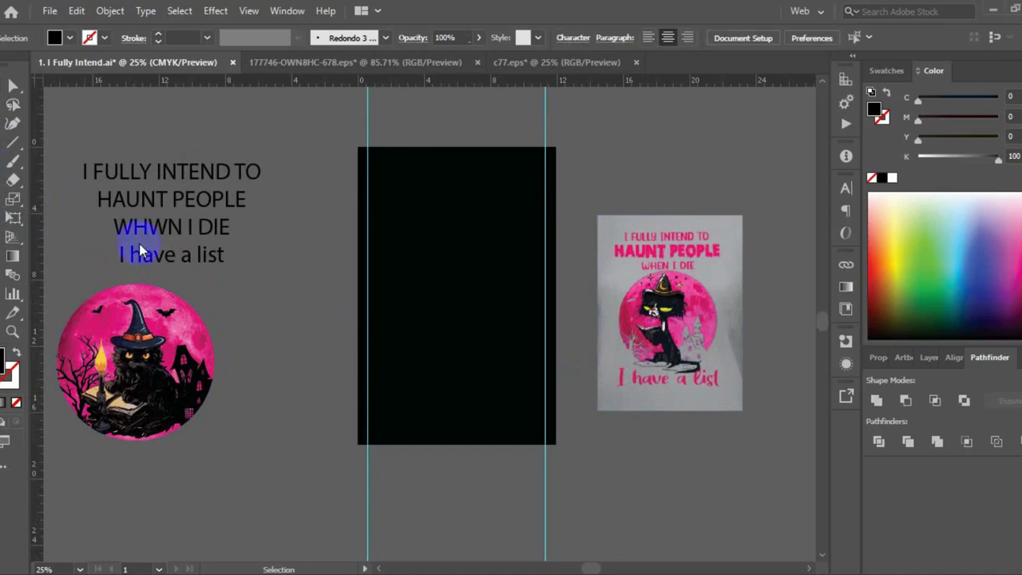
{"action": "scroll", "coordinate": [239, 239], "scroll_direction": "up", "scroll_amount": 1}
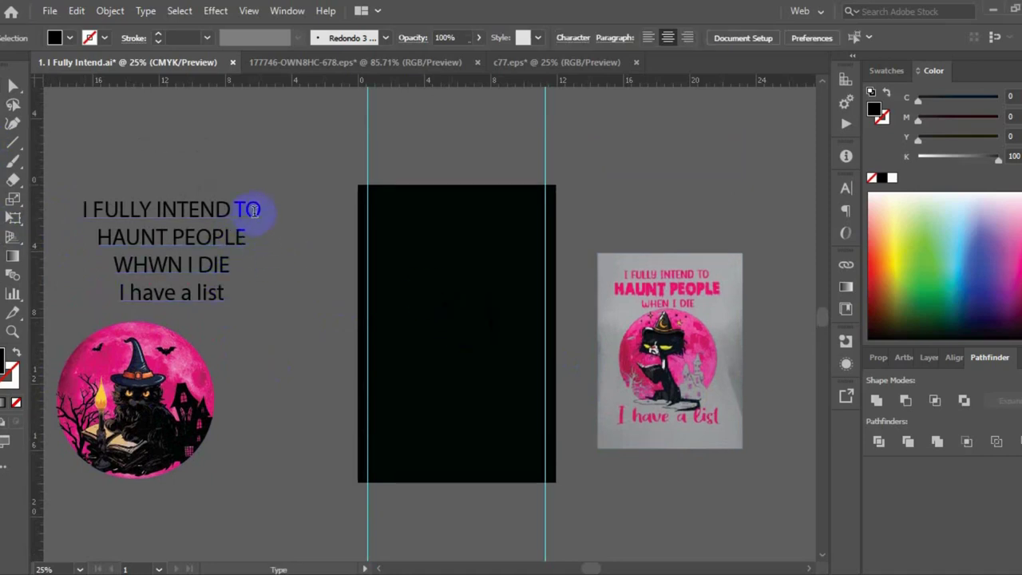
Step: Set 'I FULLY INTEND TO' in Happy Lucky, found by searching 'happ' in the font list
{"action": "left_click_drag", "start_coordinate": [261, 209], "coordinate": [80, 209]}
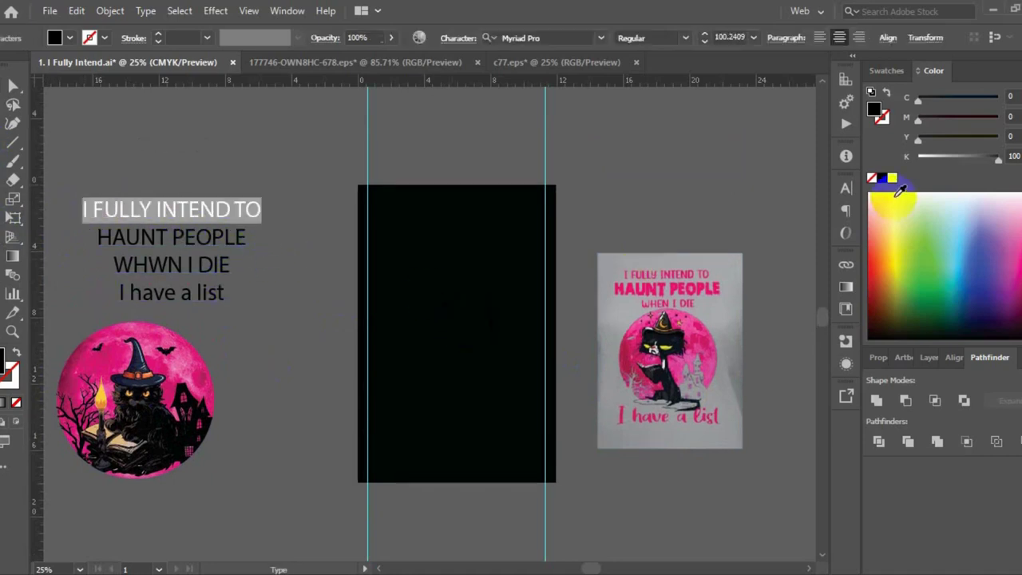
{"action": "left_click", "coordinate": [600, 38]}
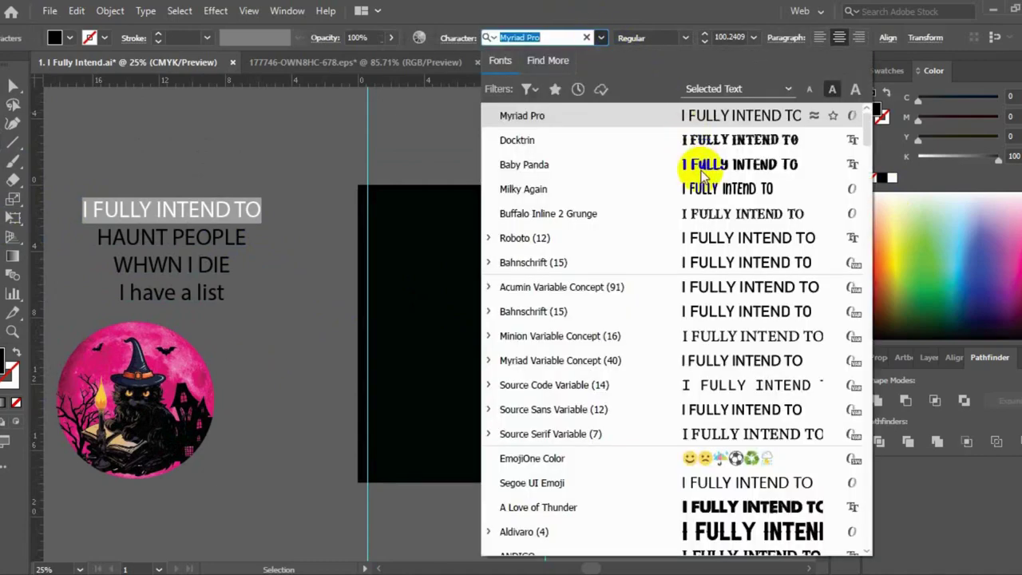
{"action": "scroll", "coordinate": [707, 195], "scroll_direction": "down", "scroll_amount": 1}
{"action": "scroll", "coordinate": [706, 195], "scroll_direction": "down", "scroll_amount": 3}
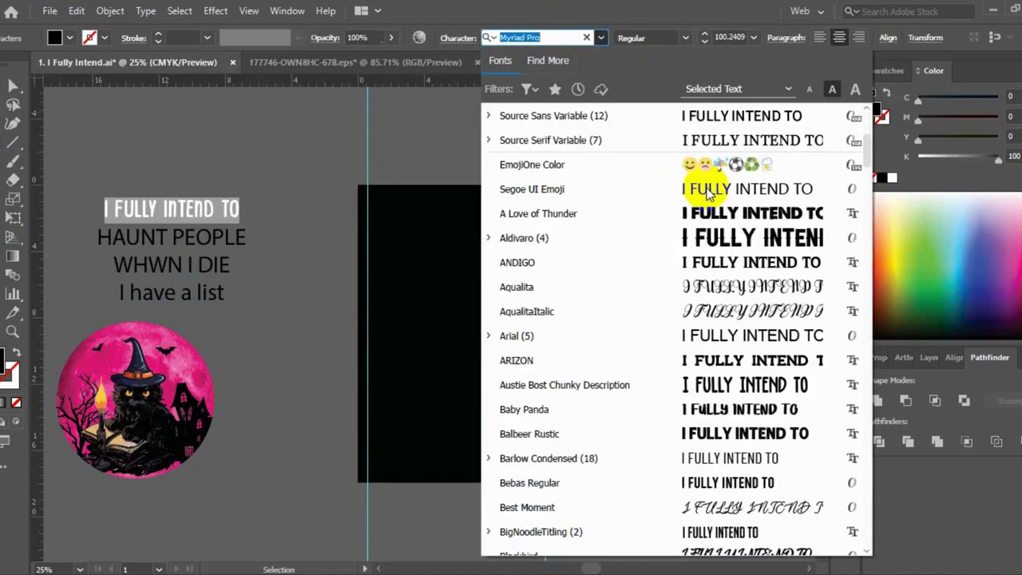
{"action": "scroll", "coordinate": [707, 195], "scroll_direction": "down", "scroll_amount": 2}
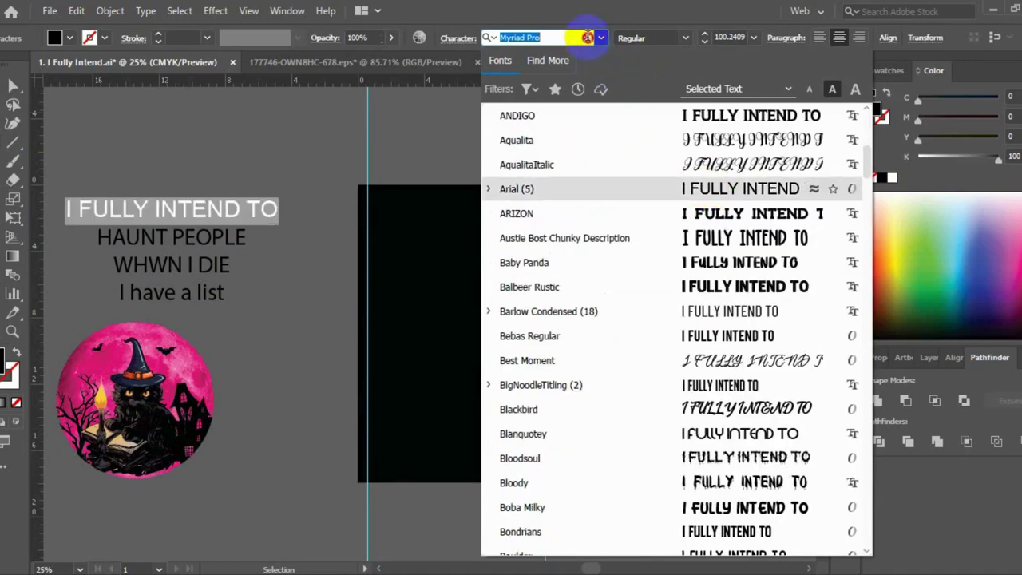
{"action": "key", "text": "BackSpace"}
{"action": "type", "text": "a"}
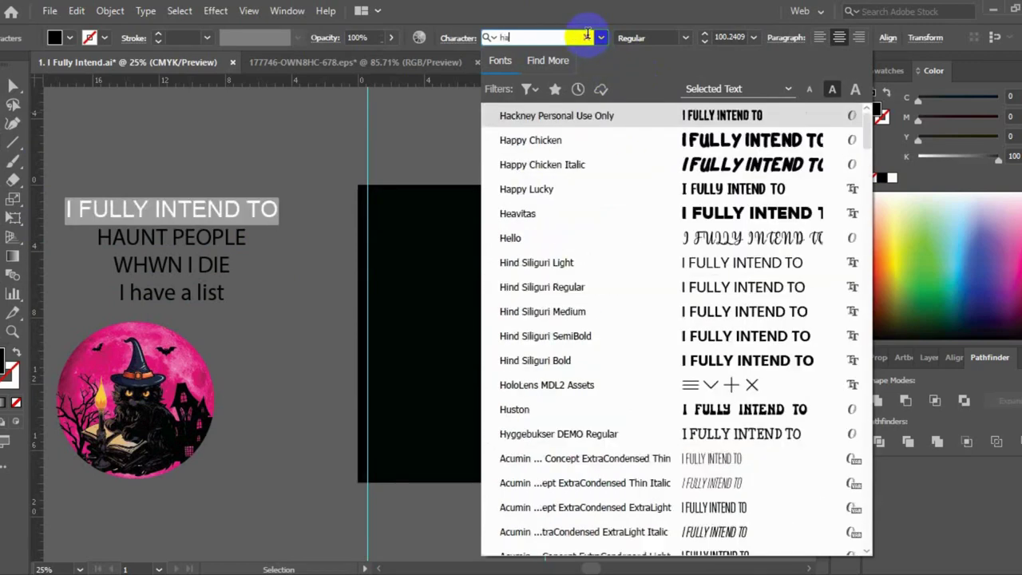
{"action": "type", "text": "pp"}
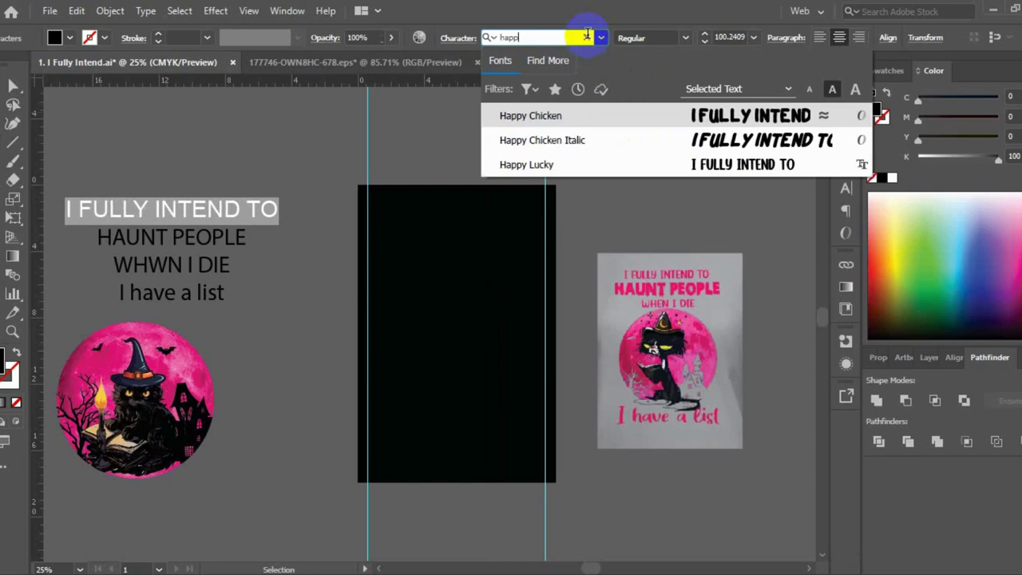
{"action": "left_click", "coordinate": [576, 164]}
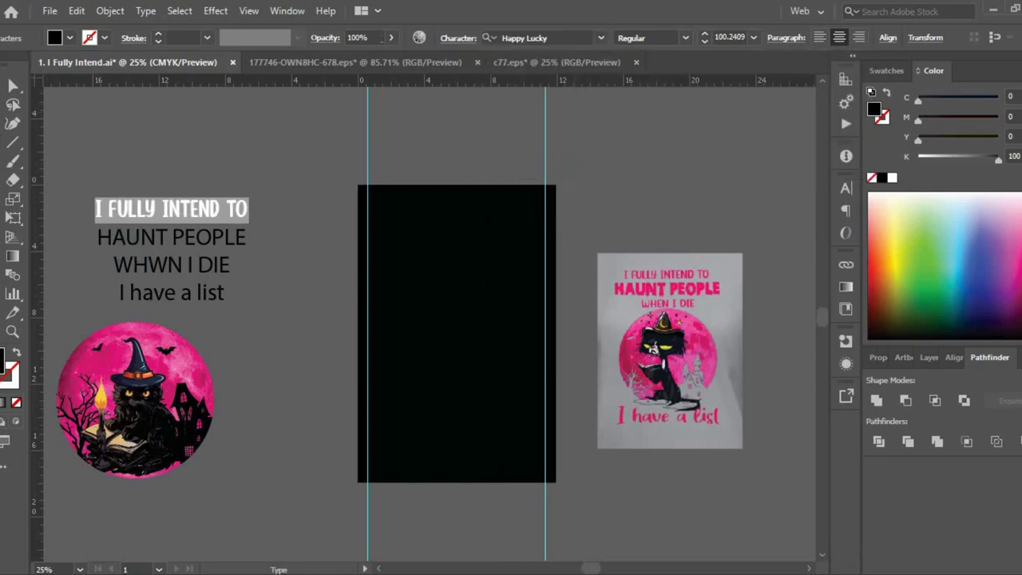
{"action": "left_click", "coordinate": [13, 85]}
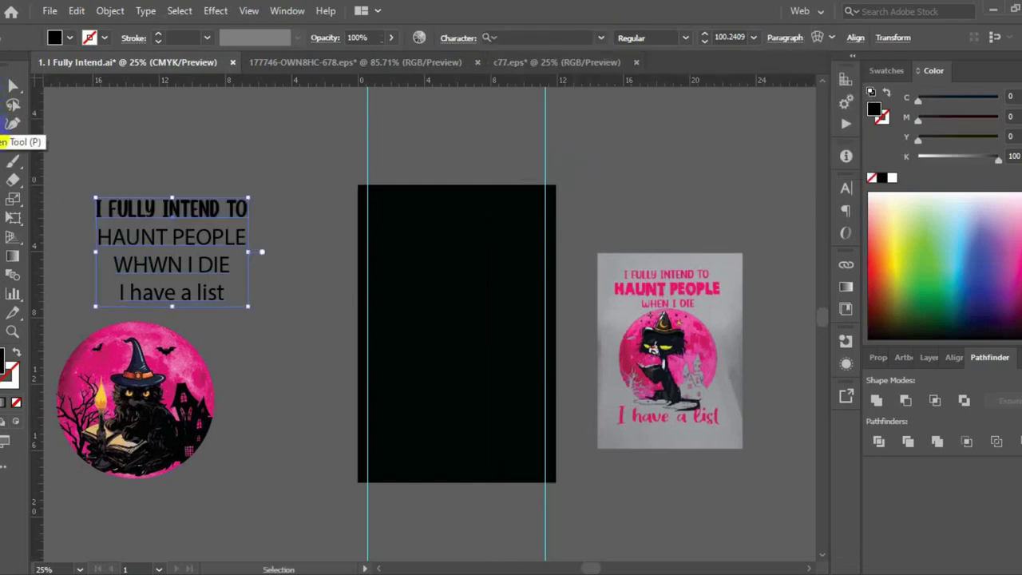
{"action": "left_click", "coordinate": [12, 126]}
Step: Set the 'HAUNT PEOPLE' line in the Bloody font
{"action": "mouse_move", "coordinate": [225, 238]}
{"action": "left_mouse_down"}
{"action": "mouse_move", "coordinate": [245, 240]}
{"action": "mouse_move", "coordinate": [93, 236]}
{"action": "left_mouse_up"}
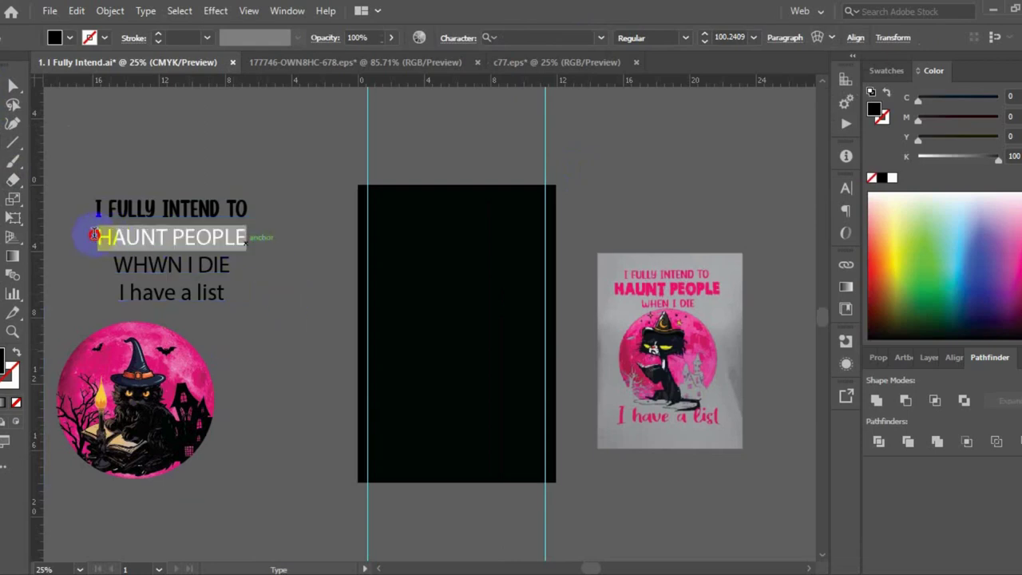
{"action": "left_click", "coordinate": [586, 35]}
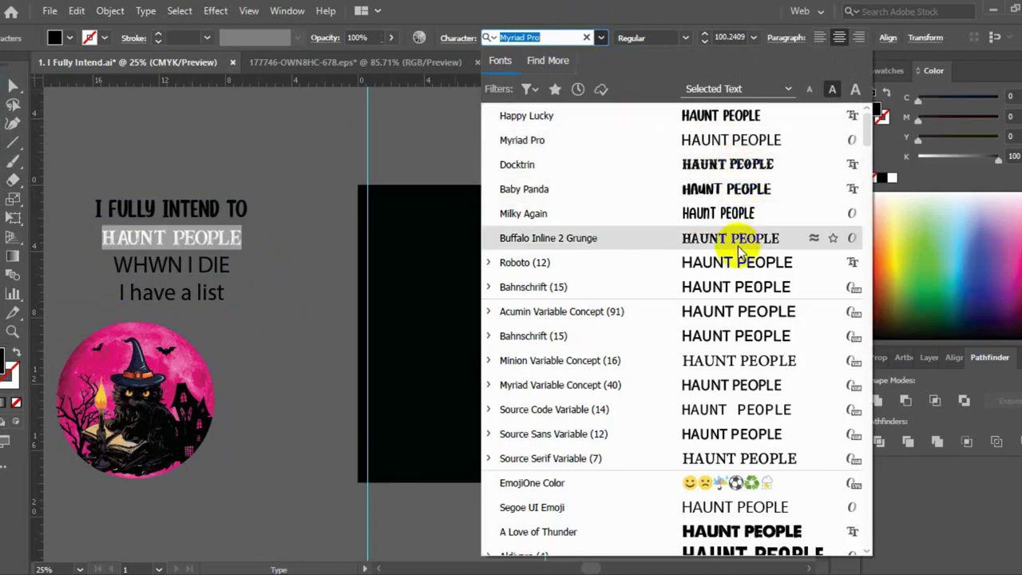
{"action": "scroll", "coordinate": [739, 251], "scroll_direction": "down", "scroll_amount": 1}
{"action": "scroll", "coordinate": [738, 252], "scroll_direction": "down", "scroll_amount": 2}
{"action": "scroll", "coordinate": [738, 251], "scroll_direction": "down", "scroll_amount": 3}
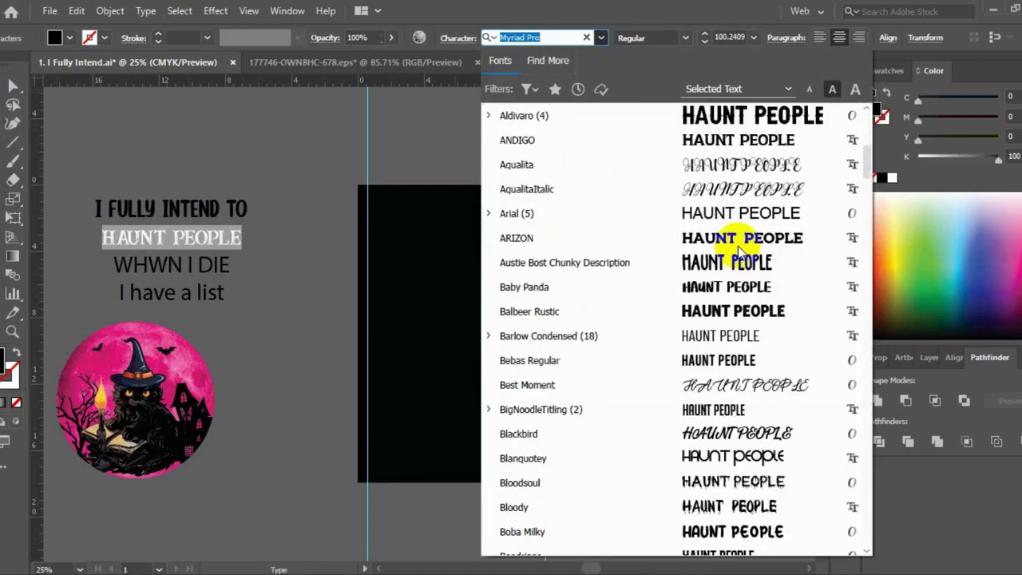
{"action": "scroll", "coordinate": [738, 251], "scroll_direction": "down", "scroll_amount": 1}
{"action": "scroll", "coordinate": [739, 250], "scroll_direction": "down", "scroll_amount": 1}
{"action": "scroll", "coordinate": [738, 246], "scroll_direction": "down", "scroll_amount": 2}
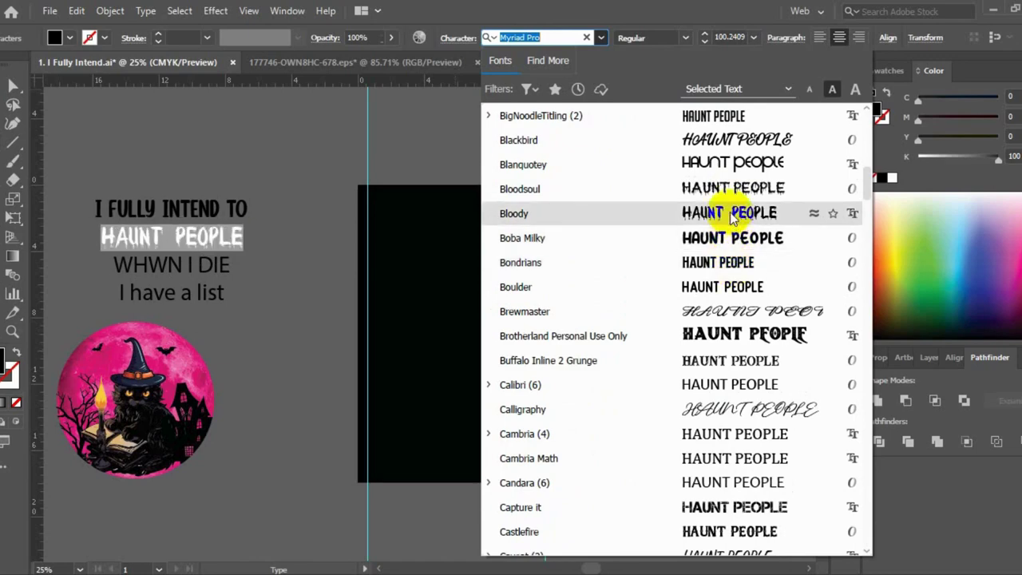
{"action": "left_click", "coordinate": [731, 213]}
{"action": "left_click", "coordinate": [235, 294]}
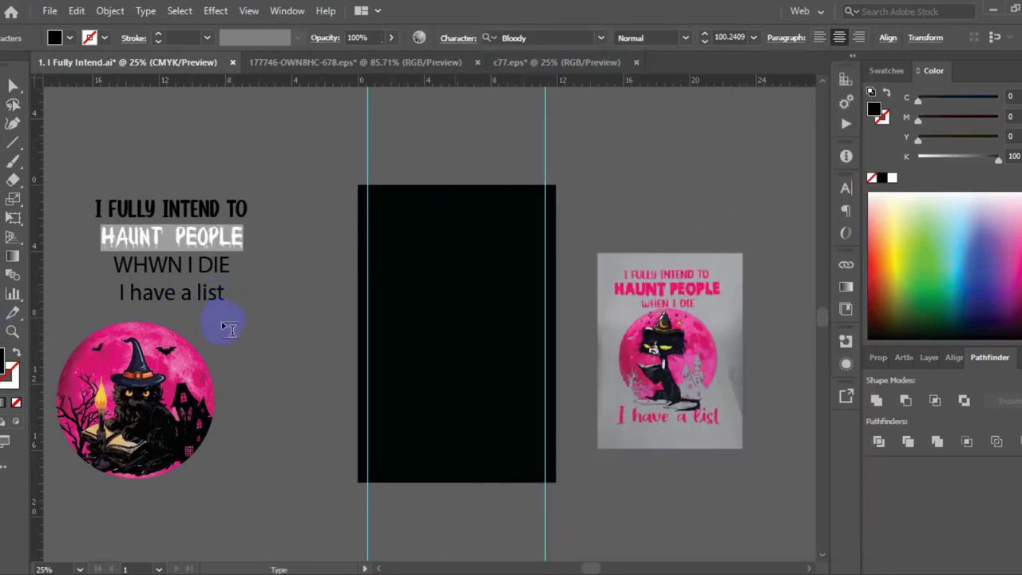
Step: Select the 'I have a list' line and browse the font list to apply Michland
{"action": "double_click", "coordinate": [217, 293]}
{"action": "left_click_drag", "start_coordinate": [222, 295], "coordinate": [104, 293]}
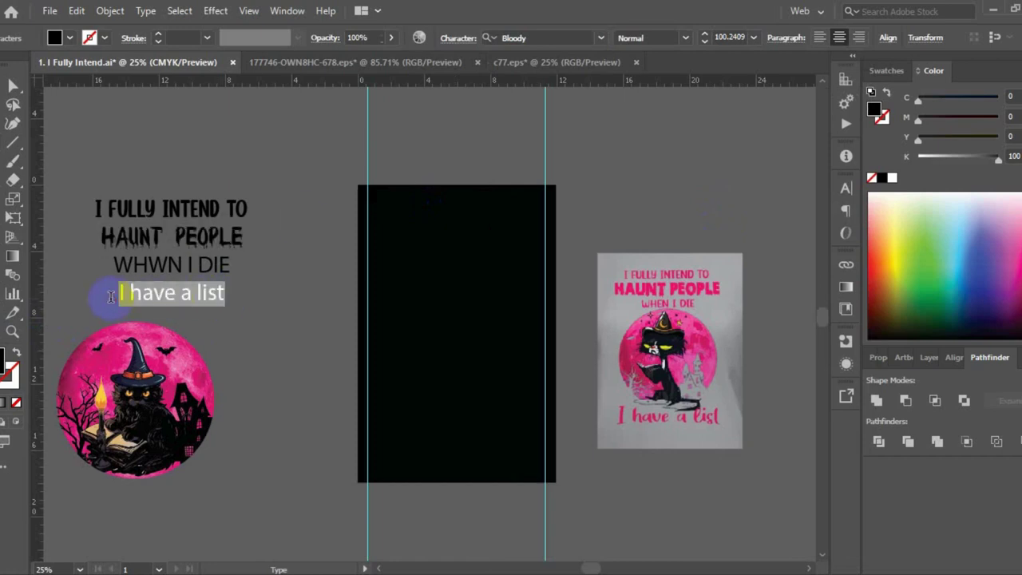
{"action": "left_click", "coordinate": [602, 37]}
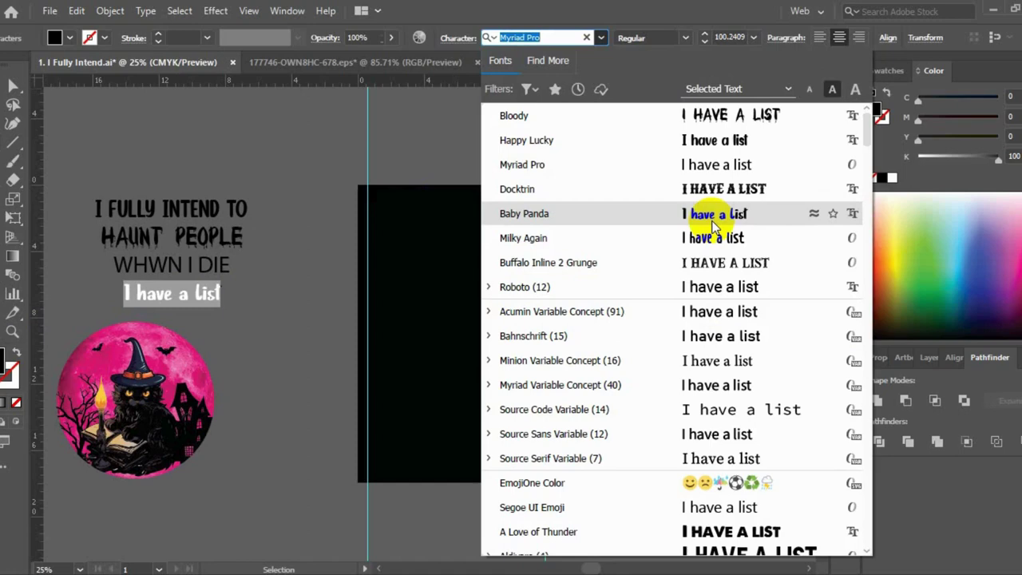
{"action": "scroll", "coordinate": [713, 226], "scroll_direction": "down", "scroll_amount": 1}
{"action": "scroll", "coordinate": [712, 226], "scroll_direction": "down", "scroll_amount": 1}
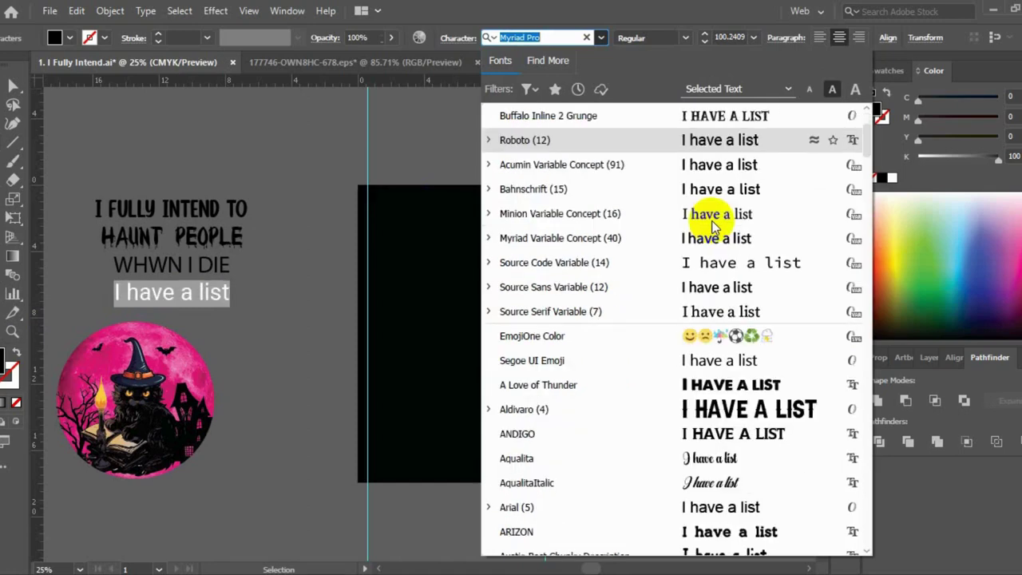
{"action": "scroll", "coordinate": [713, 226], "scroll_direction": "down", "scroll_amount": 1}
{"action": "scroll", "coordinate": [713, 226], "scroll_direction": "down", "scroll_amount": 1}
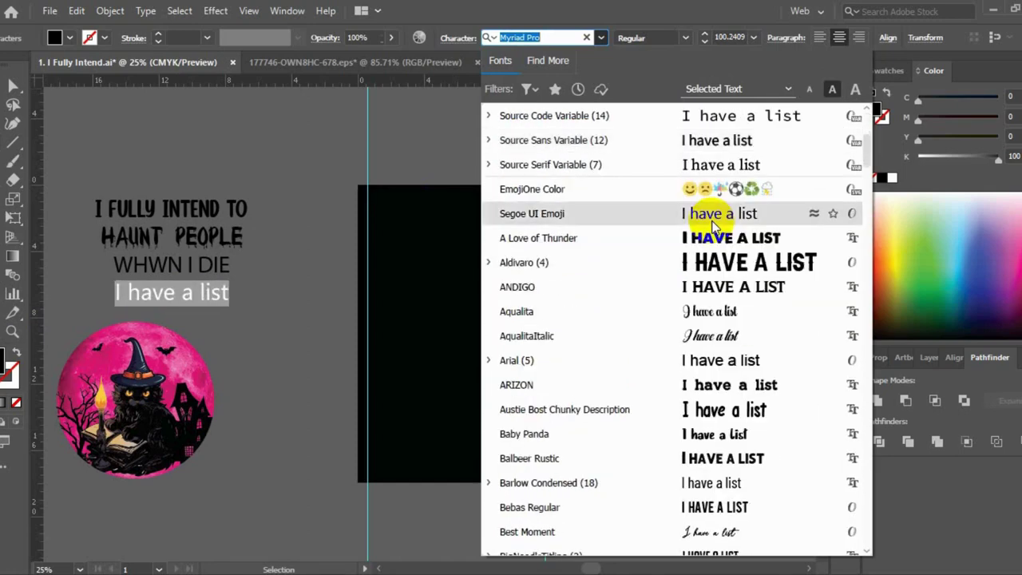
{"action": "scroll", "coordinate": [713, 226], "scroll_direction": "down", "scroll_amount": 2}
{"action": "scroll", "coordinate": [713, 226], "scroll_direction": "down", "scroll_amount": 1}
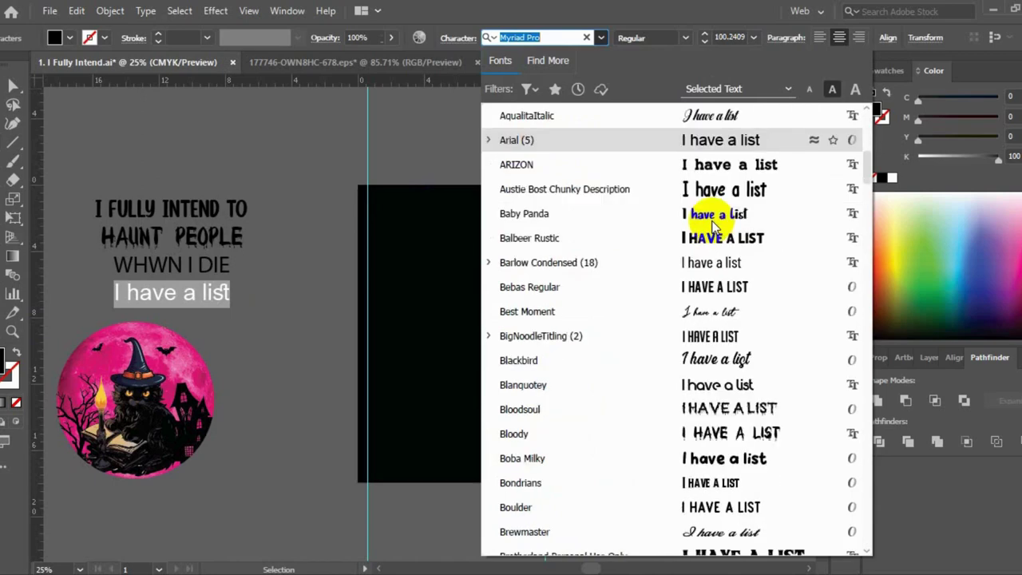
{"action": "scroll", "coordinate": [713, 226], "scroll_direction": "down", "scroll_amount": 2}
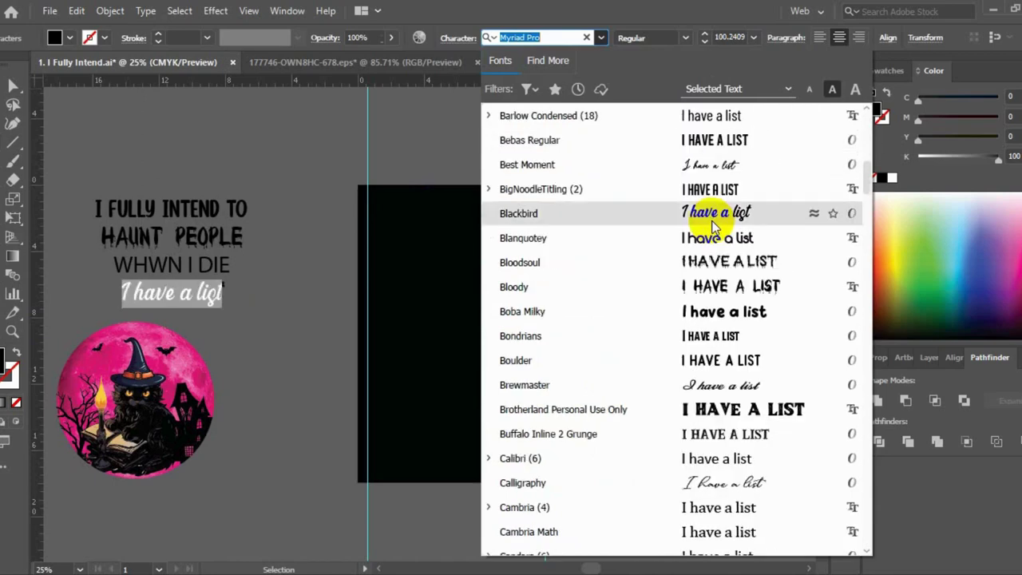
{"action": "scroll", "coordinate": [712, 237], "scroll_direction": "down", "scroll_amount": 1}
{"action": "scroll", "coordinate": [715, 238], "scroll_direction": "down", "scroll_amount": 1}
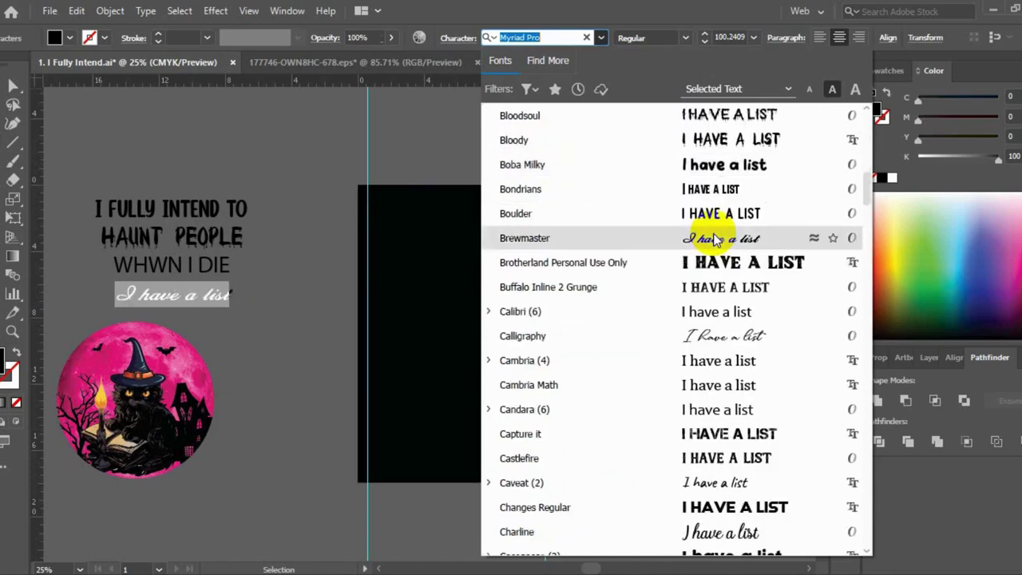
{"action": "scroll", "coordinate": [714, 238], "scroll_direction": "down", "scroll_amount": 1}
{"action": "scroll", "coordinate": [715, 238], "scroll_direction": "down", "scroll_amount": 2}
{"action": "scroll", "coordinate": [715, 238], "scroll_direction": "down", "scroll_amount": 1}
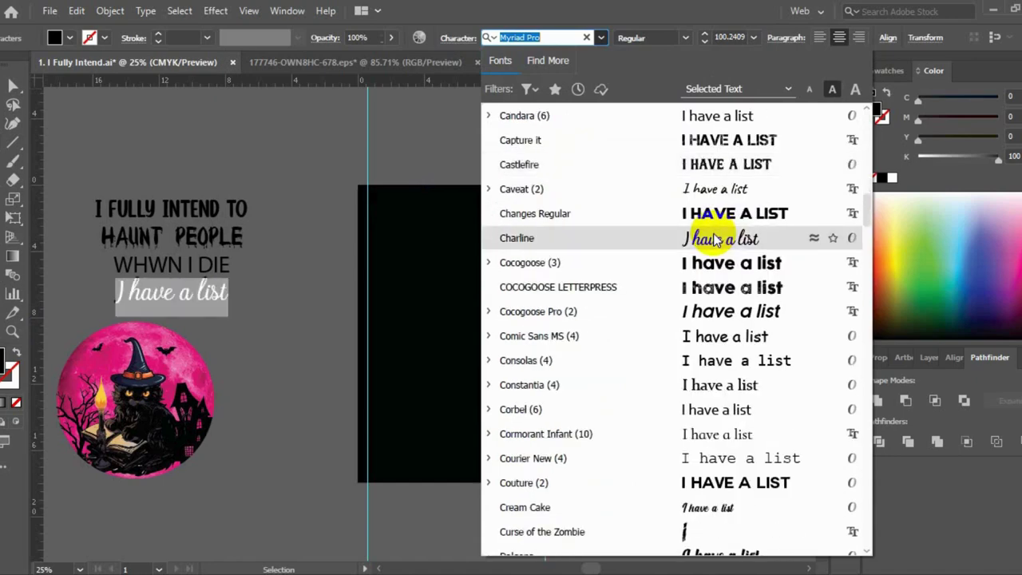
{"action": "scroll", "coordinate": [714, 238], "scroll_direction": "down", "scroll_amount": 1}
{"action": "scroll", "coordinate": [715, 237], "scroll_direction": "down", "scroll_amount": 1}
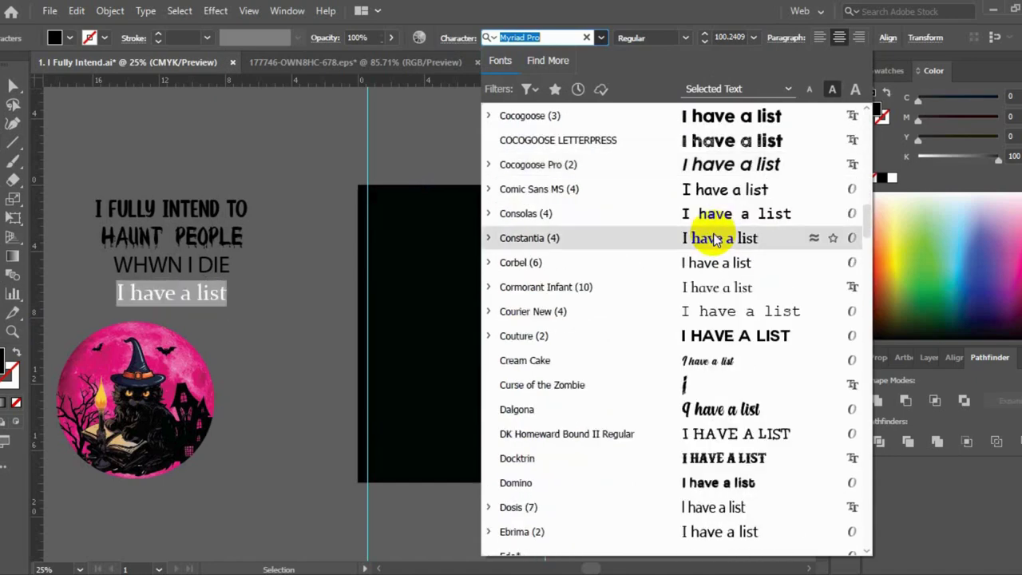
{"action": "scroll", "coordinate": [714, 238], "scroll_direction": "down", "scroll_amount": 2}
{"action": "scroll", "coordinate": [714, 237], "scroll_direction": "down", "scroll_amount": 2}
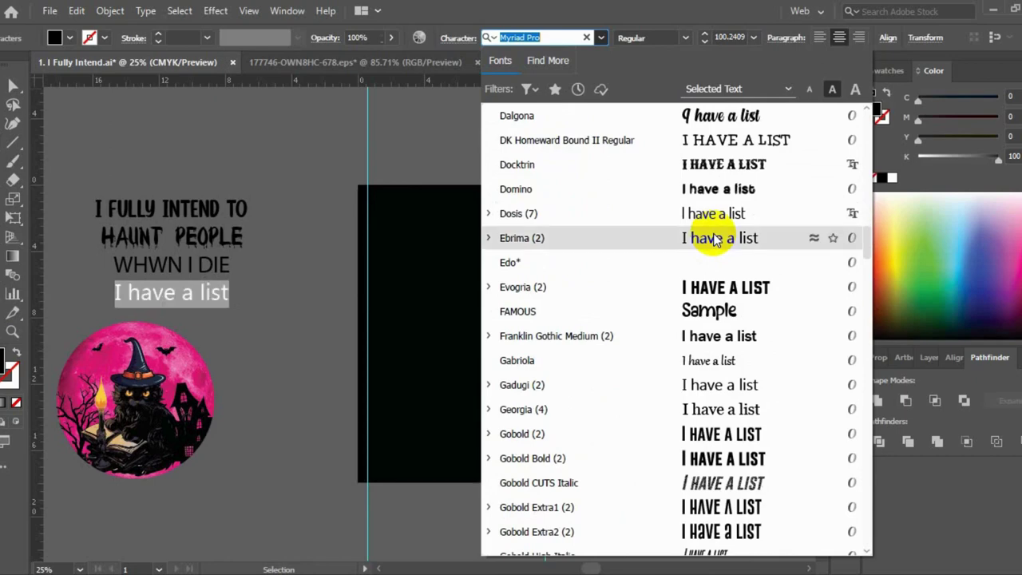
{"action": "scroll", "coordinate": [716, 240], "scroll_direction": "down", "scroll_amount": 1}
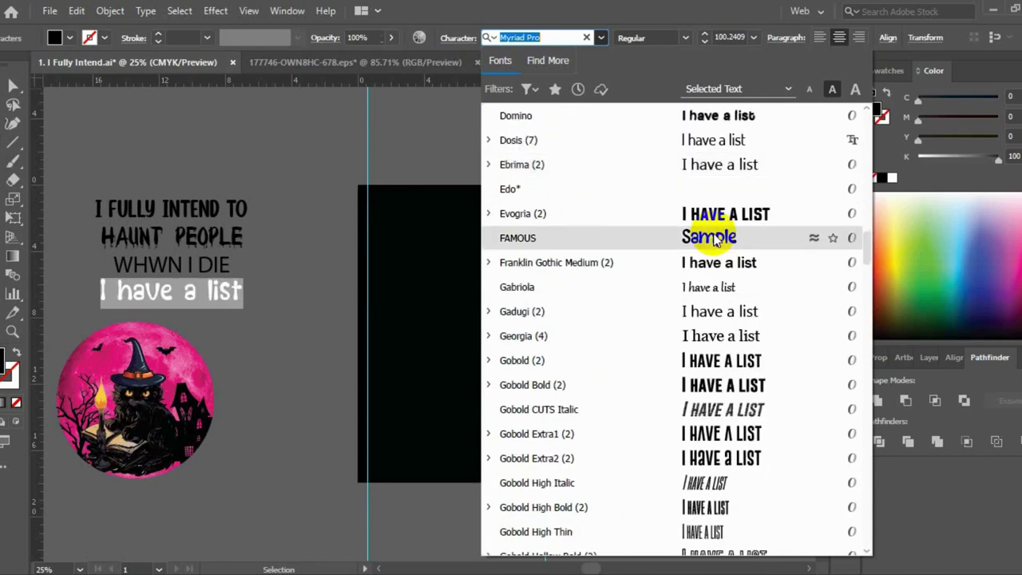
{"action": "scroll", "coordinate": [716, 240], "scroll_direction": "down", "scroll_amount": 1}
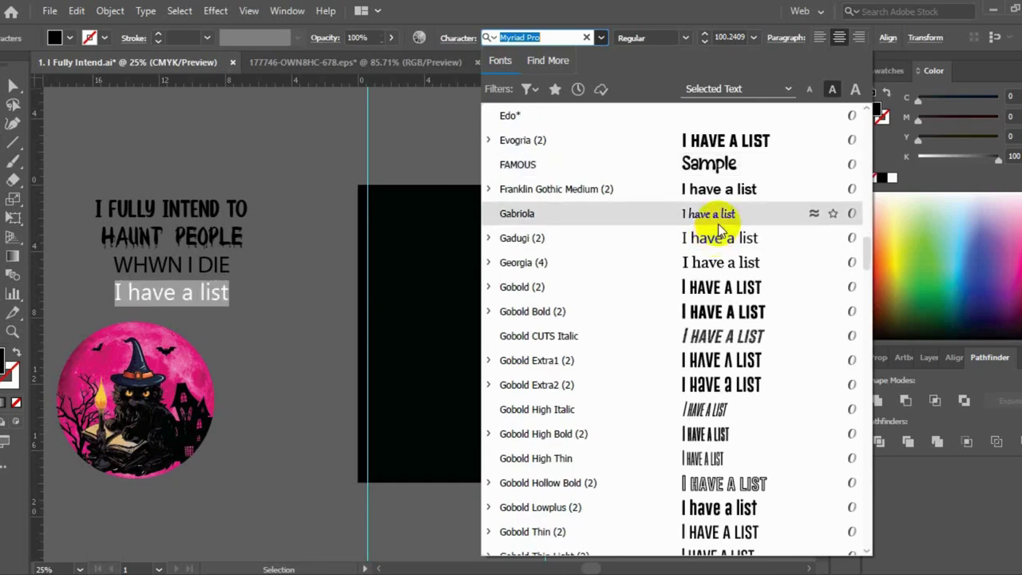
{"action": "scroll", "coordinate": [719, 231], "scroll_direction": "down", "scroll_amount": 1}
{"action": "scroll", "coordinate": [718, 230], "scroll_direction": "down", "scroll_amount": 1}
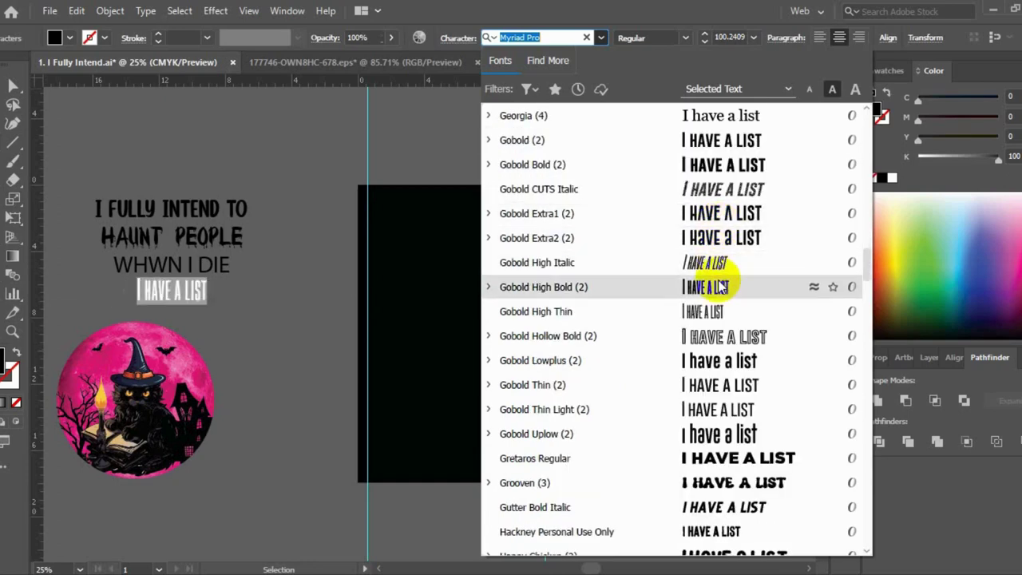
{"action": "scroll", "coordinate": [723, 289], "scroll_direction": "down", "scroll_amount": 1}
{"action": "scroll", "coordinate": [722, 289], "scroll_direction": "down", "scroll_amount": 1}
{"action": "scroll", "coordinate": [704, 283], "scroll_direction": "down", "scroll_amount": 2}
{"action": "scroll", "coordinate": [707, 271], "scroll_direction": "down", "scroll_amount": 1}
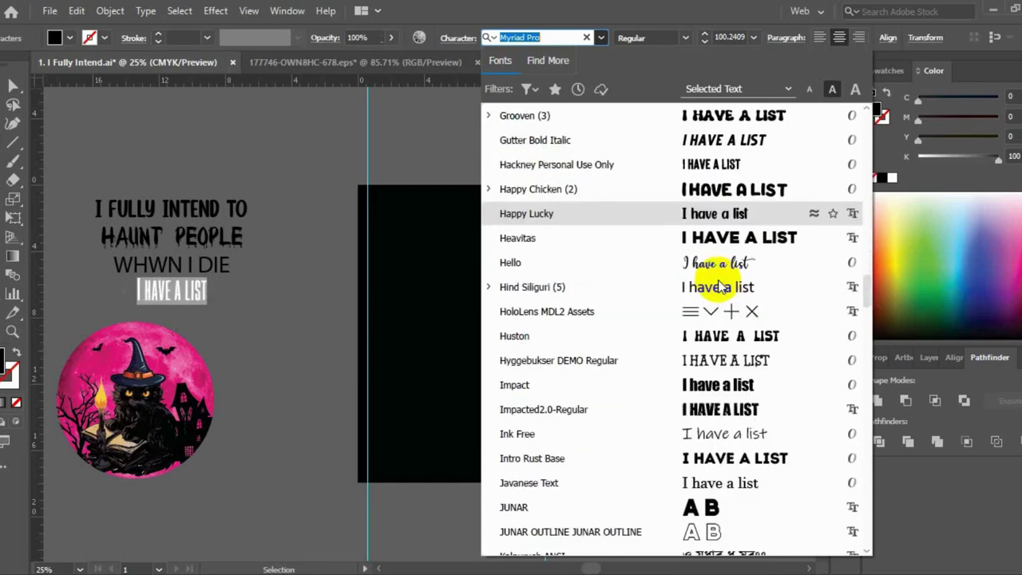
{"action": "scroll", "coordinate": [711, 276], "scroll_direction": "down", "scroll_amount": 1}
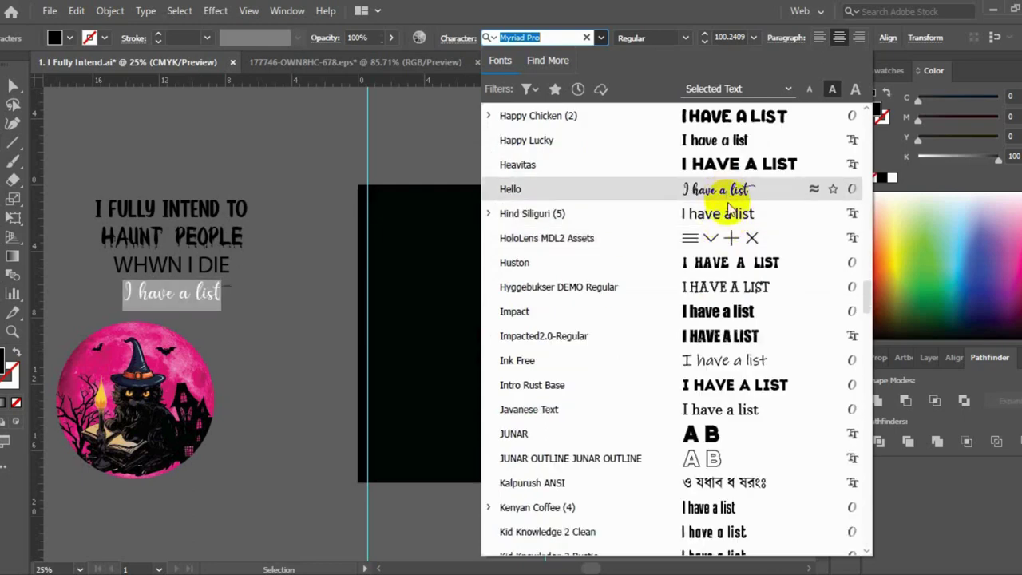
{"action": "scroll", "coordinate": [731, 239], "scroll_direction": "up", "scroll_amount": 2}
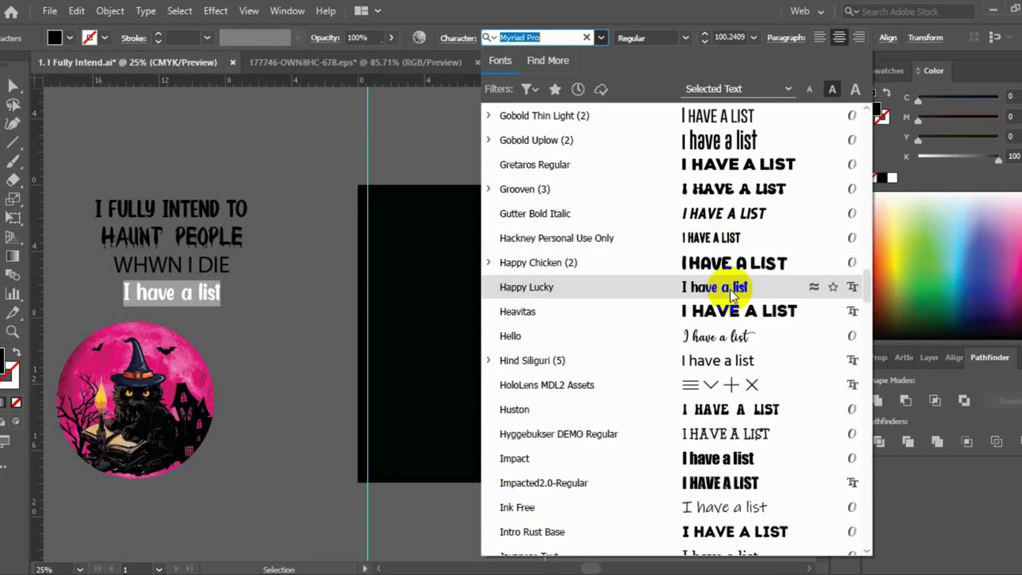
{"action": "scroll", "coordinate": [730, 289], "scroll_direction": "down", "scroll_amount": 1}
{"action": "scroll", "coordinate": [729, 289], "scroll_direction": "down", "scroll_amount": 1}
{"action": "scroll", "coordinate": [730, 289], "scroll_direction": "down", "scroll_amount": 1}
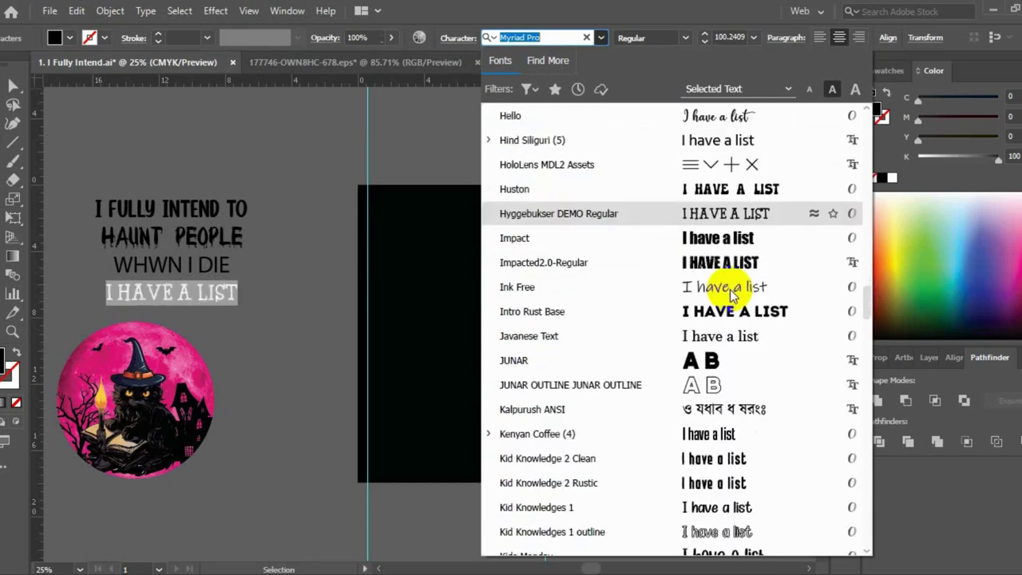
{"action": "scroll", "coordinate": [730, 289], "scroll_direction": "down", "scroll_amount": 1}
{"action": "scroll", "coordinate": [730, 289], "scroll_direction": "down", "scroll_amount": 2}
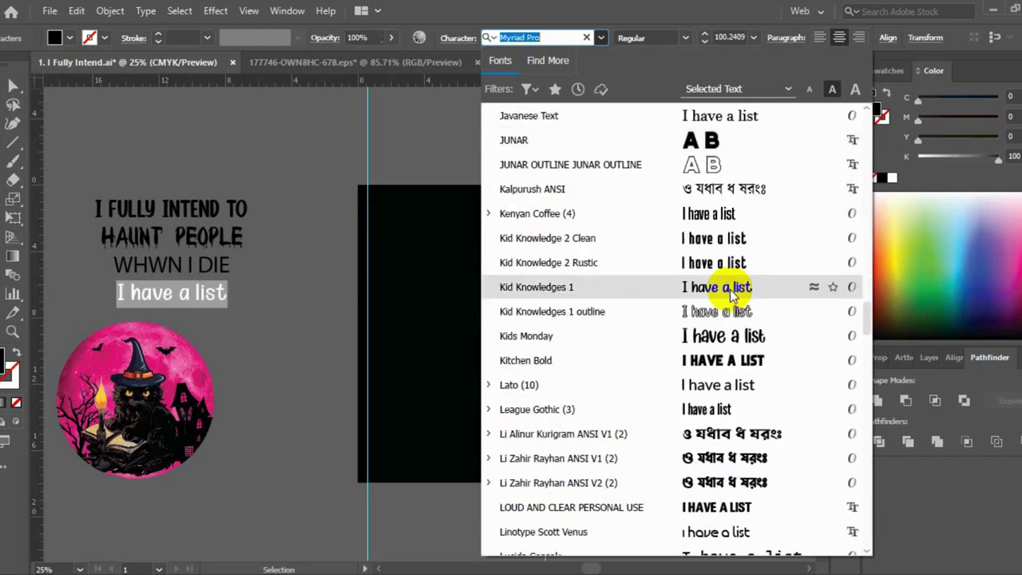
{"action": "scroll", "coordinate": [730, 289], "scroll_direction": "down", "scroll_amount": 2}
{"action": "scroll", "coordinate": [730, 289], "scroll_direction": "down", "scroll_amount": 2}
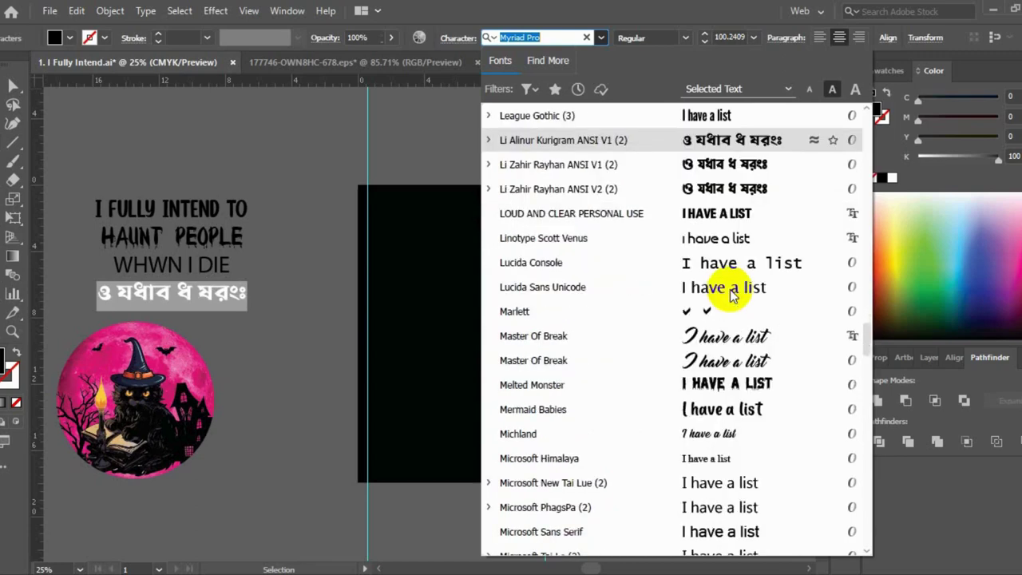
{"action": "scroll", "coordinate": [729, 294], "scroll_direction": "down", "scroll_amount": 1}
{"action": "scroll", "coordinate": [729, 294], "scroll_direction": "down", "scroll_amount": 2}
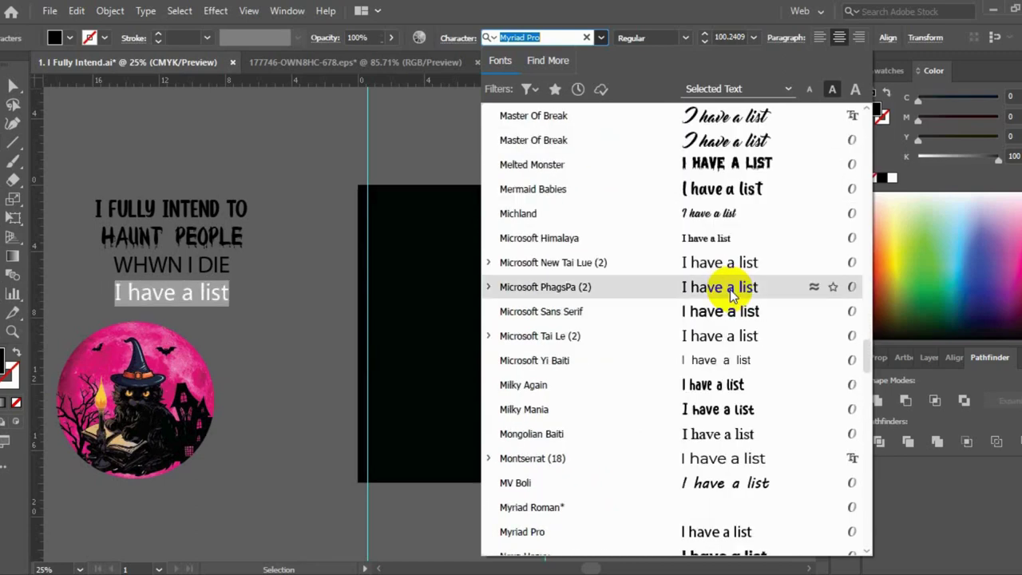
{"action": "left_click", "coordinate": [717, 222]}
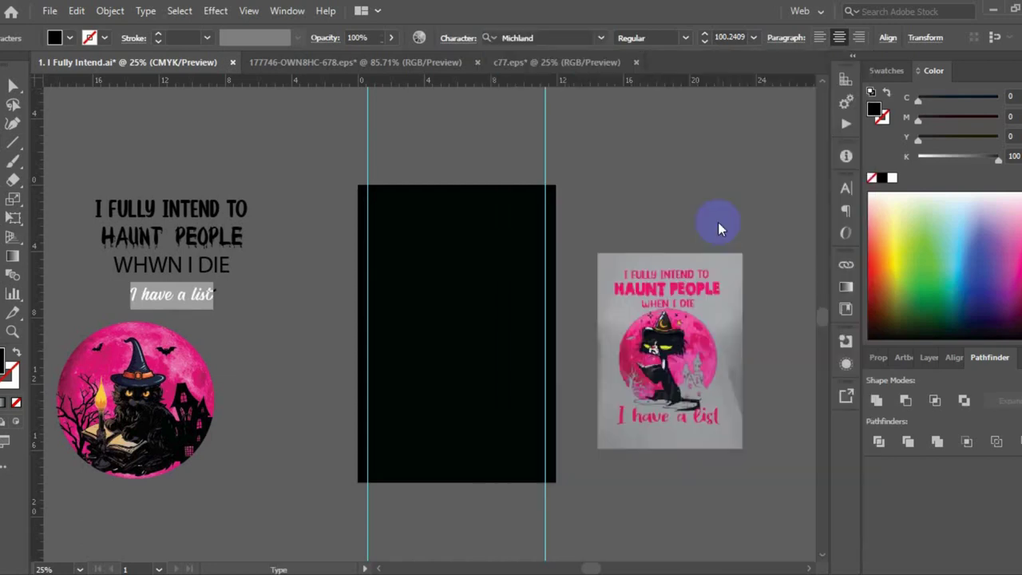
Step: Preview more typefaces for comparison, then settle on Michland for 'I have a list'
{"action": "left_click", "coordinate": [601, 38]}
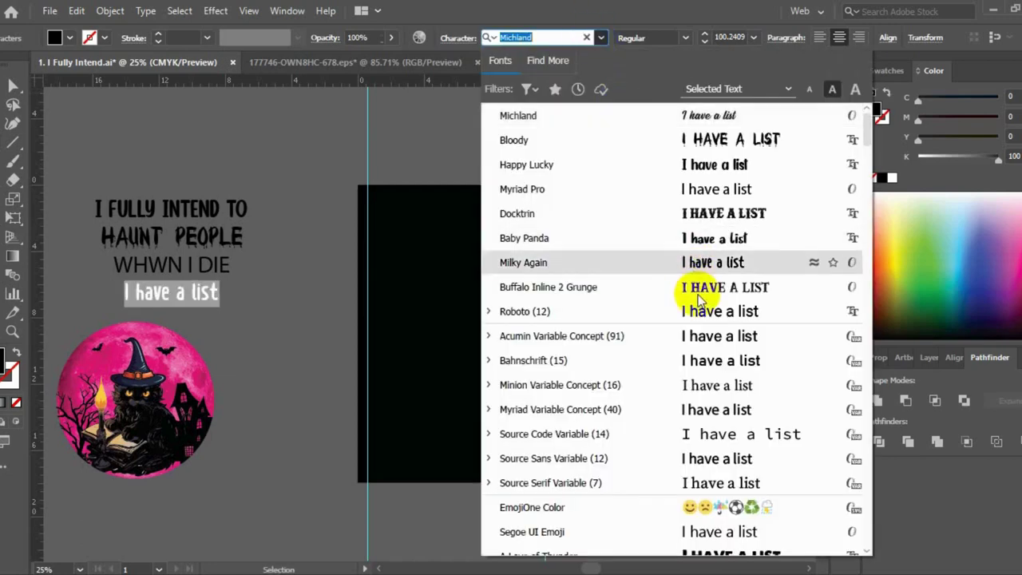
{"action": "scroll", "coordinate": [715, 334], "scroll_direction": "down", "scroll_amount": 4}
{"action": "scroll", "coordinate": [717, 335], "scroll_direction": "down", "scroll_amount": 1}
{"action": "scroll", "coordinate": [716, 336], "scroll_direction": "down", "scroll_amount": 1}
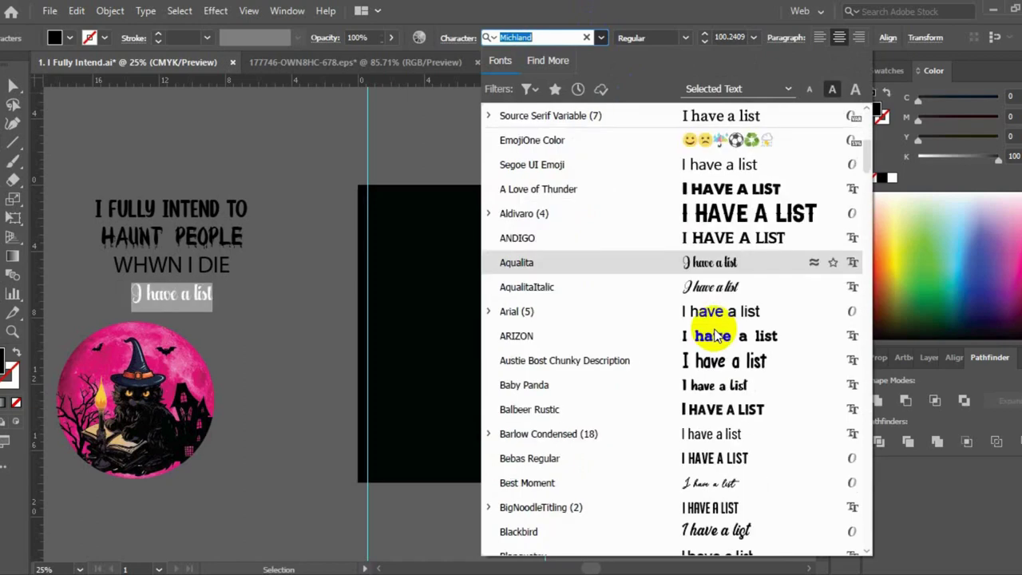
{"action": "scroll", "coordinate": [716, 335], "scroll_direction": "down", "scroll_amount": 1}
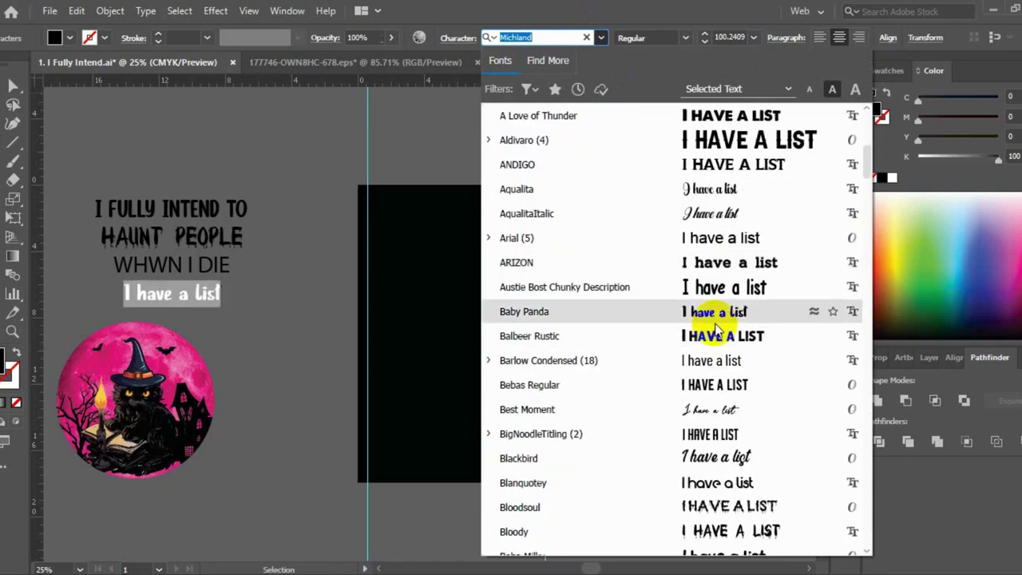
{"action": "scroll", "coordinate": [716, 334], "scroll_direction": "down", "scroll_amount": 2}
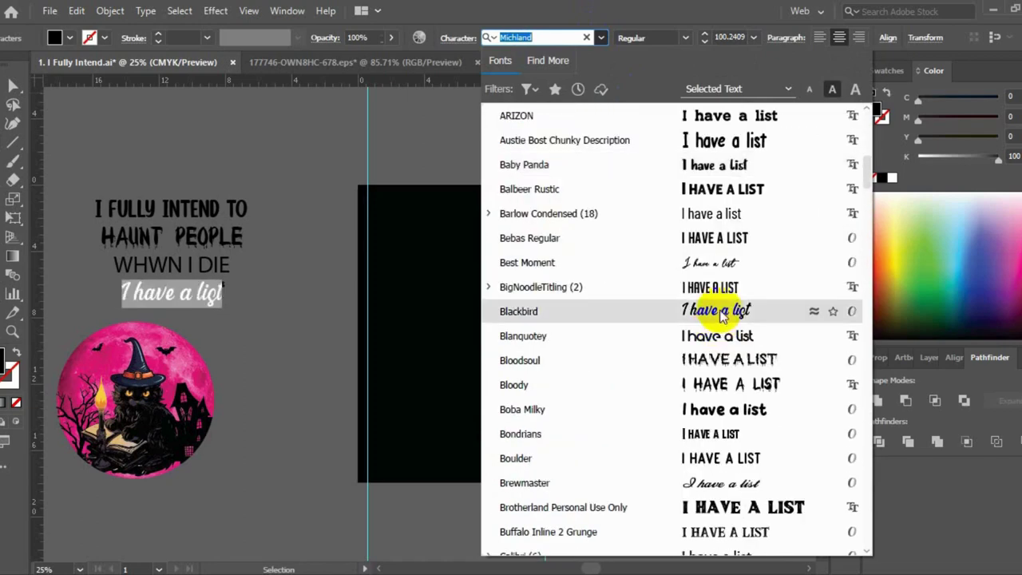
{"action": "scroll", "coordinate": [719, 311], "scroll_direction": "down", "scroll_amount": 1}
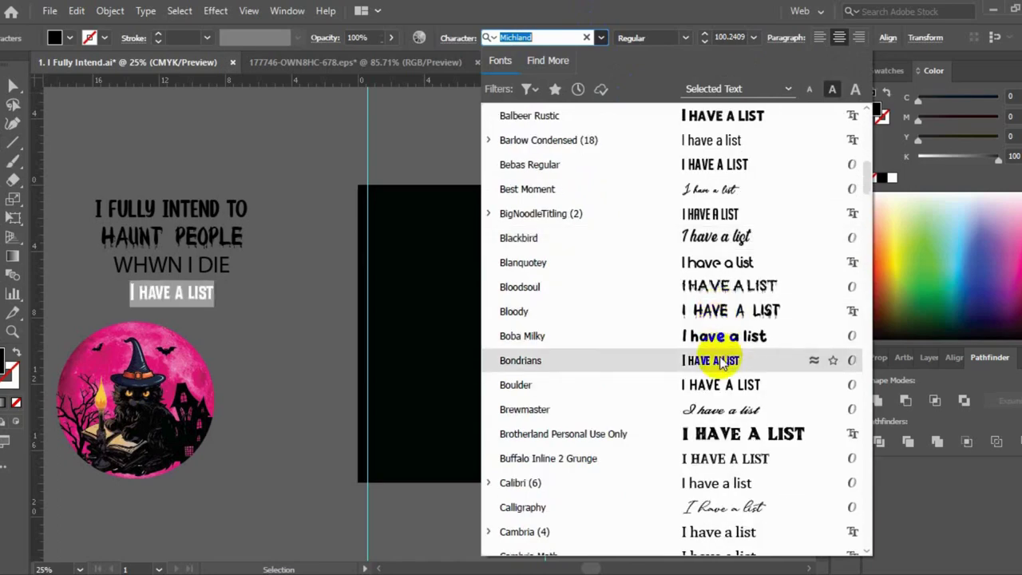
{"action": "scroll", "coordinate": [713, 351], "scroll_direction": "down", "scroll_amount": 1}
{"action": "scroll", "coordinate": [725, 350], "scroll_direction": "down", "scroll_amount": 1}
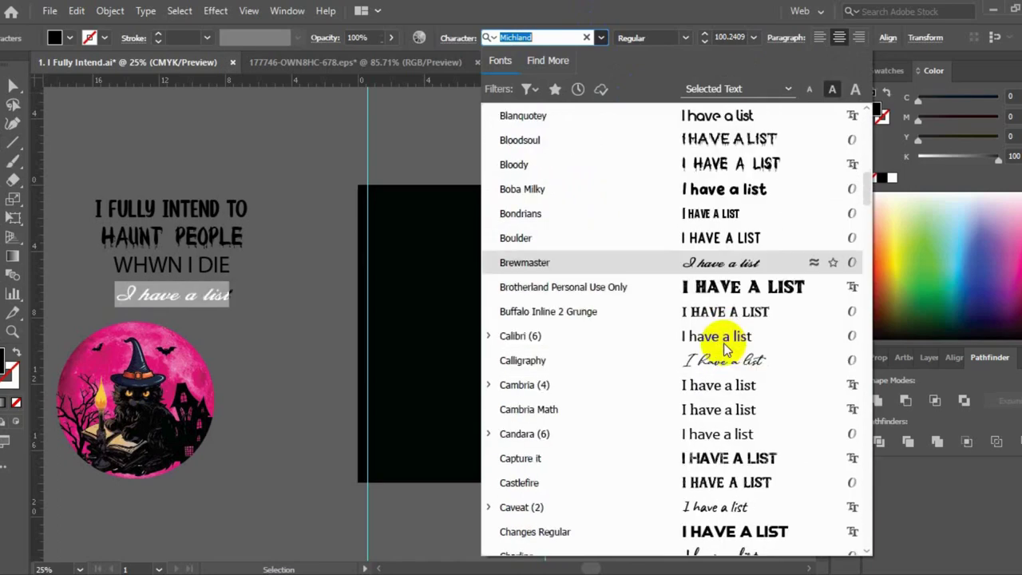
{"action": "scroll", "coordinate": [725, 349], "scroll_direction": "down", "scroll_amount": 1}
{"action": "scroll", "coordinate": [725, 350], "scroll_direction": "down", "scroll_amount": 2}
{"action": "scroll", "coordinate": [725, 349], "scroll_direction": "down", "scroll_amount": 1}
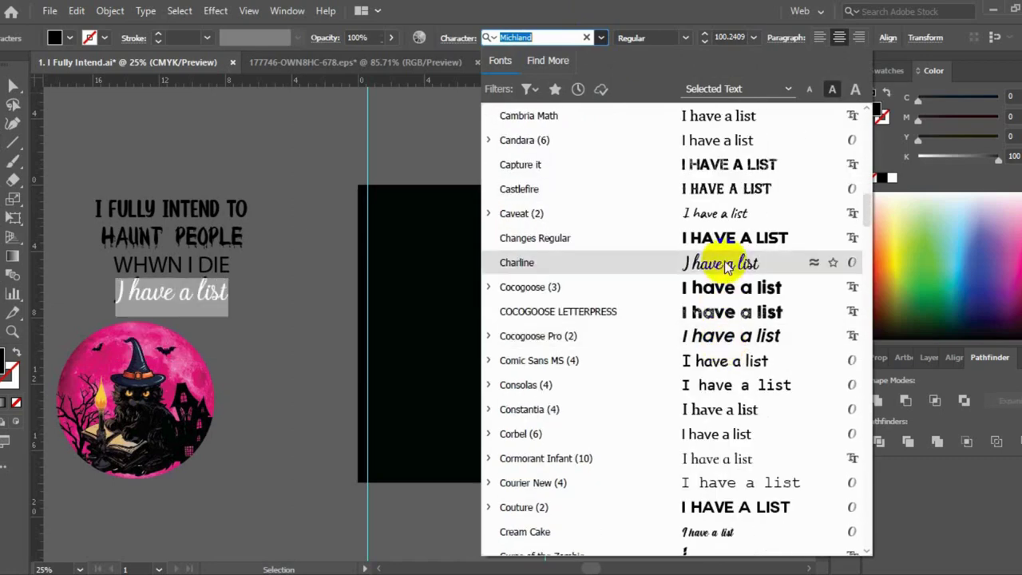
{"action": "scroll", "coordinate": [730, 375], "scroll_direction": "down", "scroll_amount": 4}
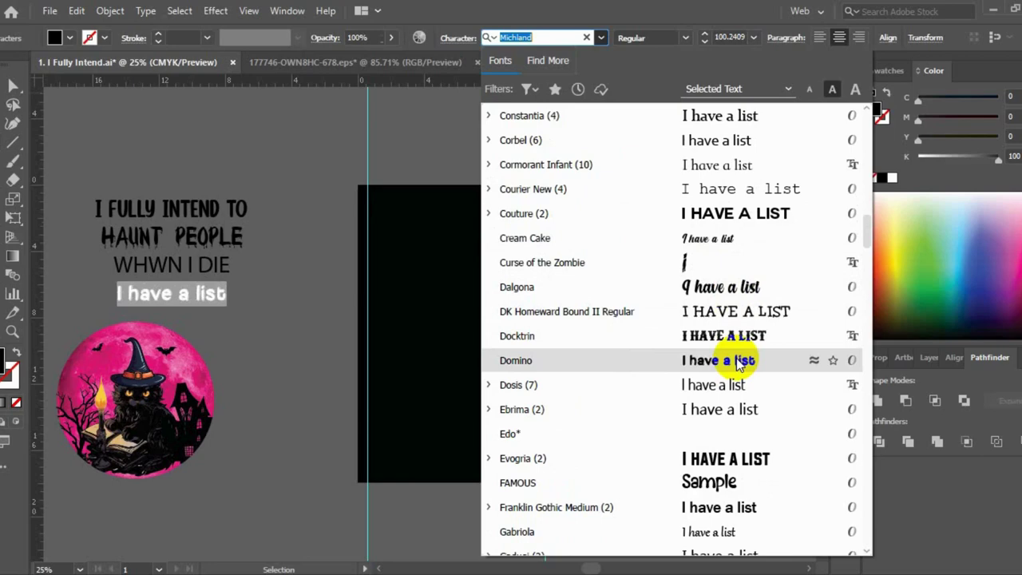
{"action": "scroll", "coordinate": [739, 363], "scroll_direction": "down", "scroll_amount": 1}
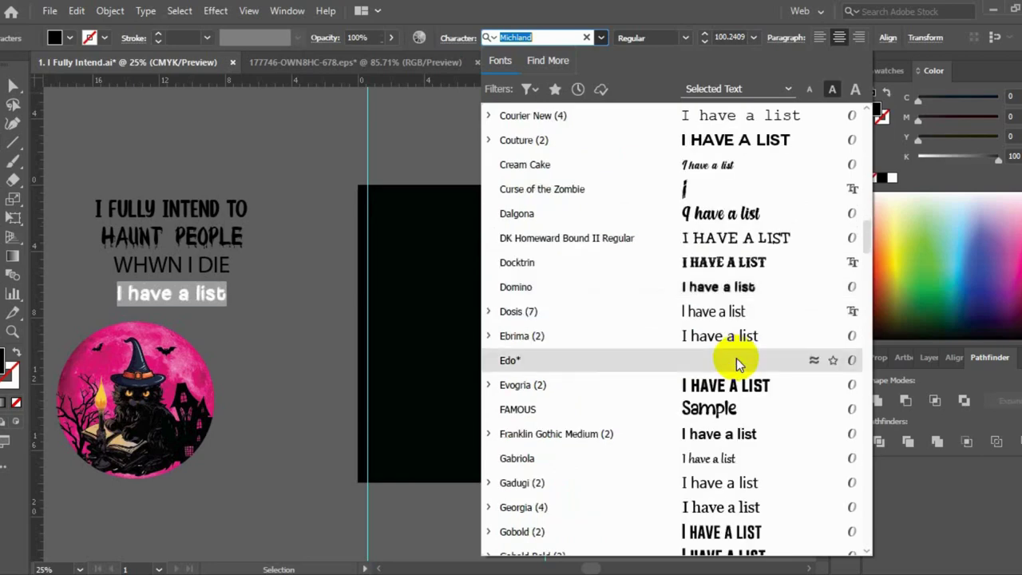
{"action": "scroll", "coordinate": [739, 363], "scroll_direction": "down", "scroll_amount": 1}
{"action": "scroll", "coordinate": [738, 363], "scroll_direction": "down", "scroll_amount": 2}
{"action": "scroll", "coordinate": [739, 363], "scroll_direction": "down", "scroll_amount": 1}
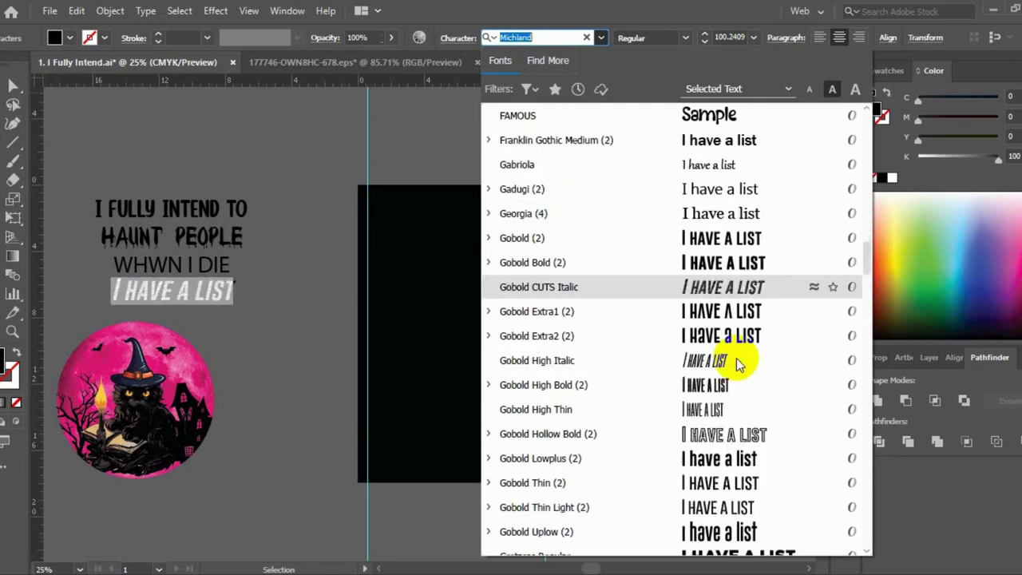
{"action": "scroll", "coordinate": [738, 363], "scroll_direction": "down", "scroll_amount": 2}
{"action": "scroll", "coordinate": [738, 363], "scroll_direction": "down", "scroll_amount": 1}
{"action": "scroll", "coordinate": [739, 363], "scroll_direction": "down", "scroll_amount": 2}
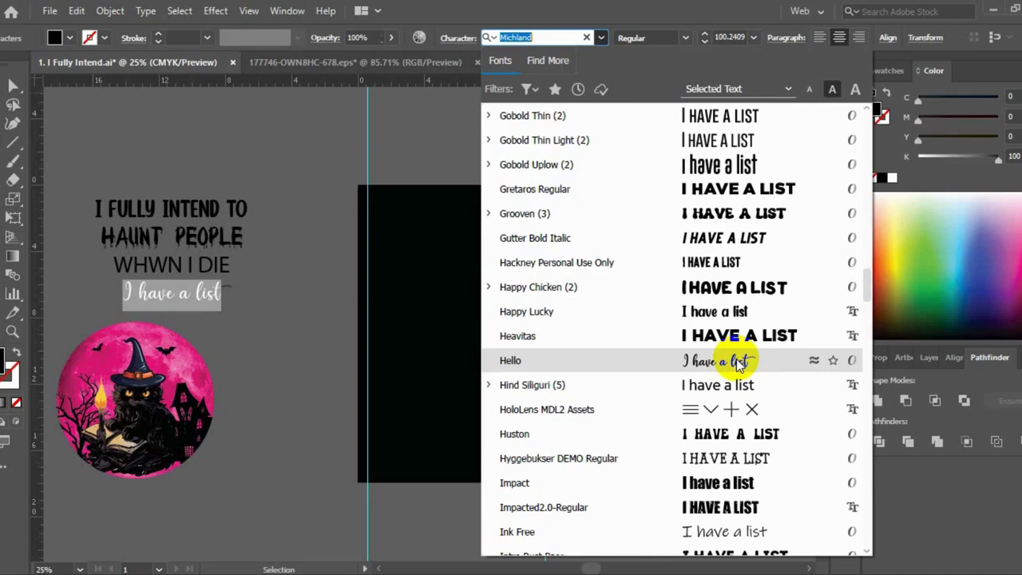
{"action": "scroll", "coordinate": [738, 363], "scroll_direction": "down", "scroll_amount": 1}
{"action": "scroll", "coordinate": [739, 363], "scroll_direction": "down", "scroll_amount": 1}
{"action": "scroll", "coordinate": [739, 363], "scroll_direction": "down", "scroll_amount": 1}
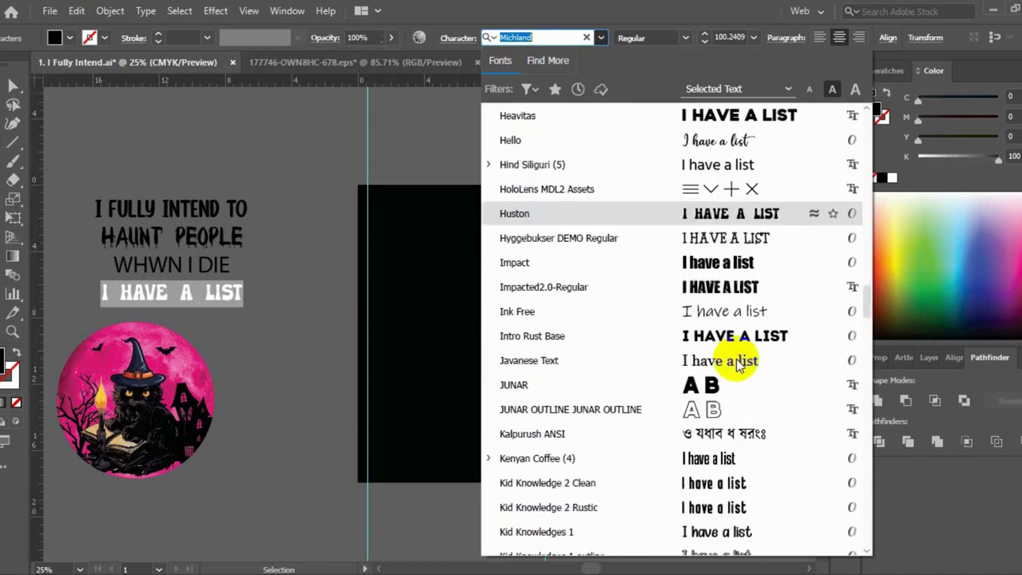
{"action": "scroll", "coordinate": [738, 363], "scroll_direction": "down", "scroll_amount": 1}
{"action": "scroll", "coordinate": [739, 364], "scroll_direction": "down", "scroll_amount": 2}
{"action": "scroll", "coordinate": [738, 363], "scroll_direction": "down", "scroll_amount": 2}
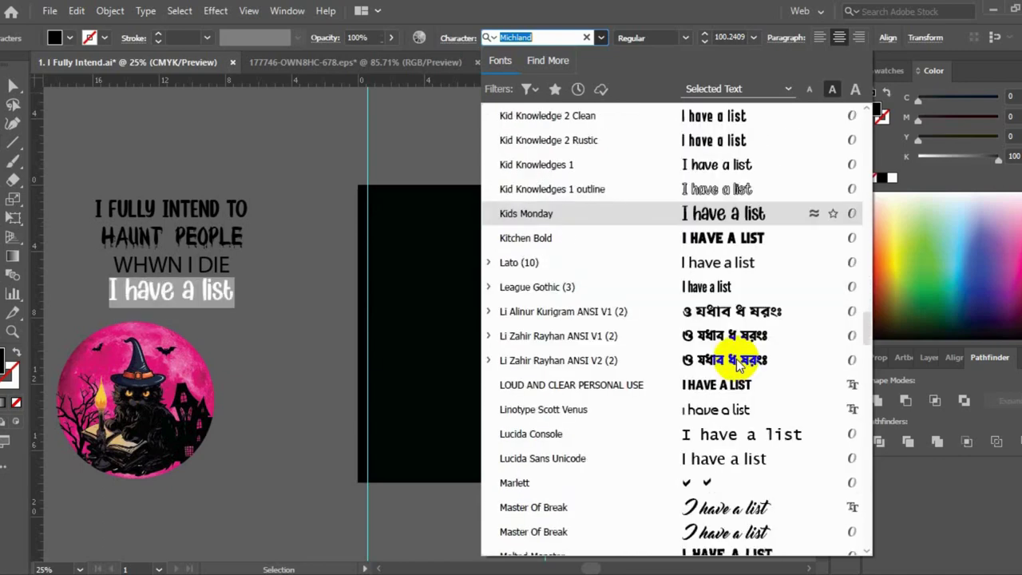
{"action": "scroll", "coordinate": [738, 363], "scroll_direction": "down", "scroll_amount": 1}
{"action": "scroll", "coordinate": [738, 364], "scroll_direction": "down", "scroll_amount": 1}
{"action": "scroll", "coordinate": [738, 363], "scroll_direction": "down", "scroll_amount": 1}
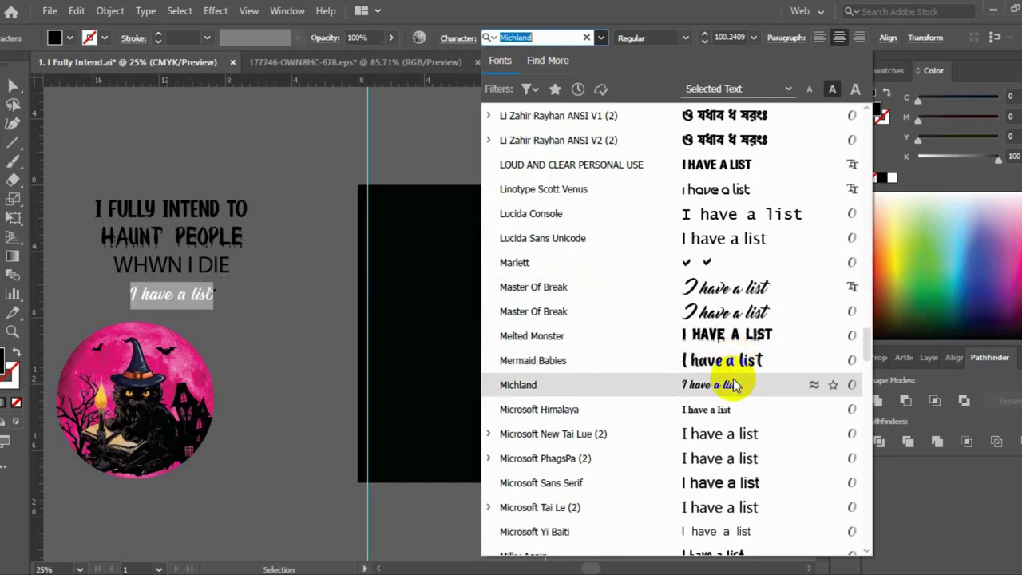
{"action": "left_click", "coordinate": [735, 385]}
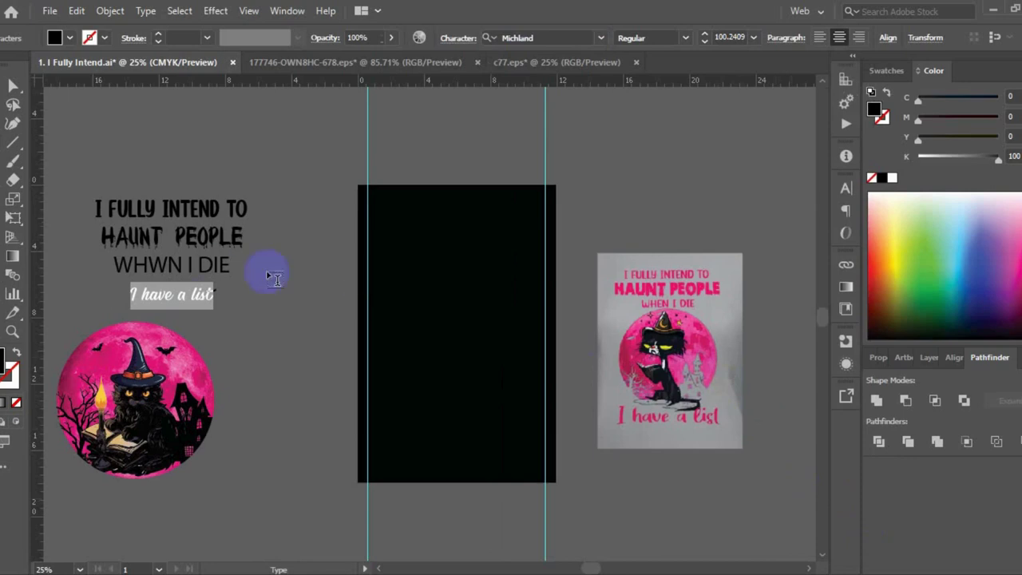
Step: Set the 'WHWN I DIE' line in Buffalo Inline 2 Grunge
{"action": "left_click_drag", "start_coordinate": [231, 265], "coordinate": [113, 264]}
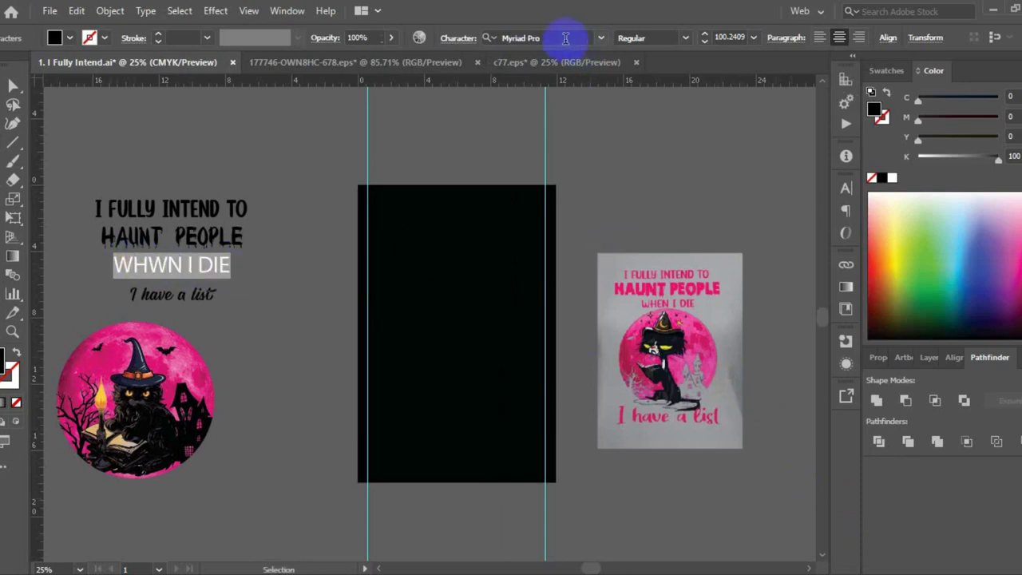
{"action": "left_click", "coordinate": [601, 38]}
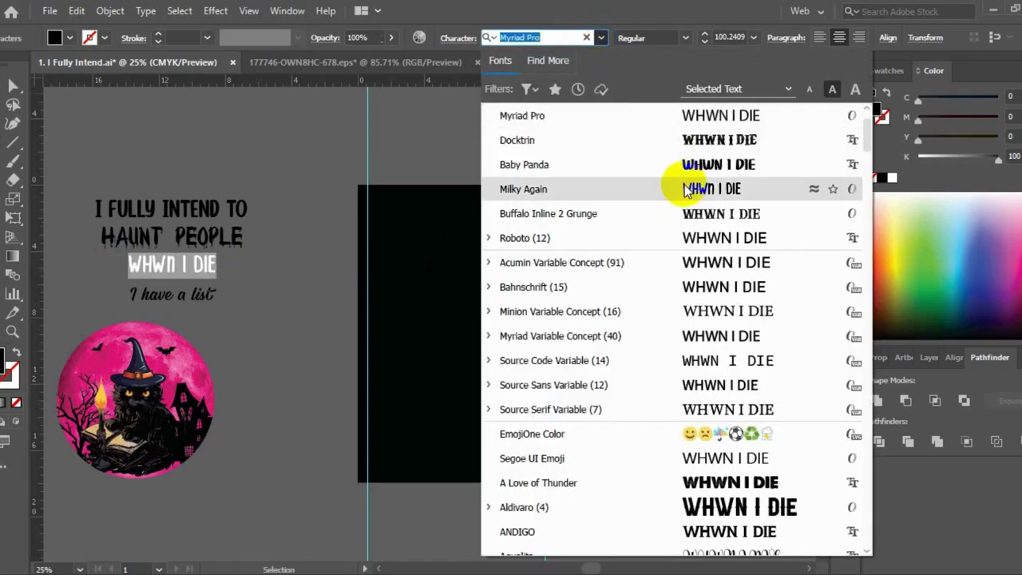
{"action": "scroll", "coordinate": [685, 190], "scroll_direction": "down", "scroll_amount": 2}
{"action": "scroll", "coordinate": [684, 189], "scroll_direction": "down", "scroll_amount": 2}
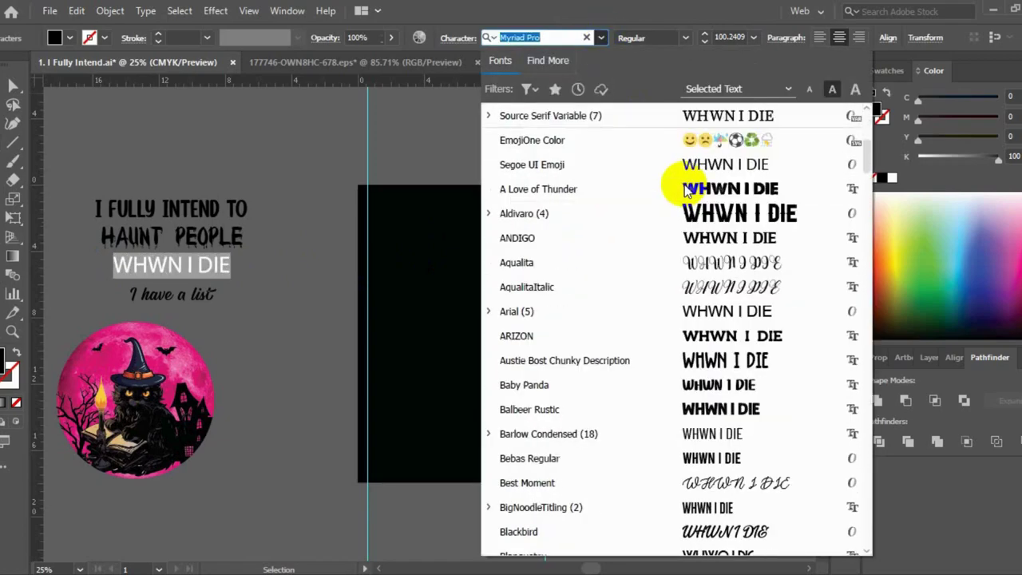
{"action": "scroll", "coordinate": [684, 189], "scroll_direction": "down", "scroll_amount": 2}
{"action": "scroll", "coordinate": [684, 189], "scroll_direction": "down", "scroll_amount": 2}
{"action": "scroll", "coordinate": [684, 190], "scroll_direction": "down", "scroll_amount": 1}
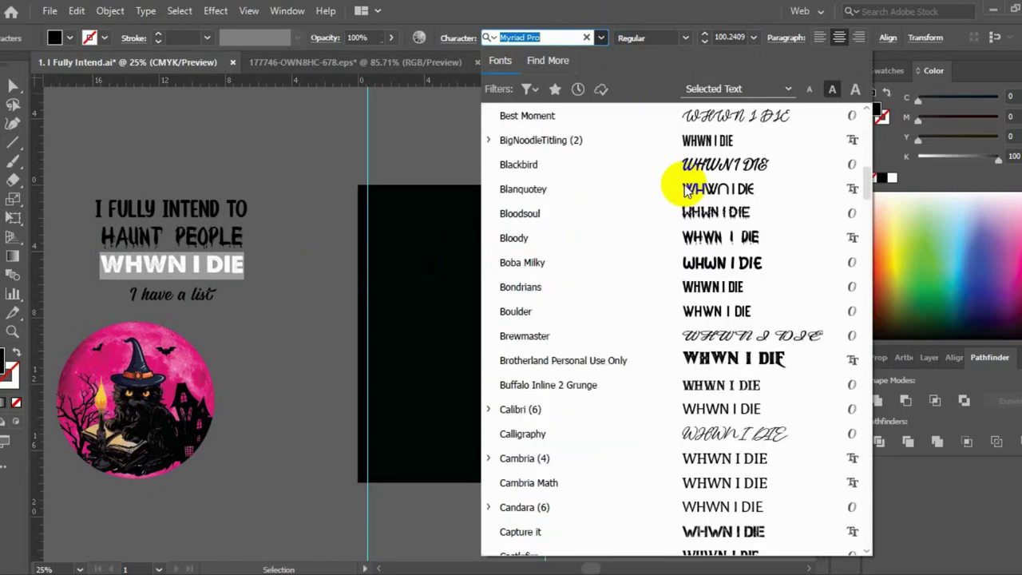
{"action": "scroll", "coordinate": [684, 190], "scroll_direction": "down", "scroll_amount": 2}
{"action": "scroll", "coordinate": [684, 189], "scroll_direction": "up", "scroll_amount": 2}
{"action": "scroll", "coordinate": [684, 189], "scroll_direction": "up", "scroll_amount": 5}
{"action": "scroll", "coordinate": [684, 189], "scroll_direction": "up", "scroll_amount": 5}
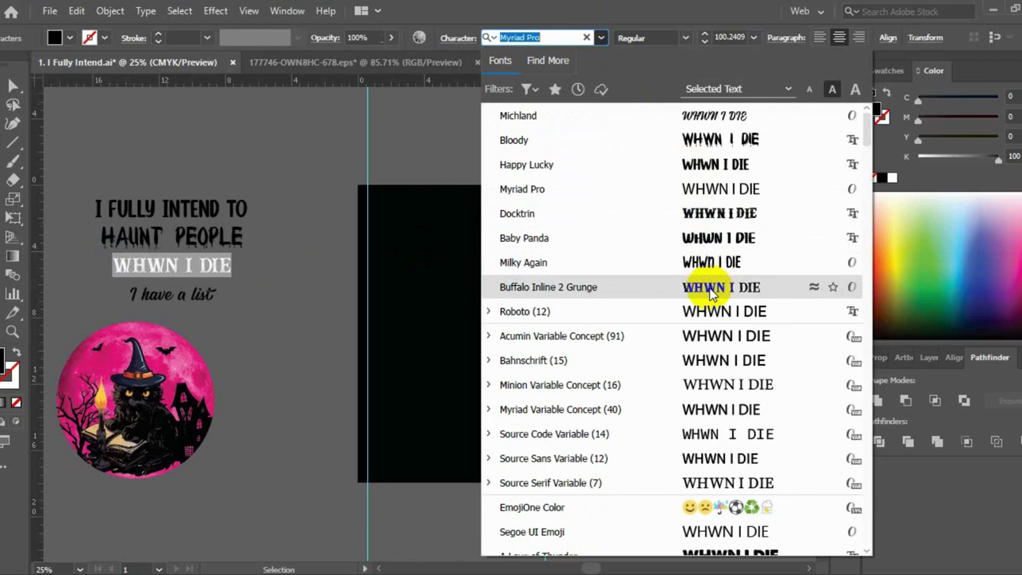
{"action": "left_click", "coordinate": [712, 292]}
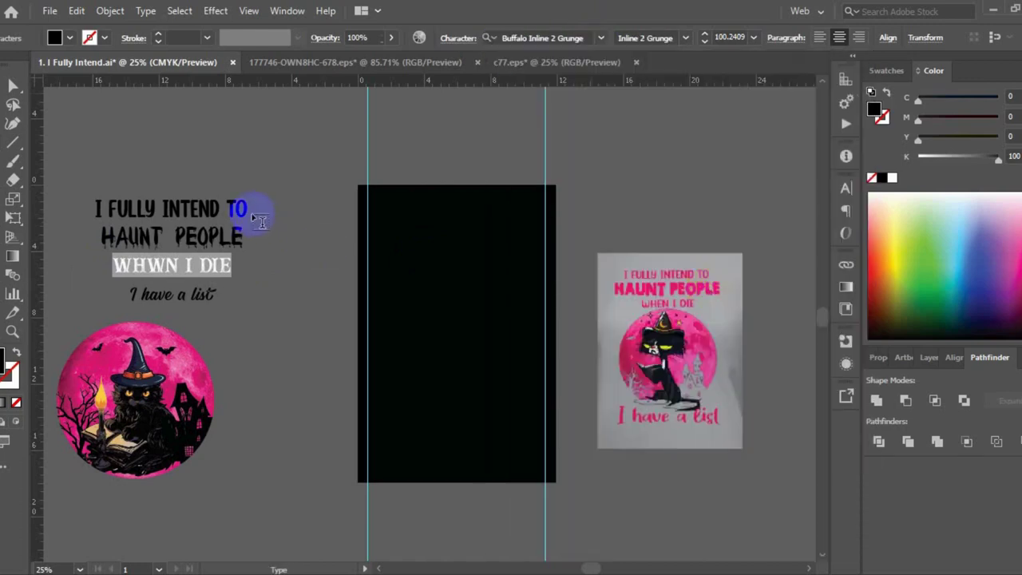
Step: Copy the 'WHWN I DIE' font onto 'I FULLY INTEND TO' with the Eyedropper
{"action": "left_click_drag", "start_coordinate": [250, 211], "coordinate": [94, 192]}
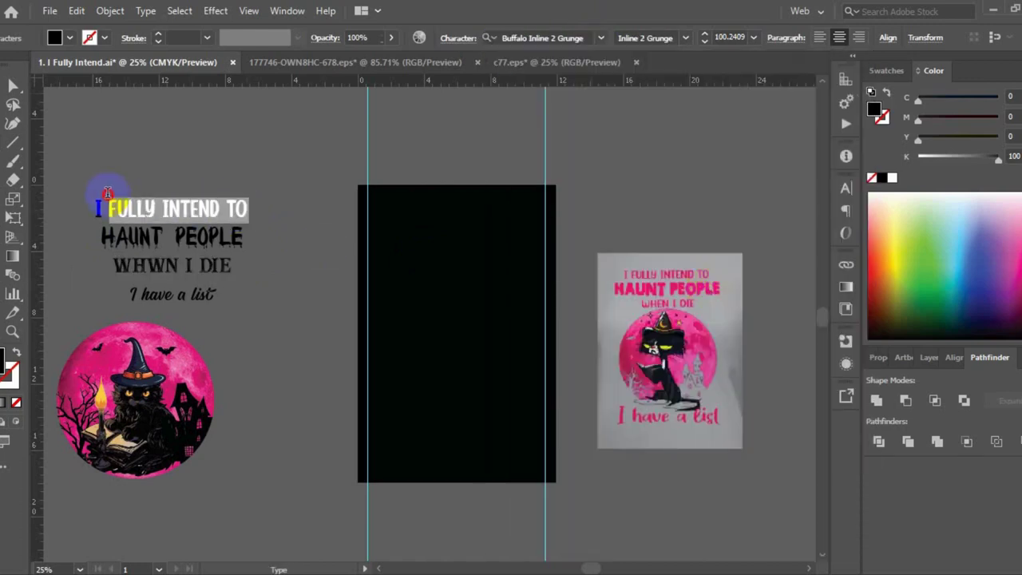
{"action": "left_click", "coordinate": [13, 313]}
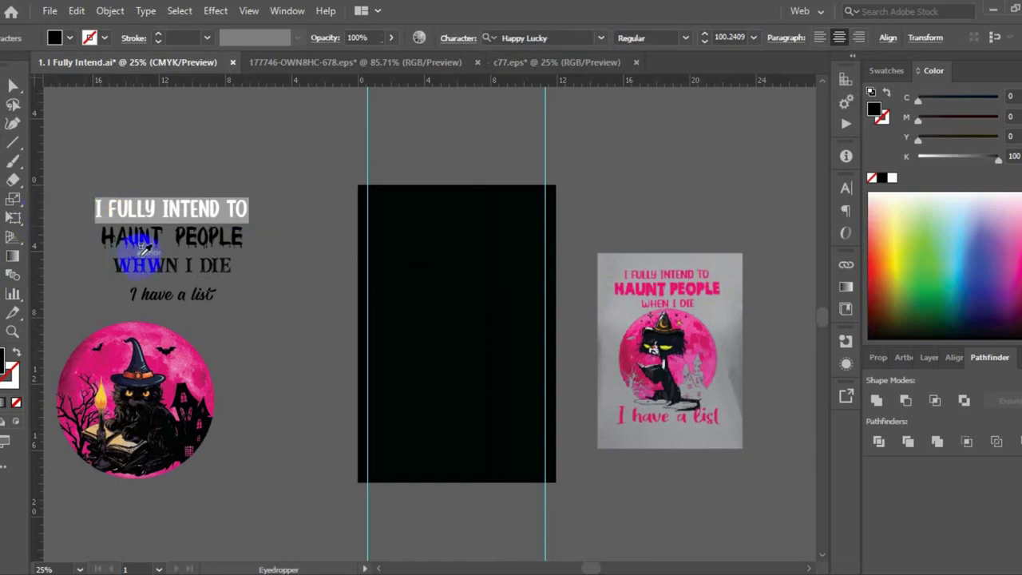
{"action": "left_click", "coordinate": [160, 259]}
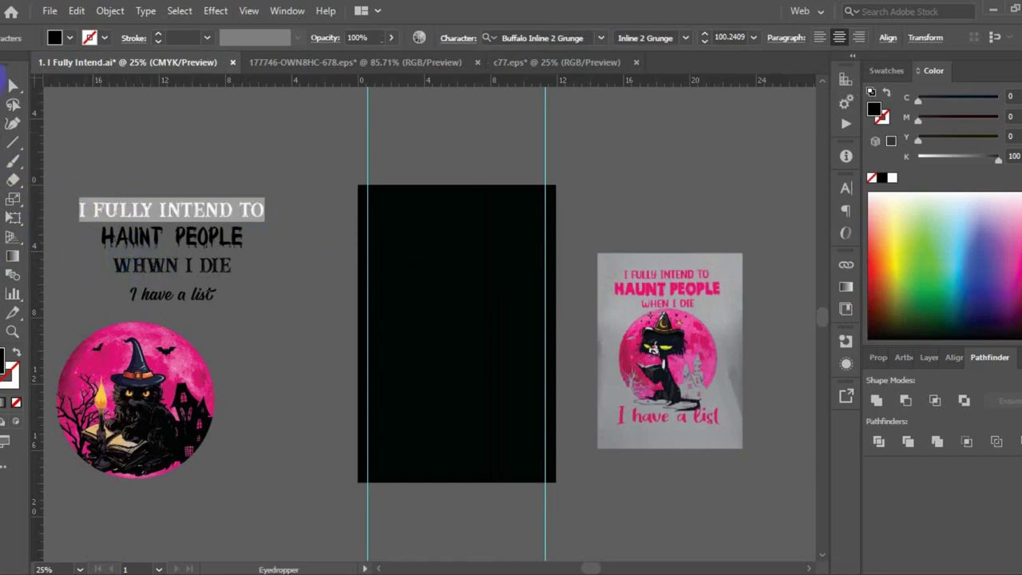
Step: Move the slogan block up and right, convert it to outlines, and ungroup it
{"action": "key", "text": "v"}
{"action": "left_click", "coordinate": [182, 145]}
{"action": "left_click_drag", "start_coordinate": [185, 222], "coordinate": [237, 182]}
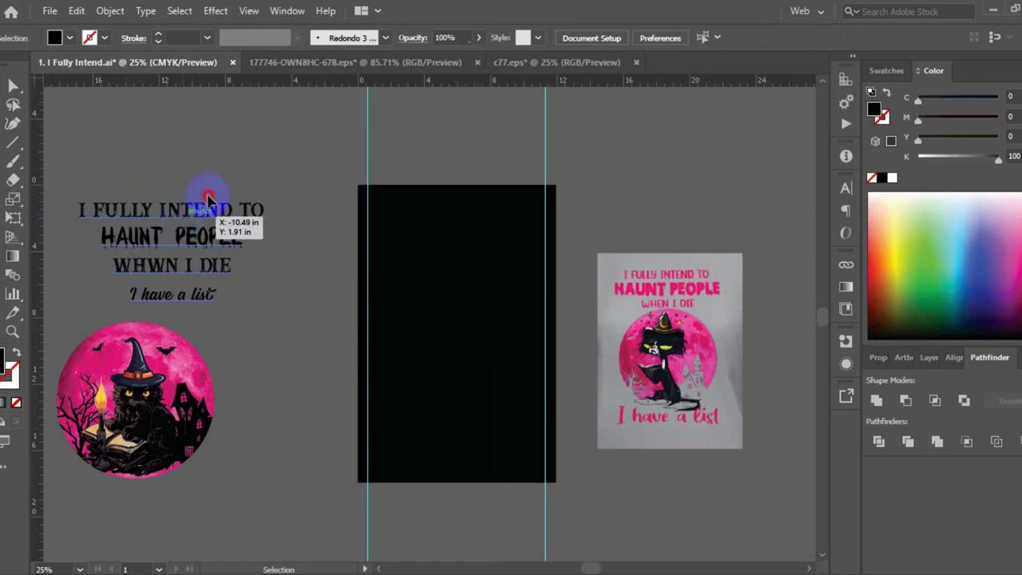
{"action": "right_click", "coordinate": [235, 174]}
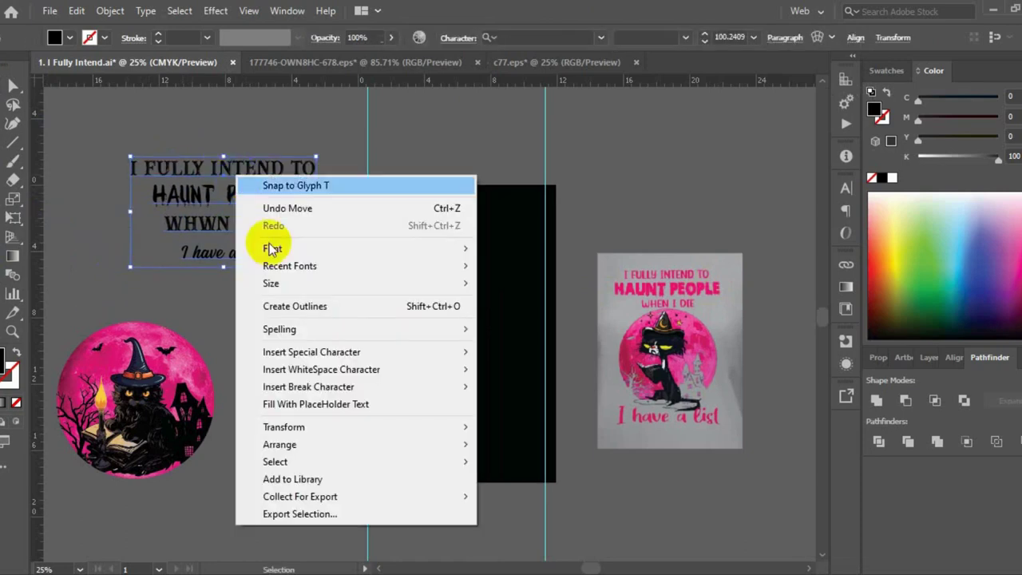
{"action": "left_click", "coordinate": [295, 306]}
{"action": "right_click", "coordinate": [234, 201]}
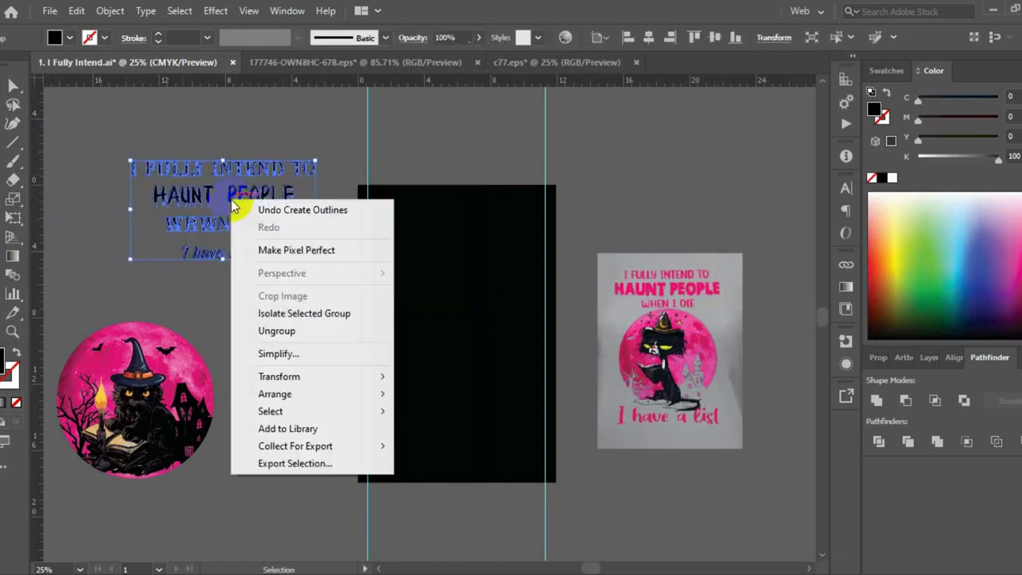
{"action": "left_click", "coordinate": [276, 330]}
Step: Group the outlined letters of 'I FULLY INTEND TO'
{"action": "left_click", "coordinate": [136, 224]}
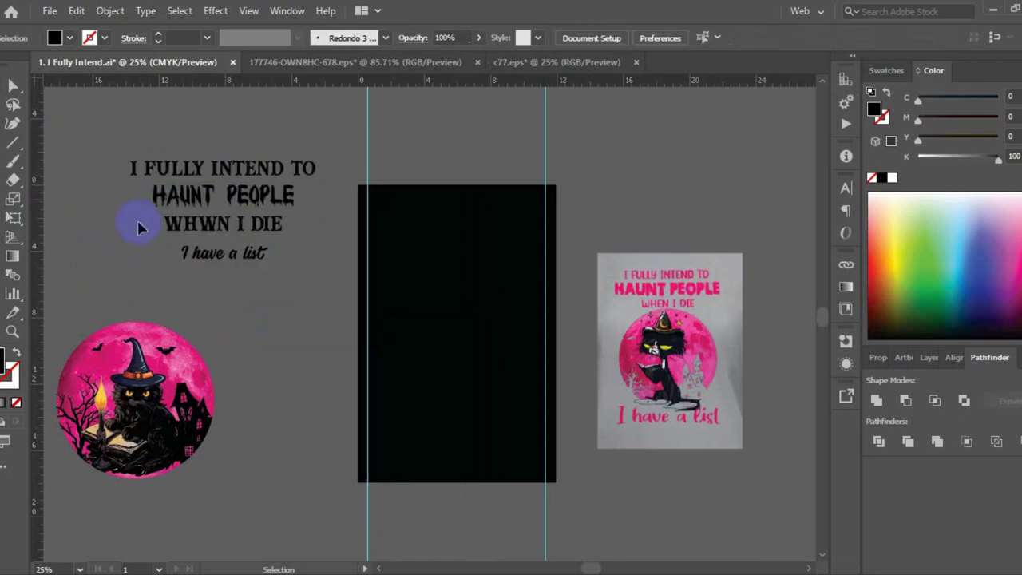
{"action": "left_click_drag", "start_coordinate": [110, 156], "coordinate": [221, 157]}
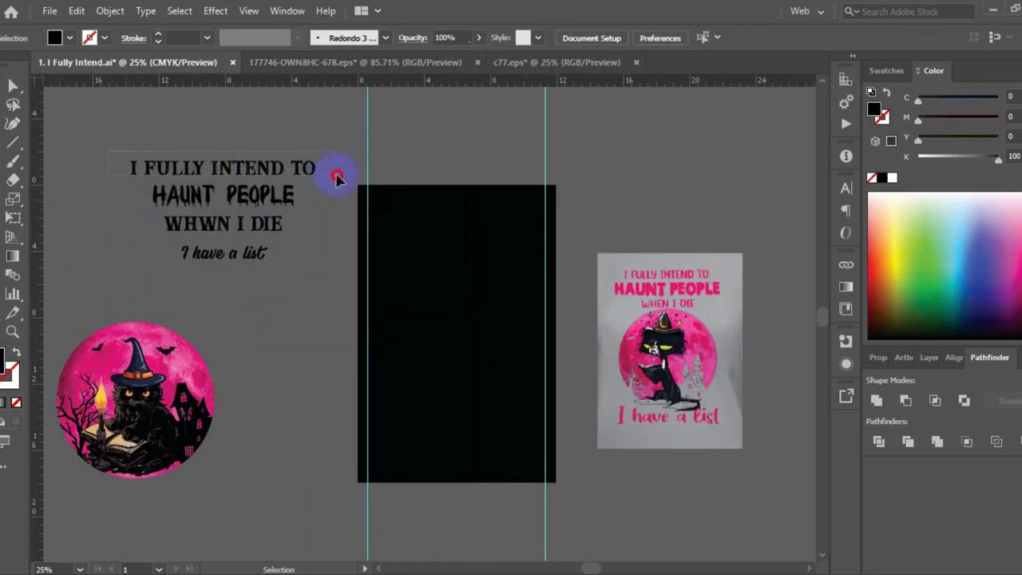
{"action": "left_click_drag", "start_coordinate": [108, 152], "coordinate": [336, 179]}
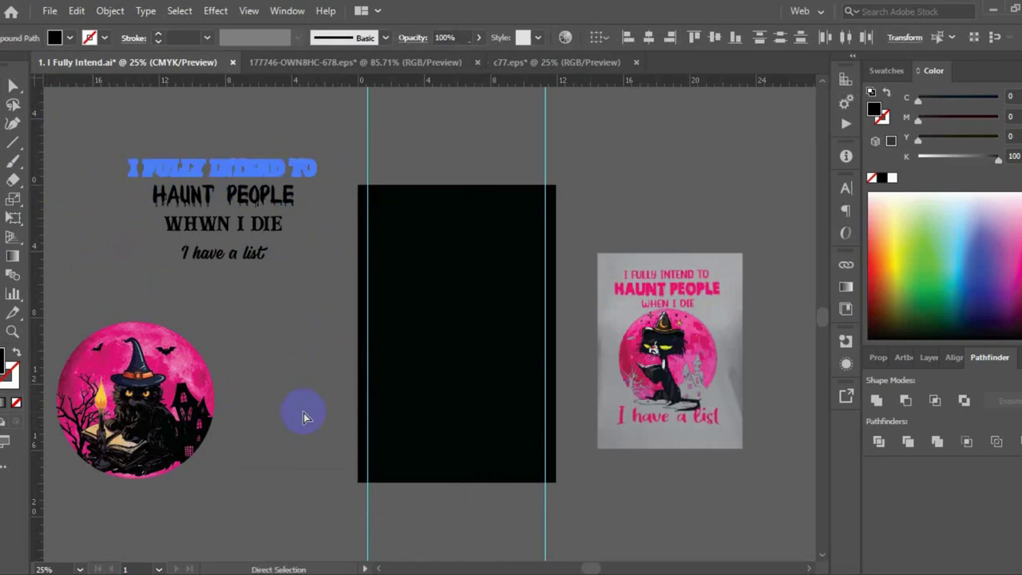
{"action": "key", "text": "ctrl+g"}
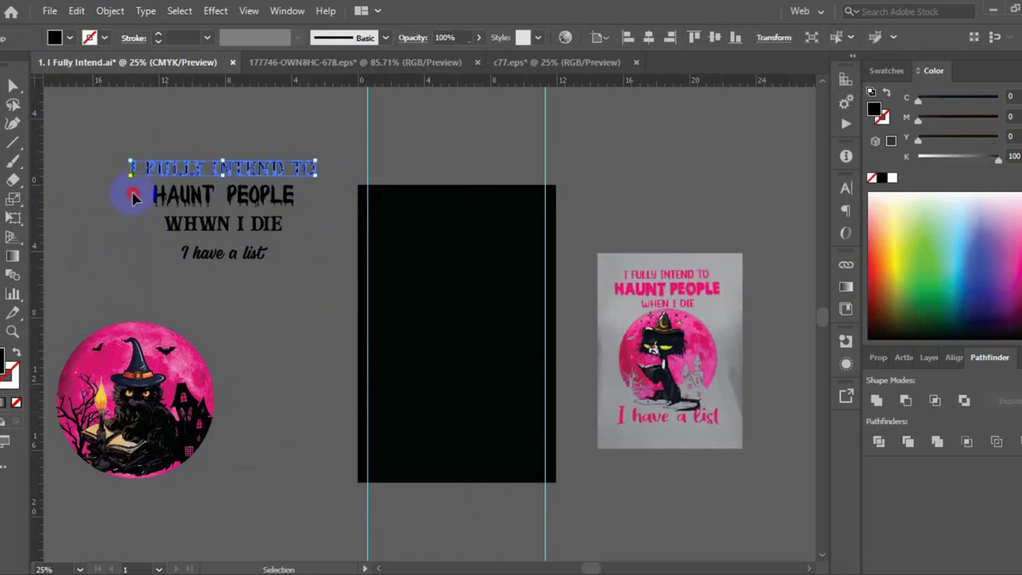
Step: Group the letters of 'HAUNT PEOPLE' and of 'WHWN I DIE' separately
{"action": "mouse_move", "coordinate": [133, 196]}
{"action": "left_mouse_down"}
{"action": "mouse_move", "coordinate": [308, 194]}
{"action": "mouse_move", "coordinate": [329, 208]}
{"action": "left_mouse_up"}
{"action": "key", "text": "a"}
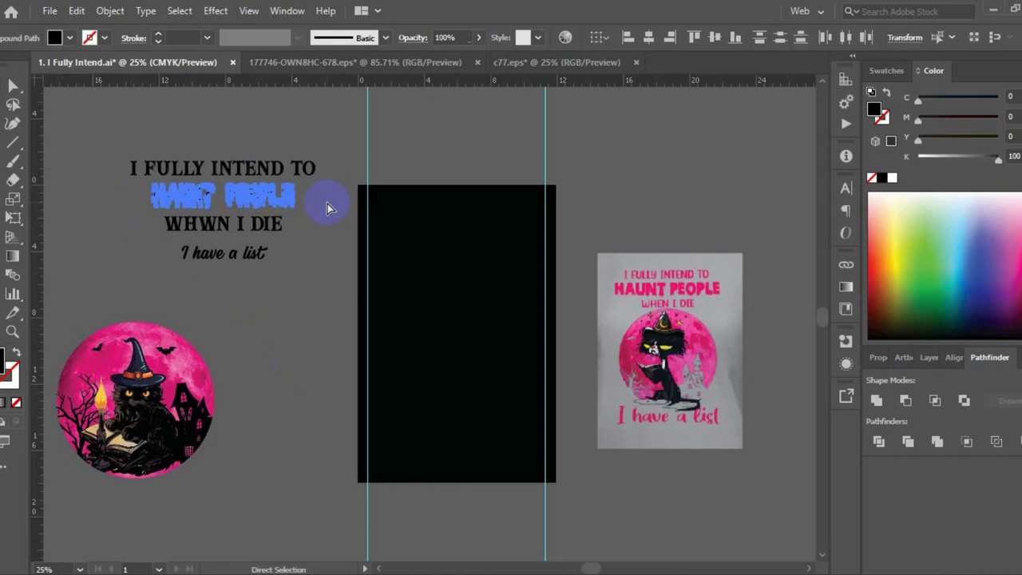
{"action": "key", "text": "ctrl+g"}
{"action": "key", "text": "v"}
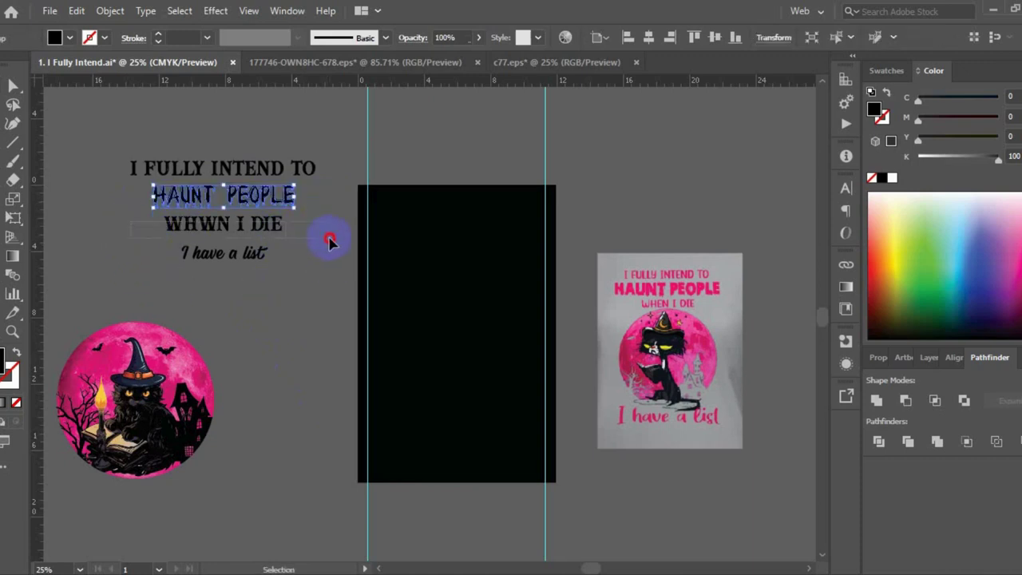
{"action": "left_click_drag", "start_coordinate": [329, 242], "coordinate": [333, 230]}
{"action": "key", "text": "a"}
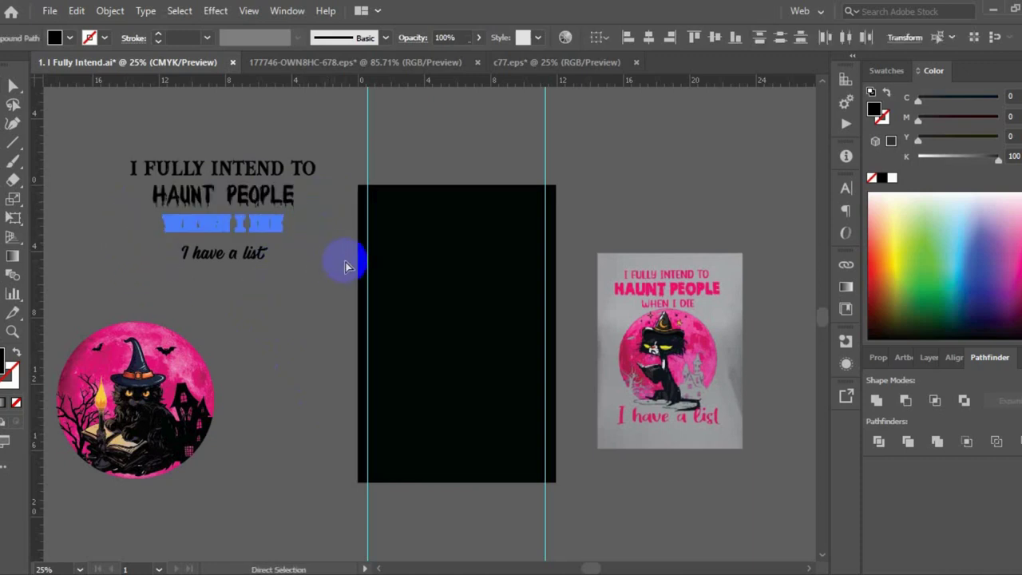
{"action": "key", "text": "ctrl+g"}
{"action": "key", "text": "v"}
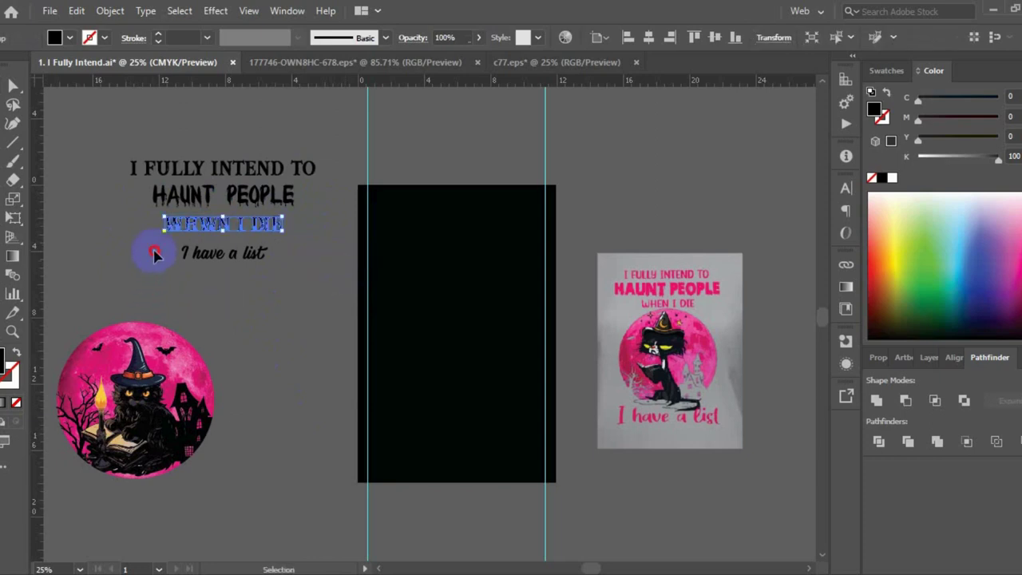
Step: Group the 'I have a list' letters, then select all four slogan lines
{"action": "left_click_drag", "start_coordinate": [156, 254], "coordinate": [312, 292]}
{"action": "key", "text": "a"}
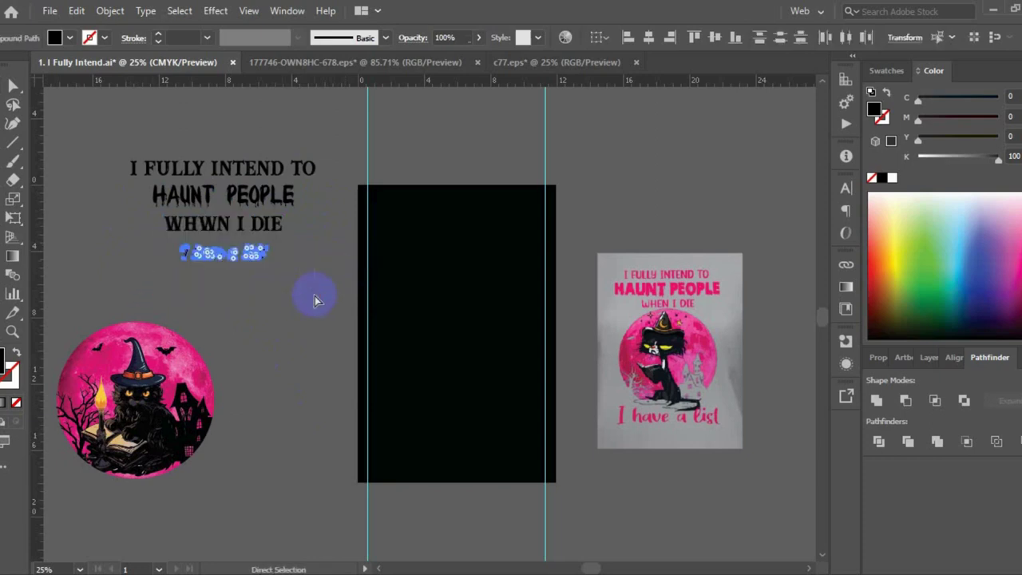
{"action": "key", "text": "ctrl+g"}
{"action": "key", "text": "v"}
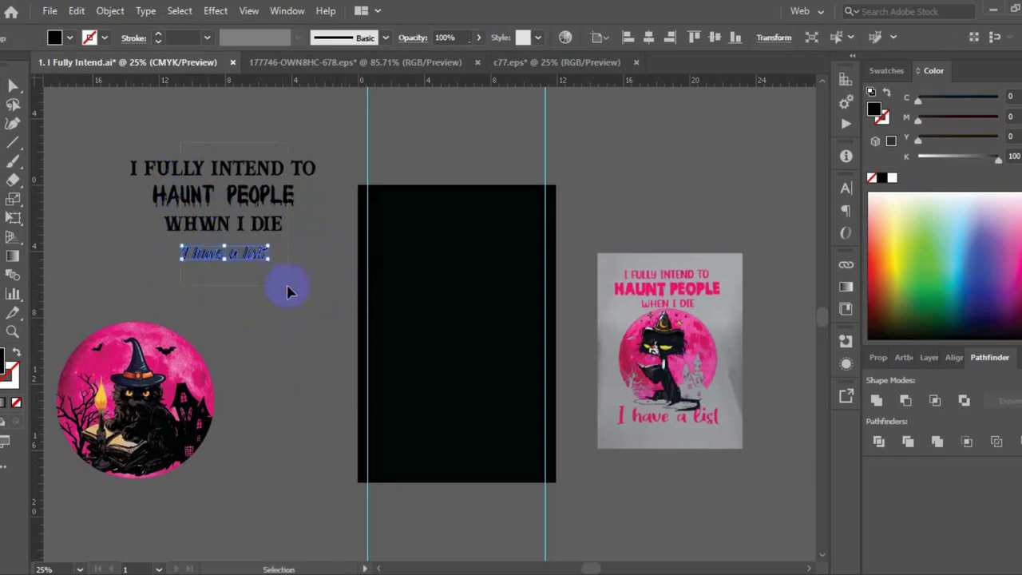
{"action": "left_click_drag", "start_coordinate": [288, 292], "coordinate": [120, 151]}
Step: Recolour the slogan text pink by sampling the moon with the Eyedropper, then deselect it
{"action": "key", "text": "i"}
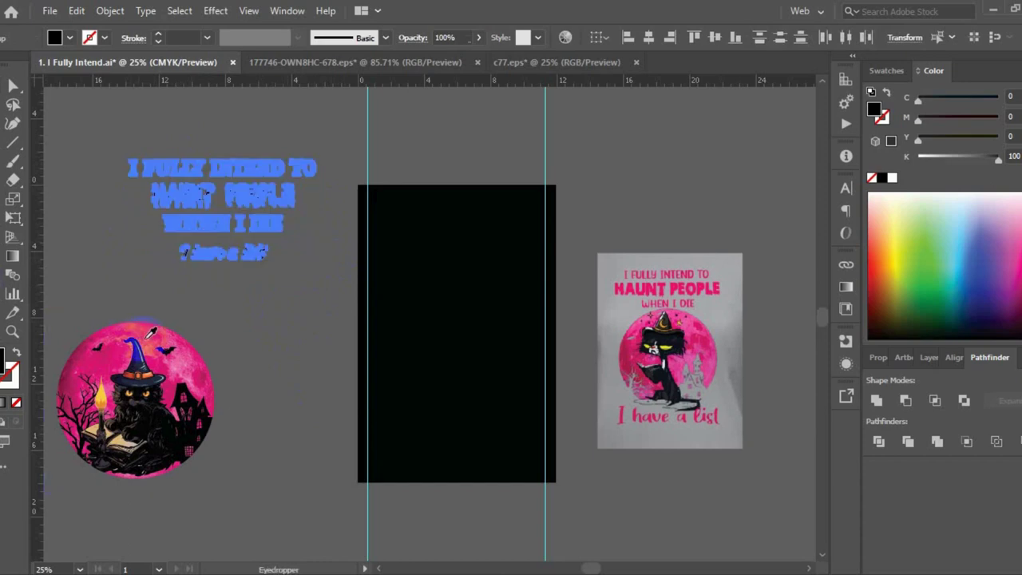
{"action": "left_click", "coordinate": [147, 335]}
{"action": "key", "text": "v"}
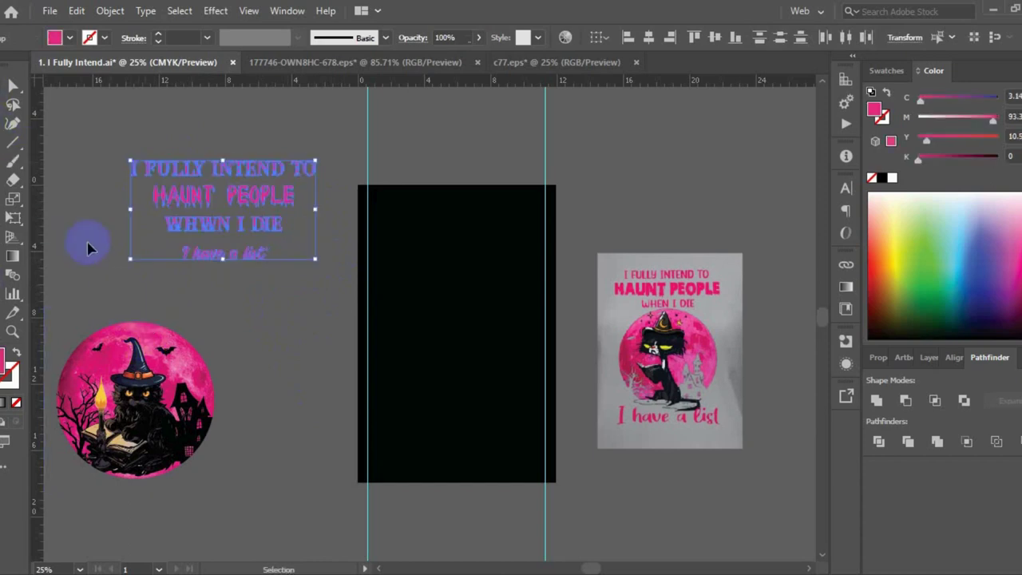
{"action": "left_click", "coordinate": [200, 317]}
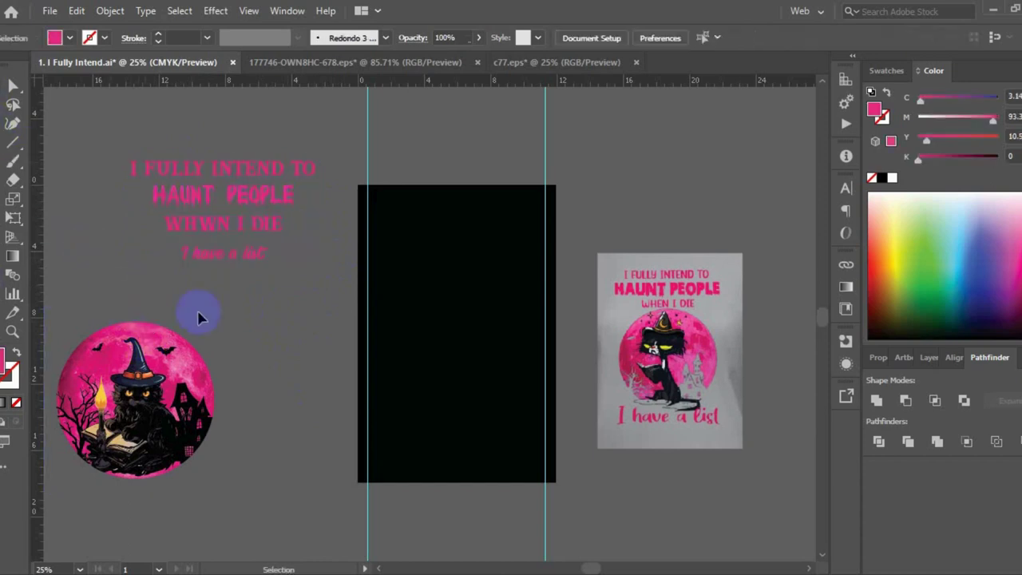
Step: Centre the moon-and-cat circle on the black artboard and move I FULLY INTEND TO onto it
{"action": "left_click", "coordinate": [170, 401]}
{"action": "left_click_drag", "start_coordinate": [164, 409], "coordinate": [485, 351]}
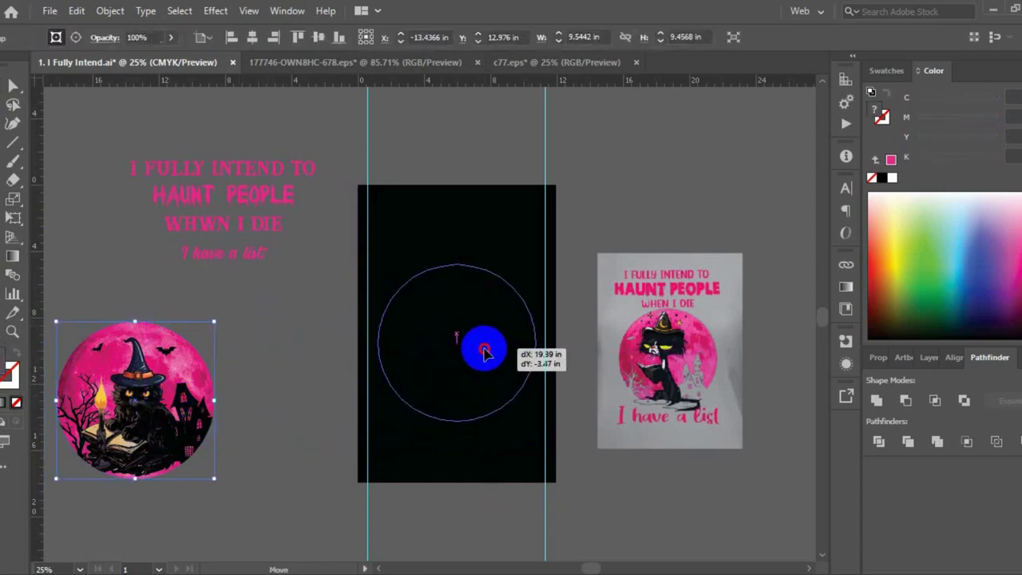
{"action": "left_click_drag", "start_coordinate": [485, 351], "coordinate": [488, 356]}
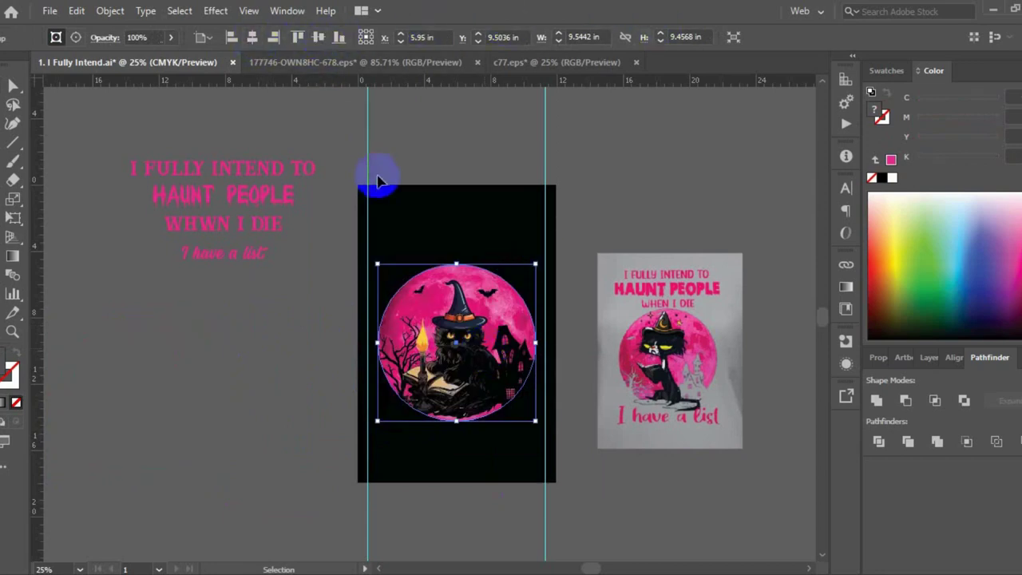
{"action": "mouse_move", "coordinate": [216, 177]}
{"action": "left_mouse_down"}
{"action": "mouse_move", "coordinate": [432, 195]}
{"action": "mouse_move", "coordinate": [434, 206]}
{"action": "left_mouse_up"}
Step: Put I FULLY INTEND TO at top, HAUNT PEOPLE below, and I have a list centred at bottom
{"action": "left_click_drag", "start_coordinate": [192, 194], "coordinate": [197, 194]}
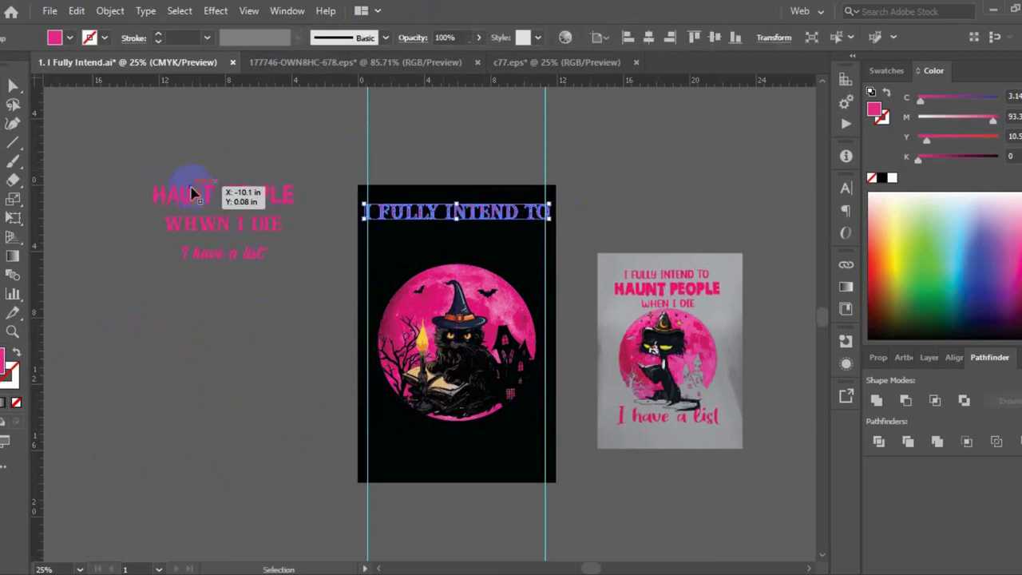
{"action": "left_click_drag", "start_coordinate": [381, 222], "coordinate": [424, 231]}
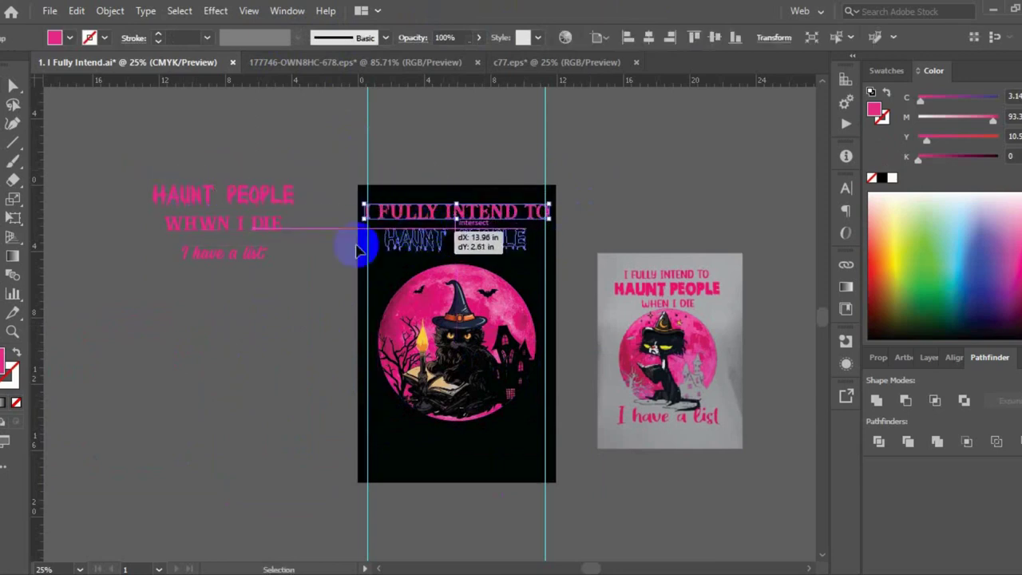
{"action": "mouse_move", "coordinate": [240, 262]}
{"action": "left_mouse_down"}
{"action": "mouse_move", "coordinate": [506, 460]}
{"action": "mouse_move", "coordinate": [534, 507]}
{"action": "left_mouse_up"}
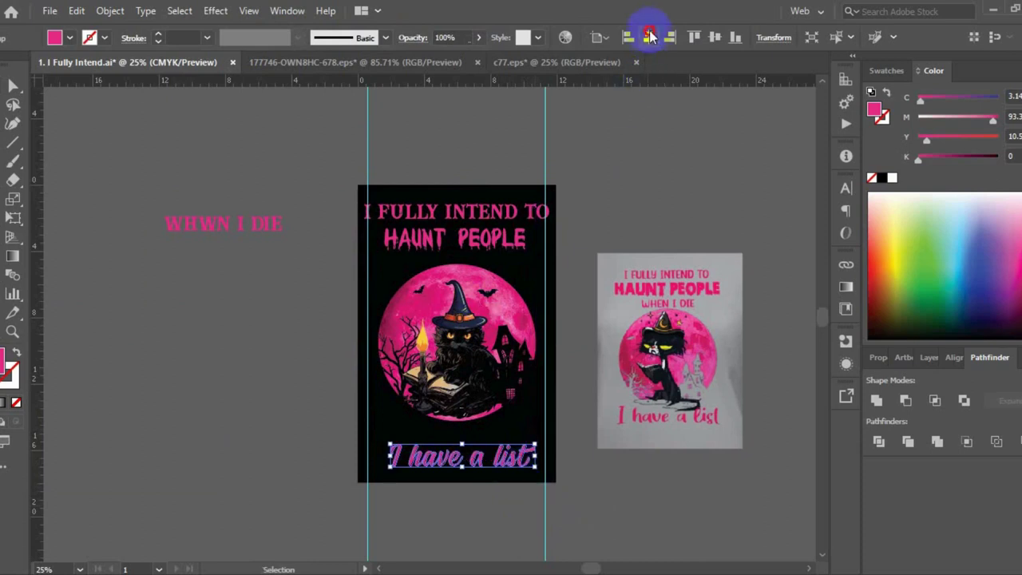
{"action": "left_click", "coordinate": [648, 36]}
{"action": "left_click_drag", "start_coordinate": [505, 458], "coordinate": [499, 449]}
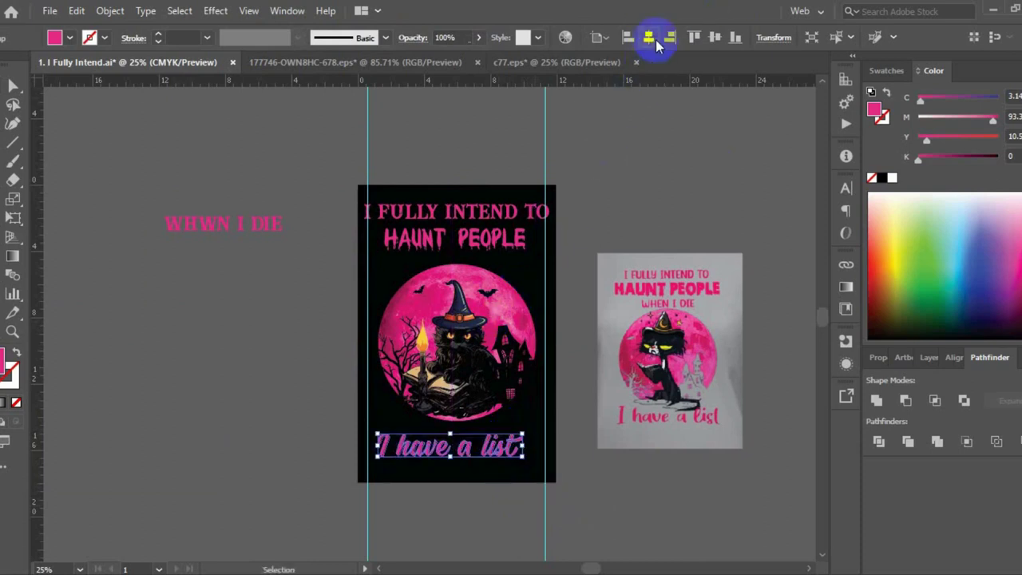
{"action": "left_click", "coordinate": [655, 40]}
Step: Lower the moon-and-cat circle with five Down-arrow nudges and a small drag, then deselect
{"action": "left_click", "coordinate": [460, 333]}
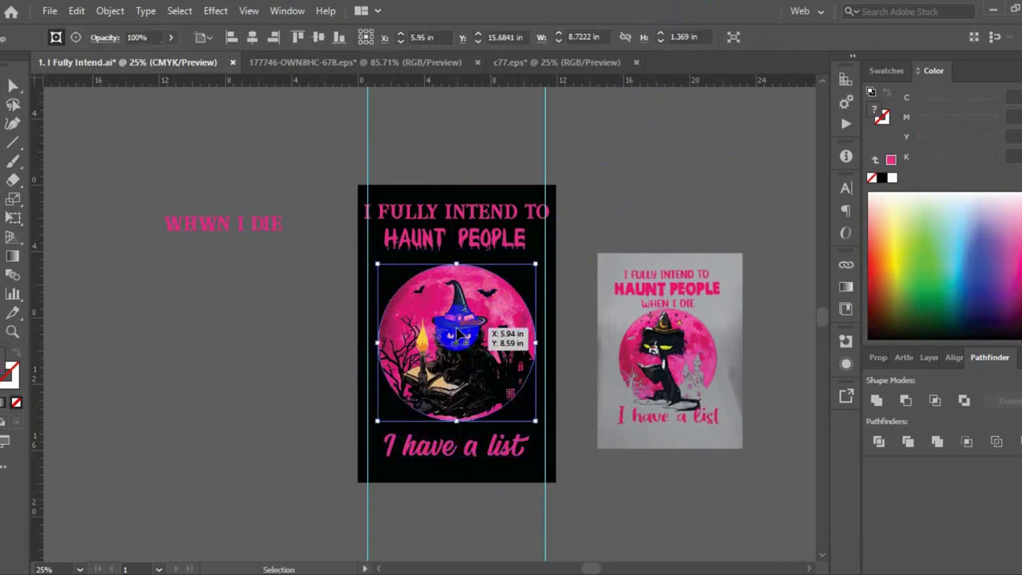
{"action": "key", "text": "Down"}
{"action": "key", "text": "Down"}
{"action": "key", "text": "Down"}
{"action": "key", "text": "Down"}
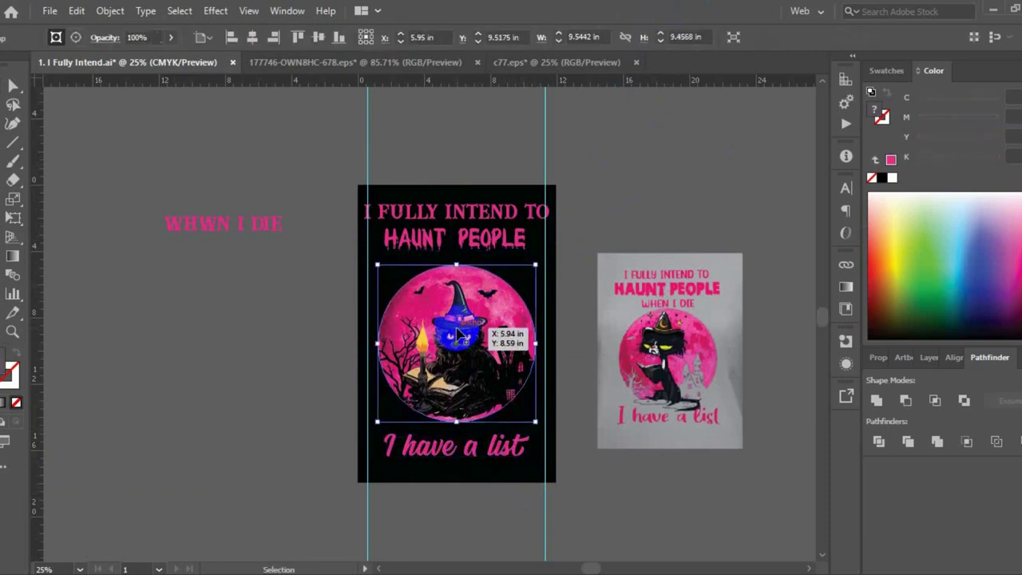
{"action": "key", "text": "Down"}
{"action": "key", "text": "Down"}
{"action": "key", "text": "Down"}
{"action": "key", "text": "Down"}
{"action": "key", "text": "Down"}
{"action": "key", "text": "Down"}
{"action": "key", "text": "Down"}
{"action": "key", "text": "Down"}
{"action": "key", "text": "Down"}
{"action": "key", "text": "Down"}
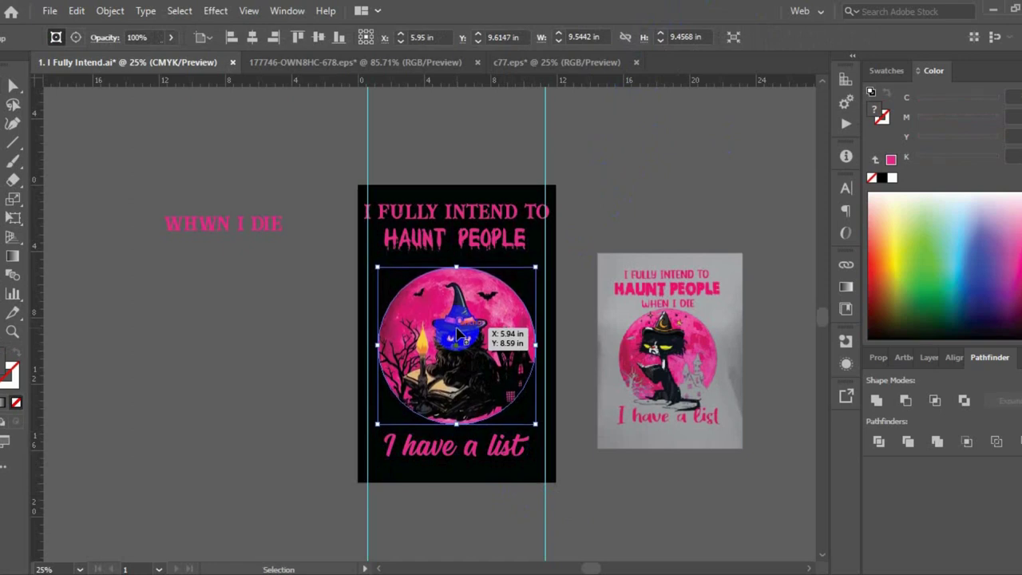
{"action": "key", "text": "Down"}
{"action": "key", "text": "Down"}
{"action": "key", "text": "Down"}
{"action": "key", "text": "Down"}
{"action": "key", "text": "Down"}
{"action": "key", "text": "Down"}
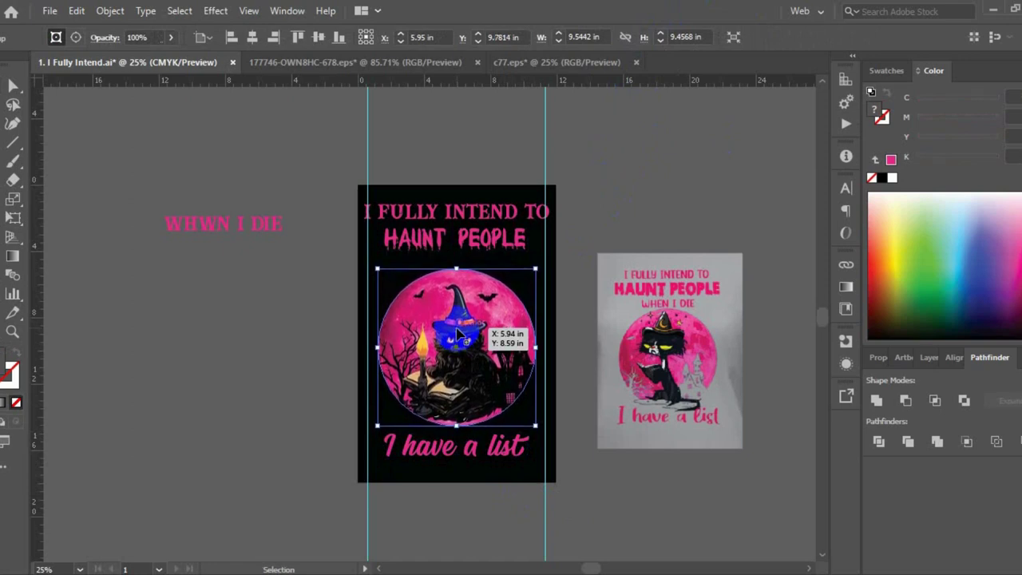
{"action": "key", "text": "Down"}
{"action": "key", "text": "Down"}
{"action": "key", "text": "Down"}
{"action": "key", "text": "Down"}
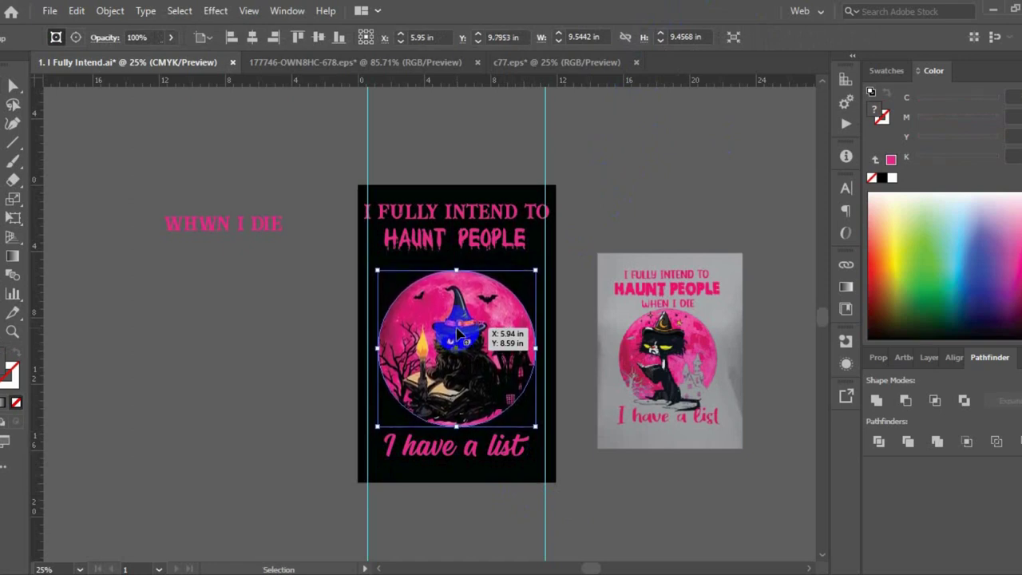
{"action": "key", "text": "Down"}
{"action": "key", "text": "Down"}
{"action": "key", "text": "Down"}
{"action": "left_click_drag", "start_coordinate": [473, 334], "coordinate": [474, 341]}
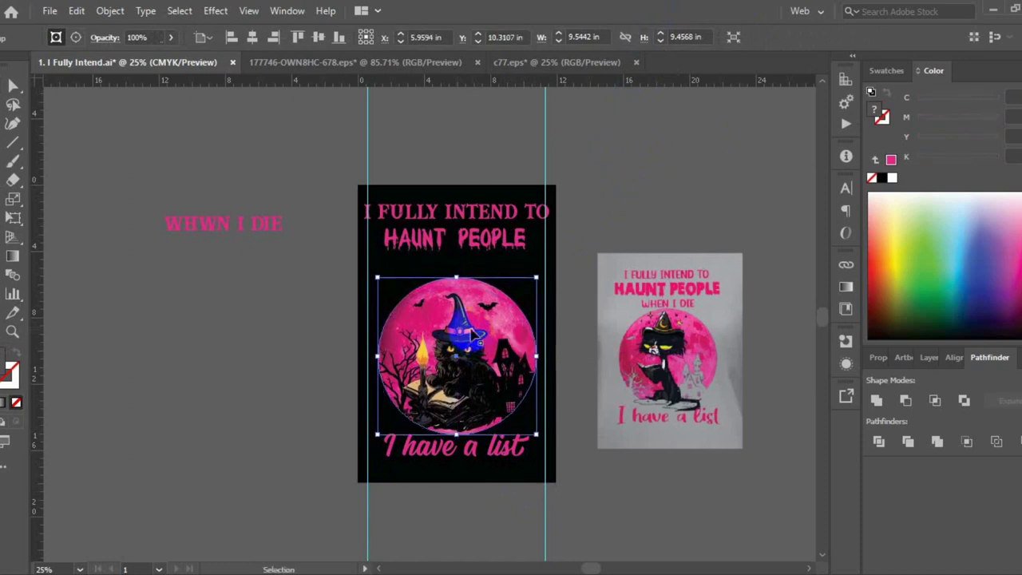
{"action": "left_click", "coordinate": [319, 386]}
Step: Move WHWN I DIE onto the artboard under HAUNT PEOPLE and resize it
{"action": "left_click", "coordinate": [435, 243]}
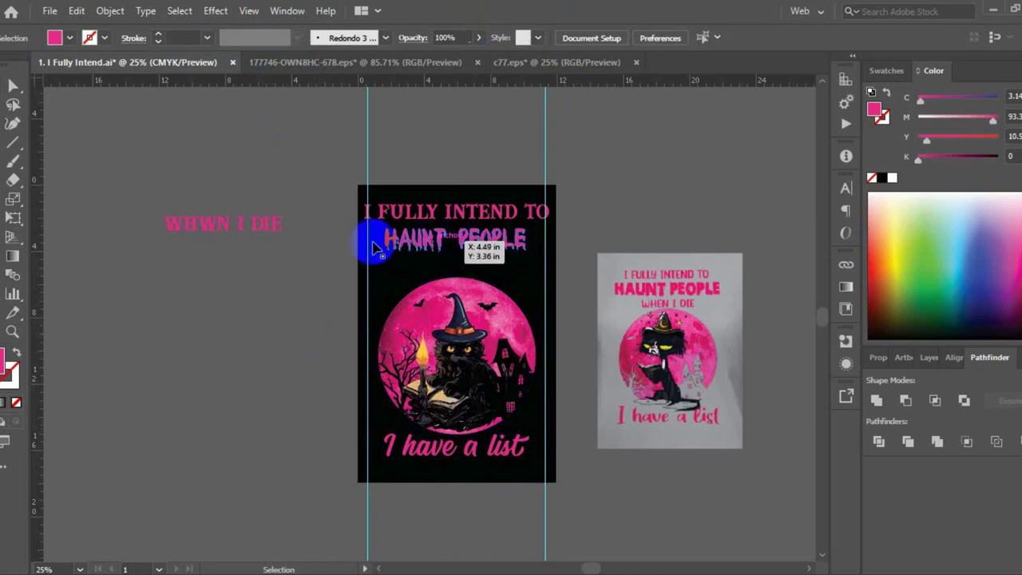
{"action": "mouse_move", "coordinate": [274, 224]}
{"action": "left_mouse_down"}
{"action": "mouse_move", "coordinate": [524, 276]}
{"action": "mouse_move", "coordinate": [512, 270]}
{"action": "left_mouse_up"}
{"action": "scroll", "coordinate": [511, 269], "scroll_direction": "up", "scroll_amount": 3}
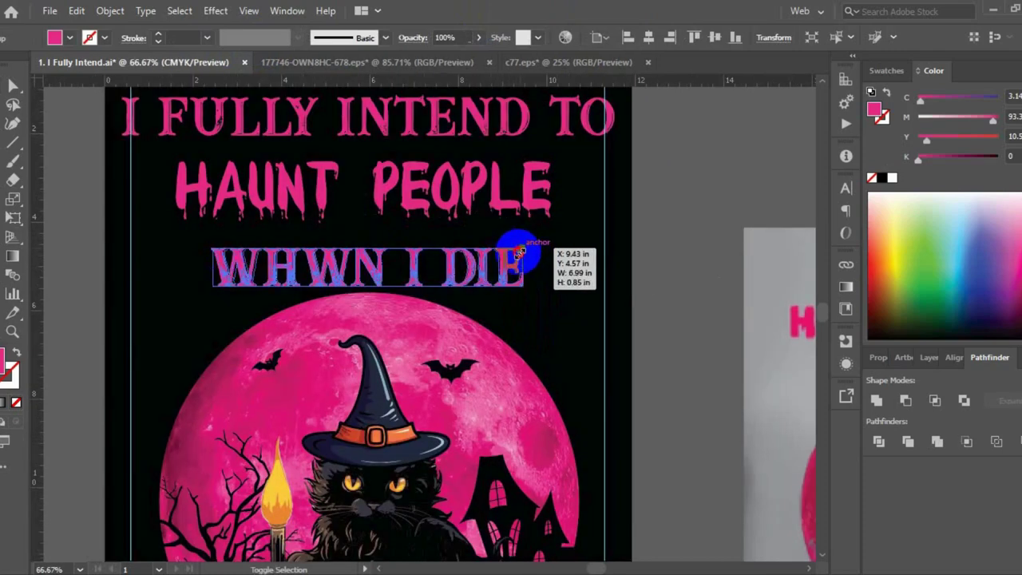
{"action": "mouse_move", "coordinate": [520, 249]}
{"action": "left_mouse_down"}
{"action": "mouse_move", "coordinate": [469, 278]}
{"action": "mouse_move", "coordinate": [520, 296]}
{"action": "left_mouse_up"}
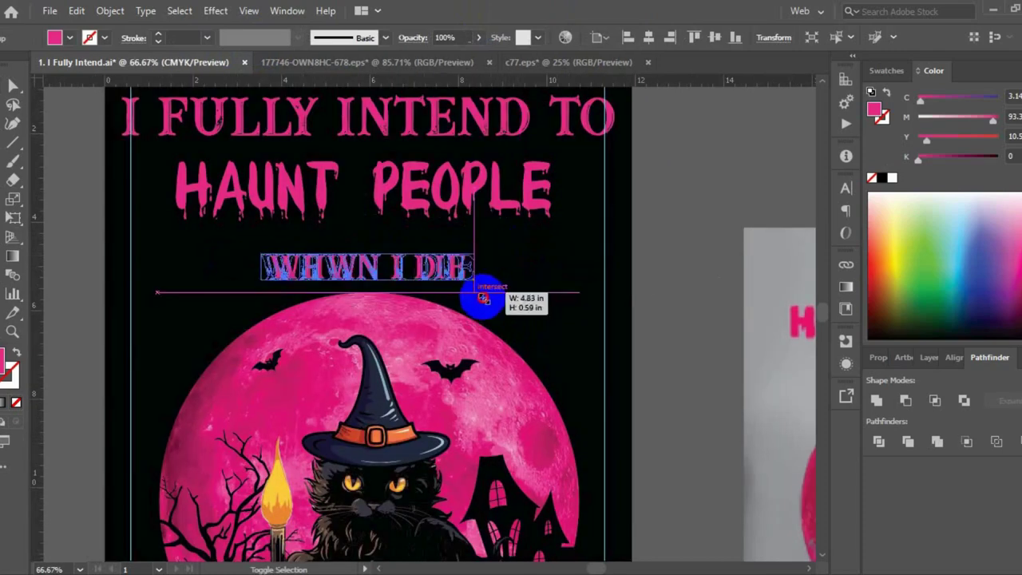
{"action": "scroll", "coordinate": [519, 296], "scroll_direction": "down", "scroll_amount": 3}
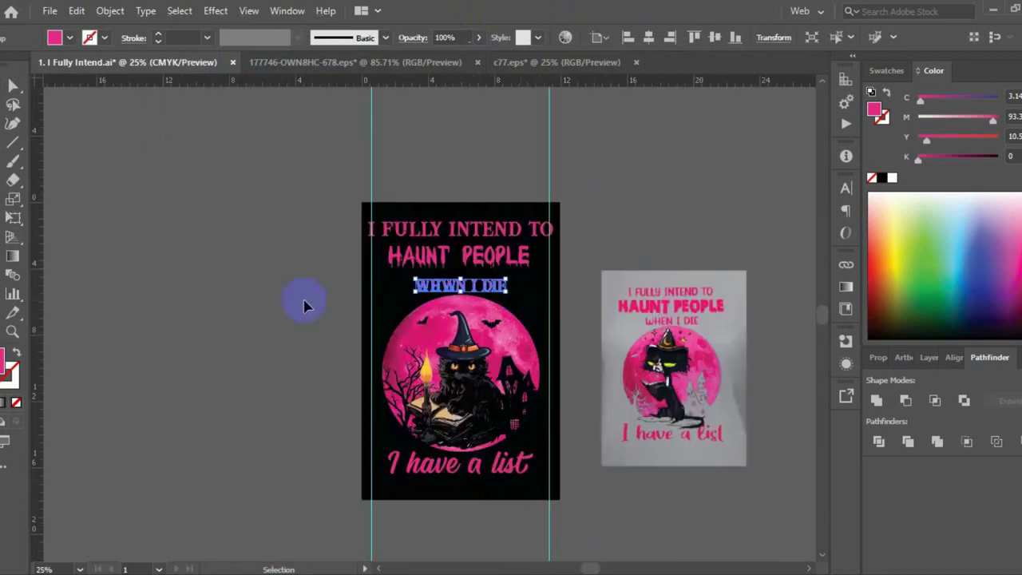
{"action": "scroll", "coordinate": [529, 289], "scroll_direction": "up", "scroll_amount": 2}
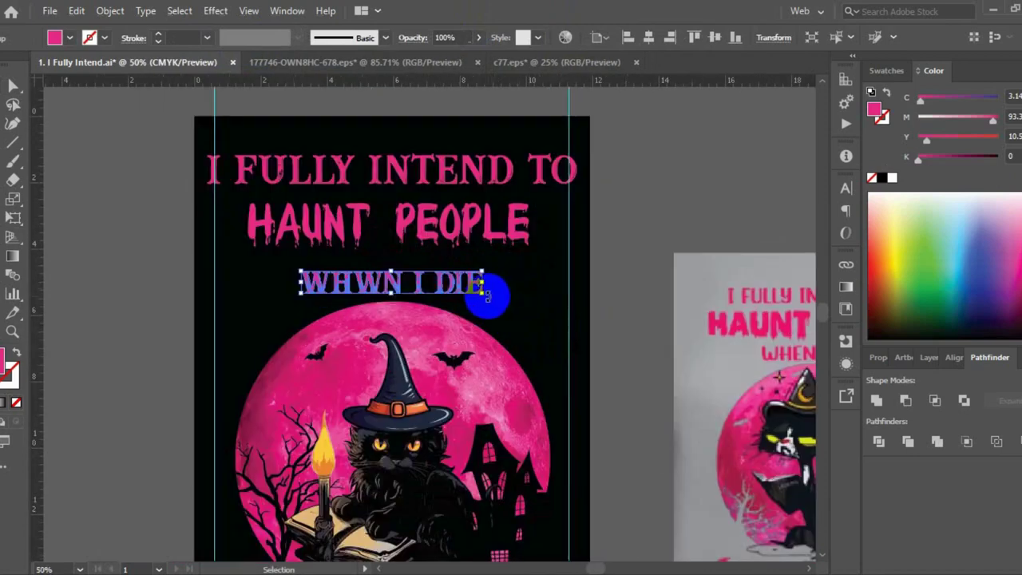
{"action": "left_click_drag", "start_coordinate": [484, 293], "coordinate": [501, 310]}
Step: Centre WHWN I DIE horizontally on the artboard and nudge it up two steps
{"action": "left_click", "coordinate": [648, 37]}
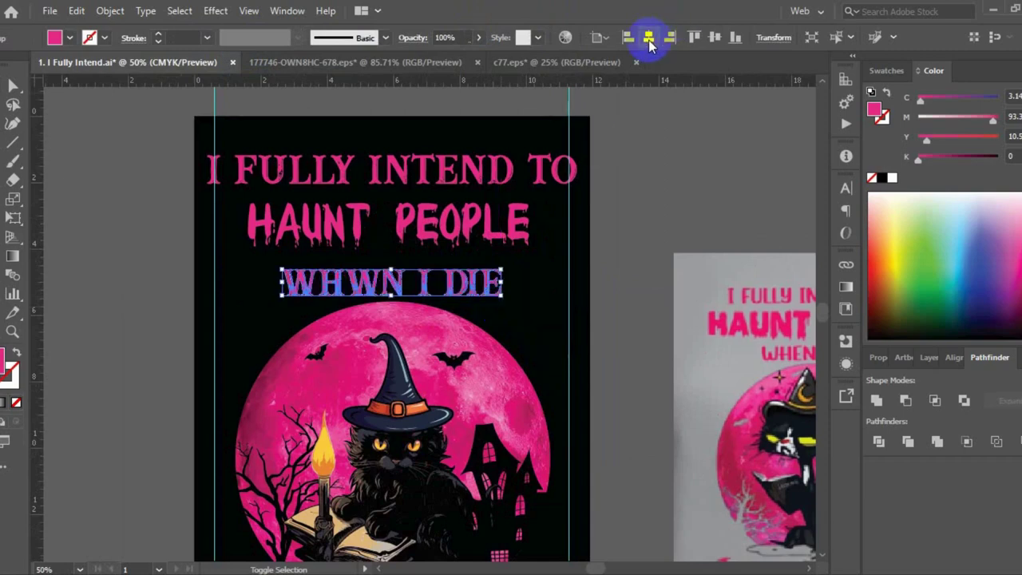
{"action": "key", "text": "Up"}
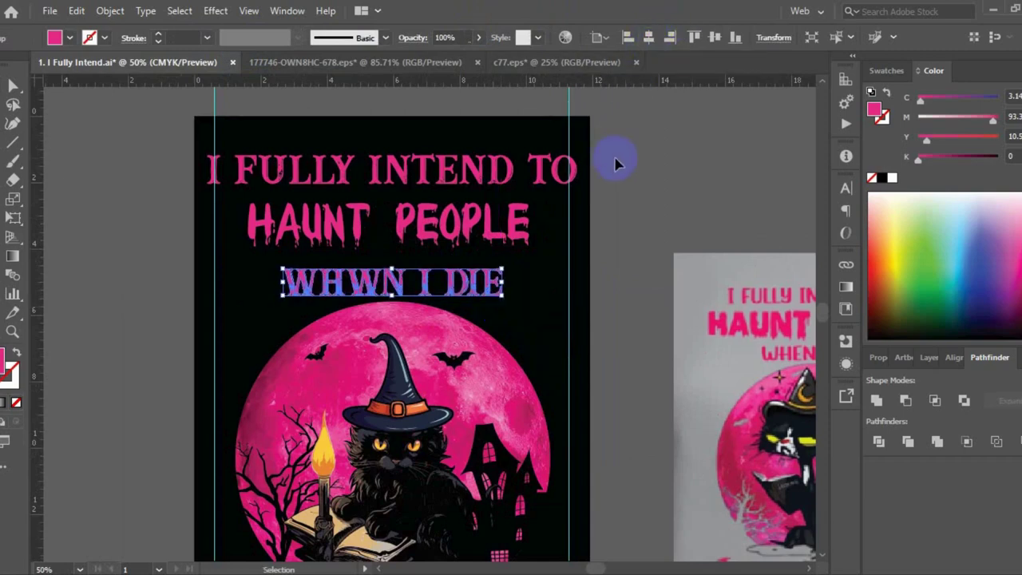
{"action": "key", "text": "Up"}
{"action": "left_click", "coordinate": [643, 198]}
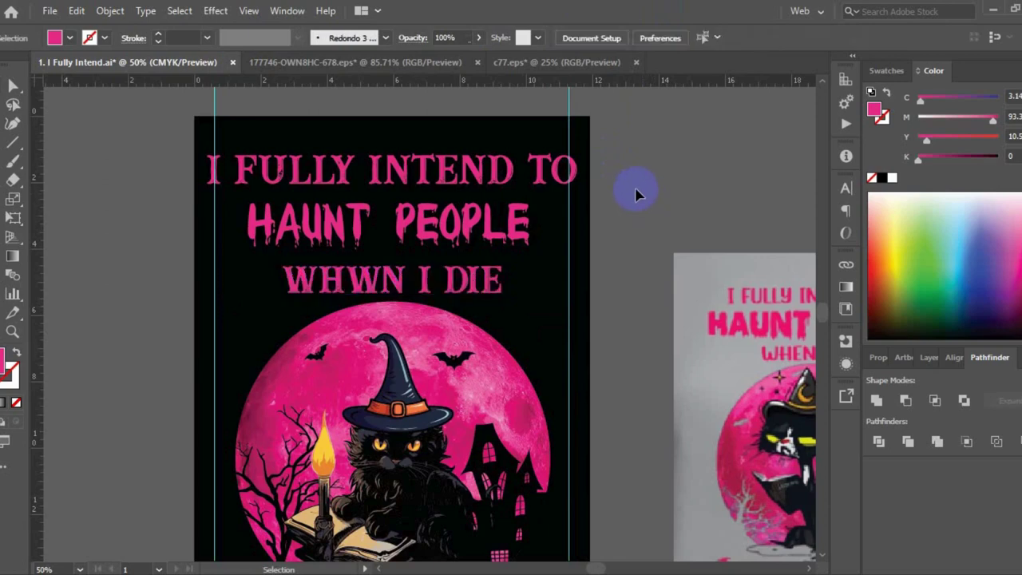
{"action": "scroll", "coordinate": [639, 192], "scroll_direction": "down", "scroll_amount": 2}
{"action": "scroll", "coordinate": [639, 191], "scroll_direction": "down", "scroll_amount": 1}
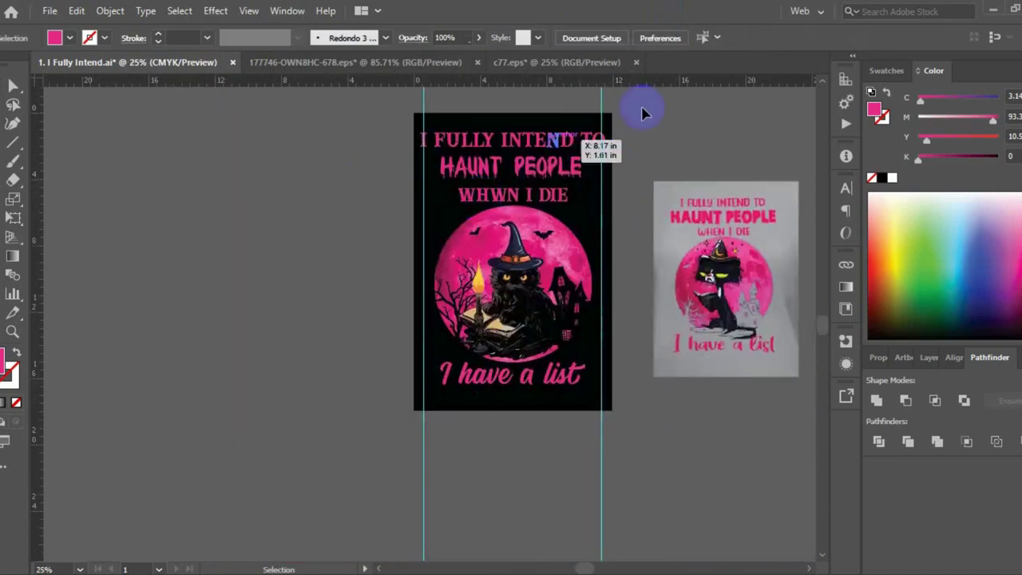
{"action": "scroll", "coordinate": [658, 130], "scroll_direction": "up", "scroll_amount": 1}
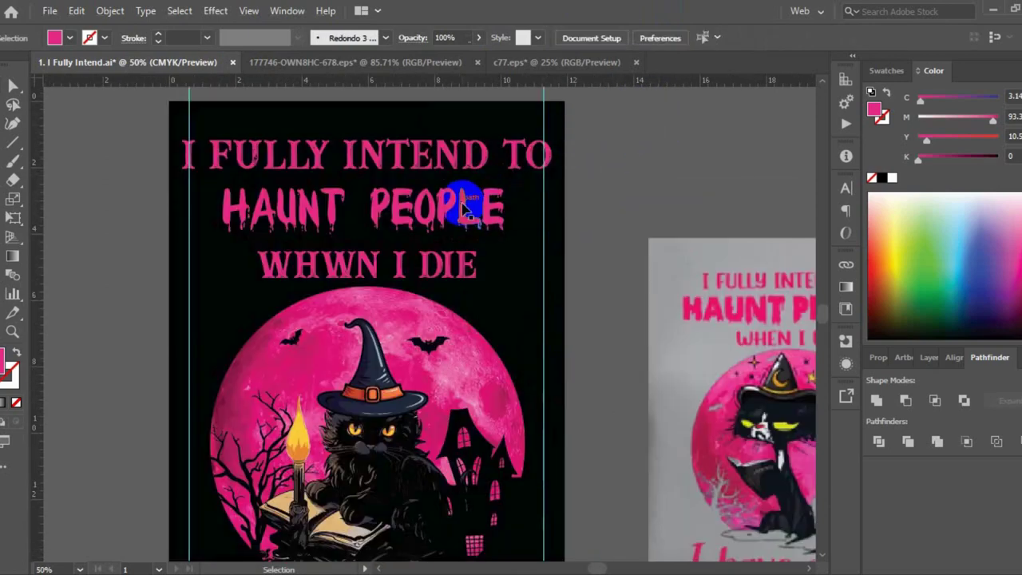
Step: Enlarge HAUNT PEOPLE to about 10.25 in wide, centre it, and nudge it down twice
{"action": "left_click", "coordinate": [473, 221]}
{"action": "left_click_drag", "start_coordinate": [502, 233], "coordinate": [545, 244]}
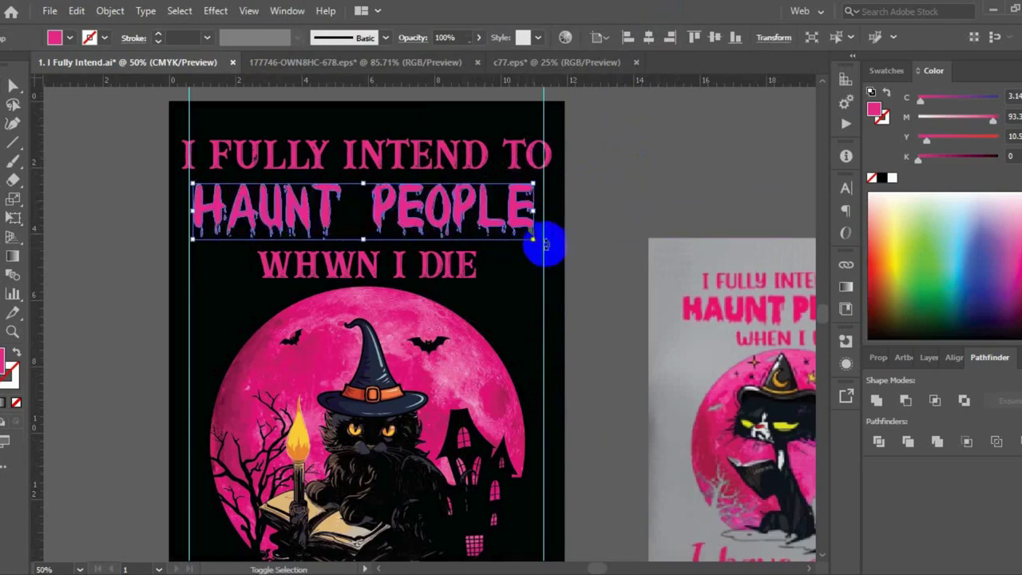
{"action": "left_click", "coordinate": [649, 37]}
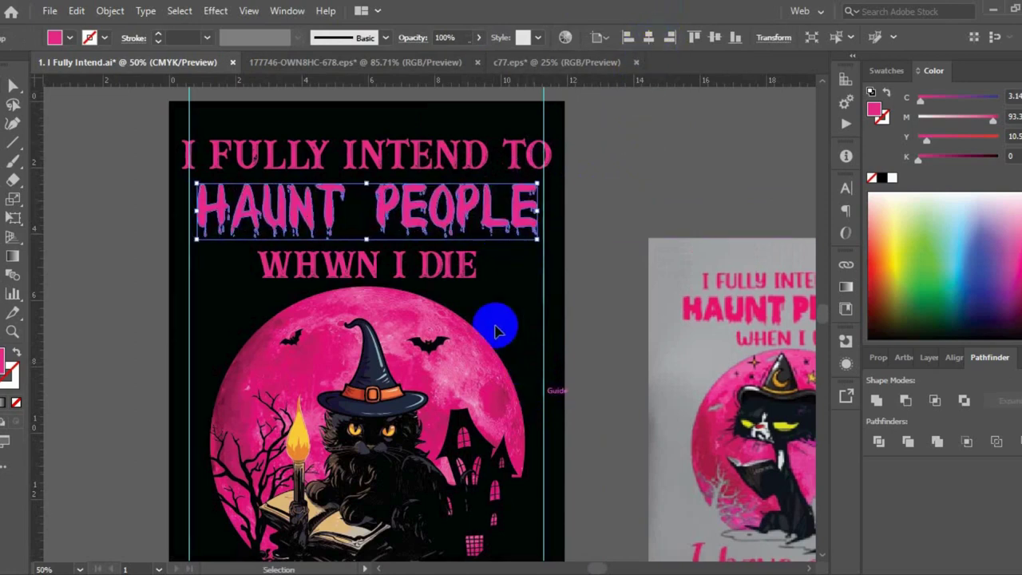
{"action": "left_click_drag", "start_coordinate": [535, 240], "coordinate": [541, 244]}
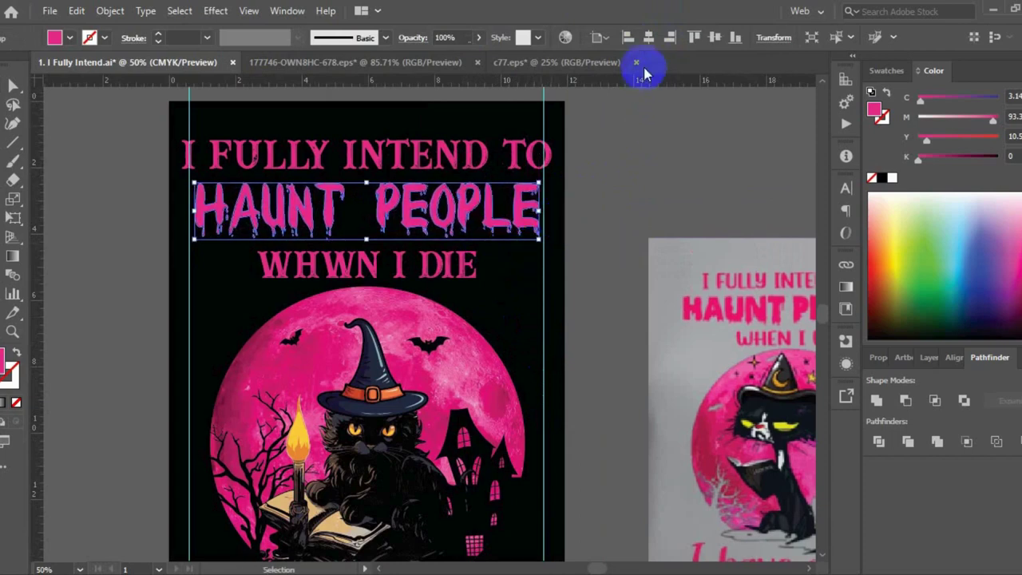
{"action": "left_click", "coordinate": [647, 38]}
{"action": "key", "text": "Down"}
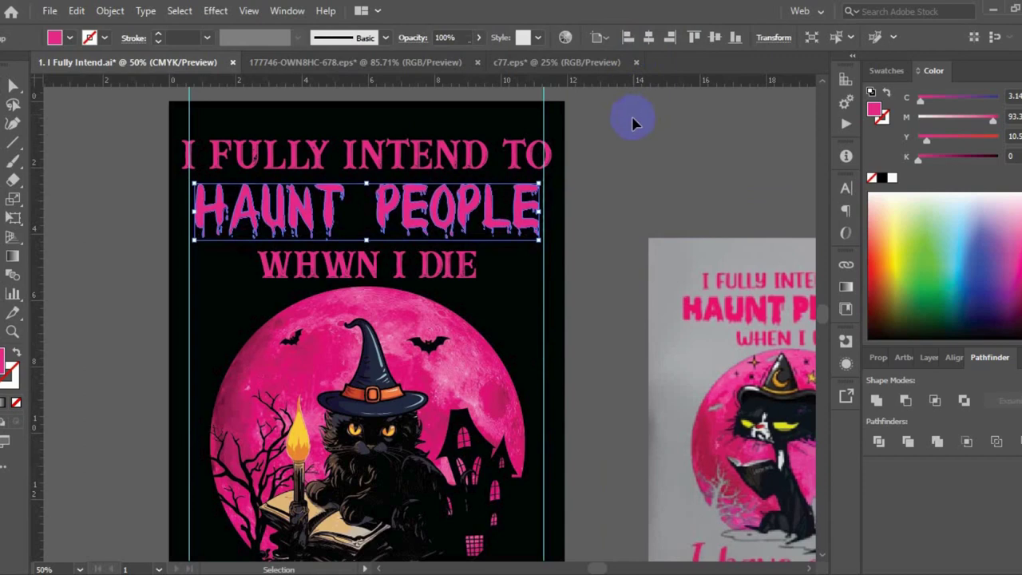
{"action": "key", "text": "Down"}
{"action": "key", "text": "Down"}
{"action": "key", "text": "Down"}
{"action": "key", "text": "Down"}
{"action": "key", "text": "Down"}
{"action": "key", "text": "Down"}
Step: Scale the I FULLY INTEND TO line down by its corner handle
{"action": "left_click", "coordinate": [632, 122]}
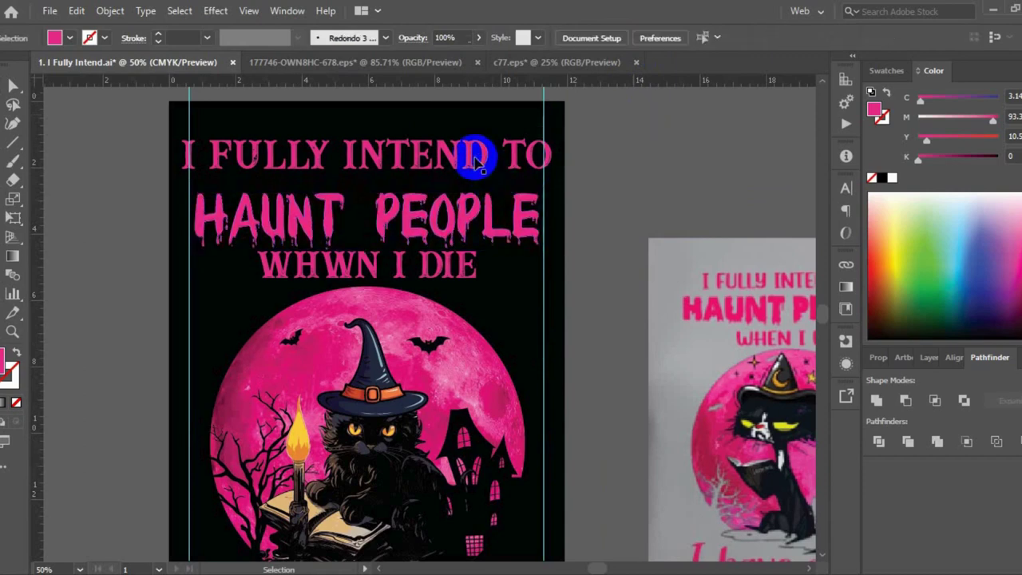
{"action": "left_click", "coordinate": [474, 155]}
{"action": "scroll", "coordinate": [170, 170], "scroll_direction": "up", "scroll_amount": 1}
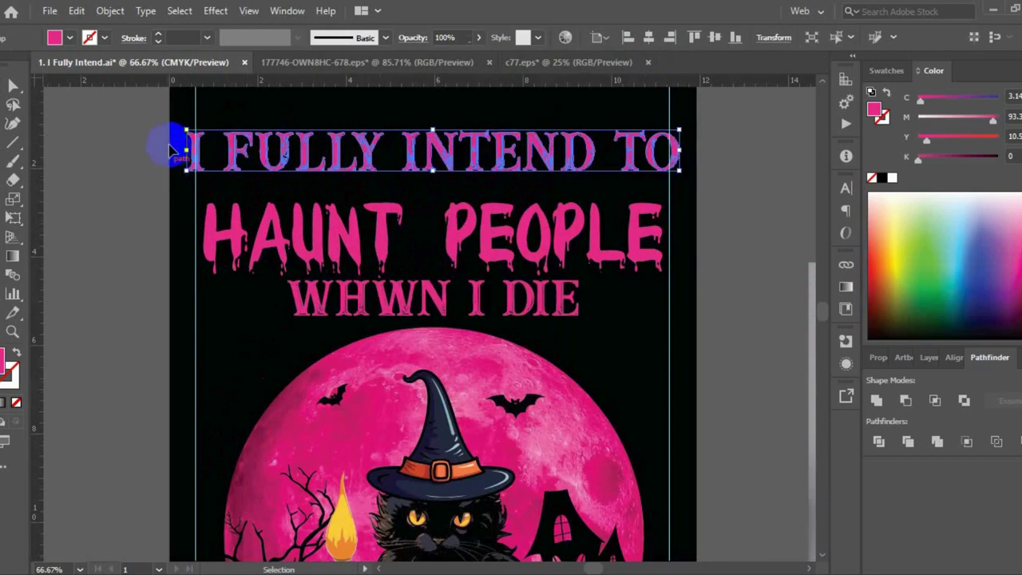
{"action": "left_click_drag", "start_coordinate": [185, 134], "coordinate": [251, 137]}
{"action": "scroll", "coordinate": [342, 175], "scroll_direction": "down", "scroll_amount": 2}
{"action": "left_click", "coordinate": [347, 132]}
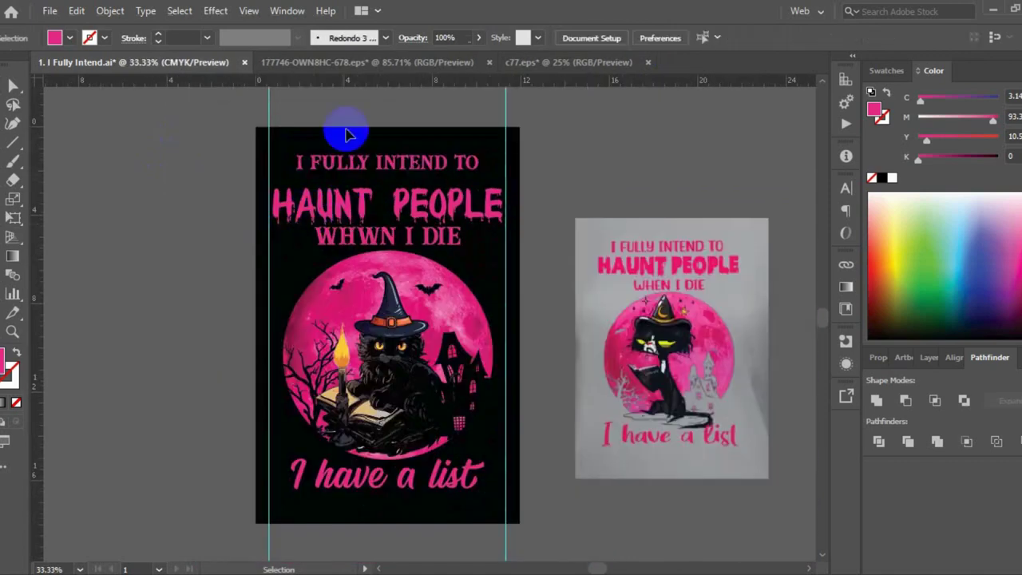
Step: Lower I FULLY INTEND TO above HAUNT PEOPLE, centre it horizontally and nudge it up slightly
{"action": "scroll", "coordinate": [369, 114], "scroll_direction": "up", "scroll_amount": 1}
{"action": "left_click_drag", "start_coordinate": [423, 201], "coordinate": [425, 212]}
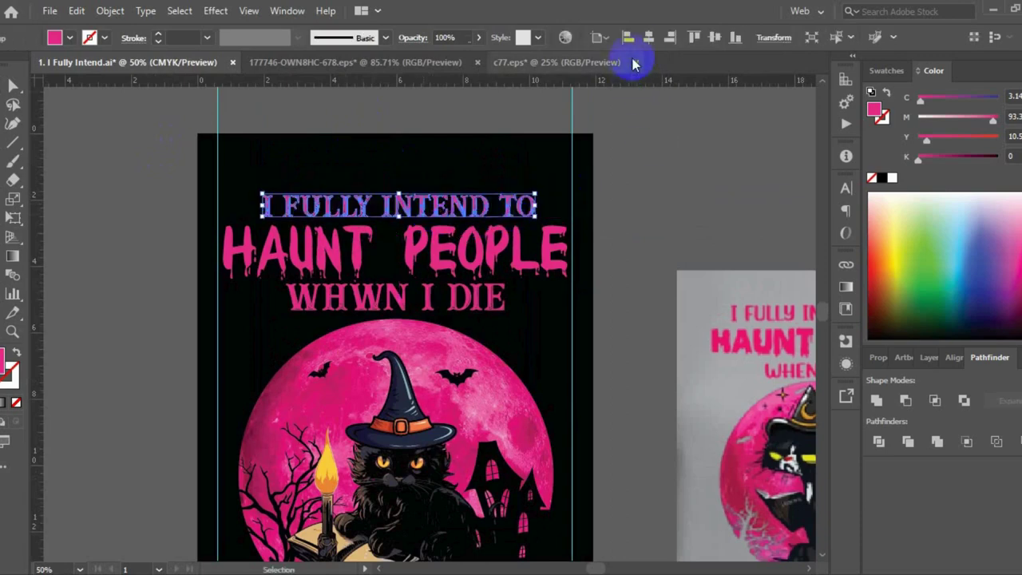
{"action": "left_click", "coordinate": [648, 38]}
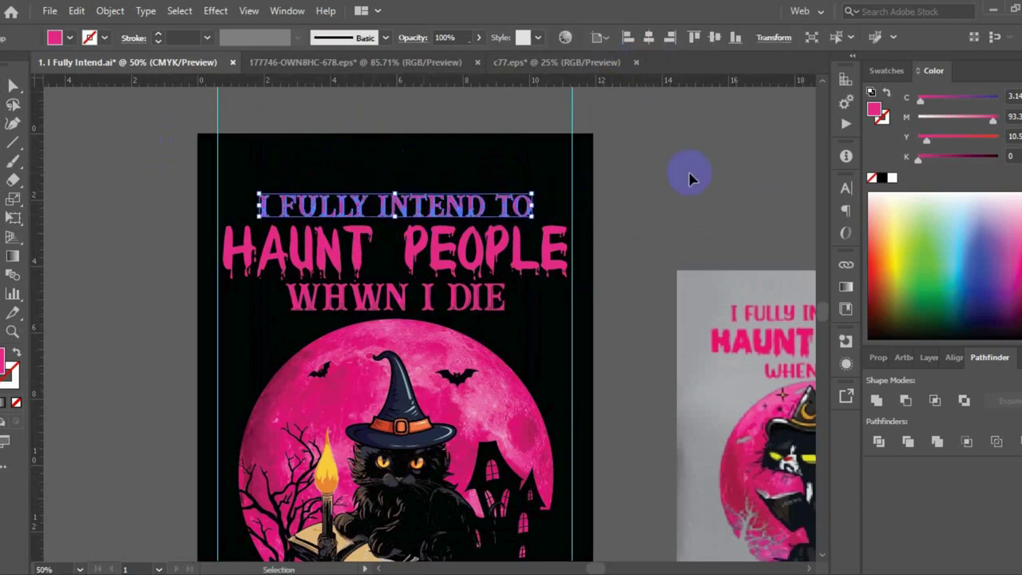
{"action": "key", "text": "Up"}
{"action": "left_click", "coordinate": [624, 266]}
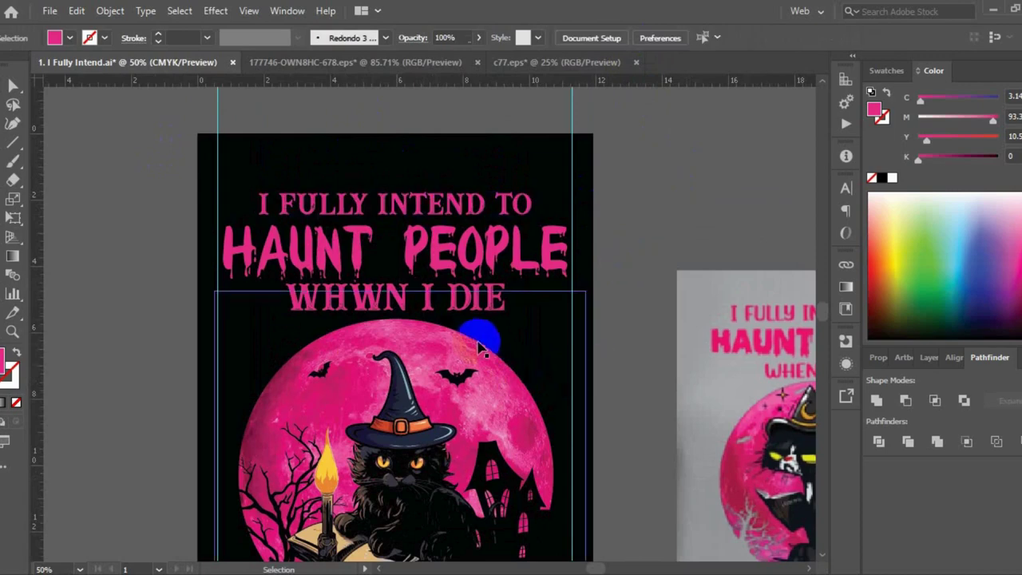
{"action": "scroll", "coordinate": [474, 338], "scroll_direction": "down", "scroll_amount": 3, "text": "alt"}
{"action": "scroll", "coordinate": [279, 363], "scroll_direction": "down", "scroll_amount": 2}
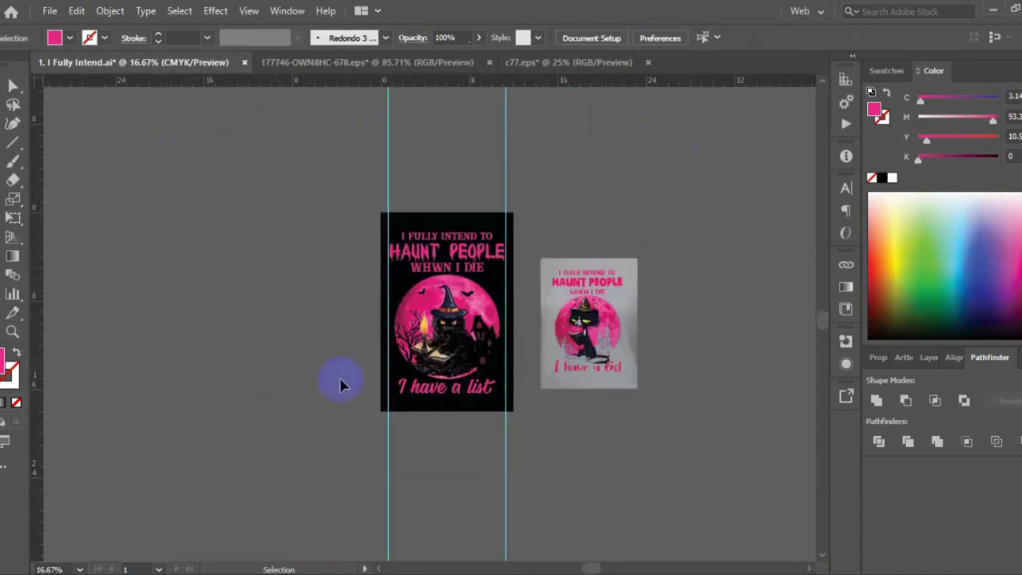
{"action": "scroll", "coordinate": [457, 202], "scroll_direction": "up", "scroll_amount": 3, "text": "alt"}
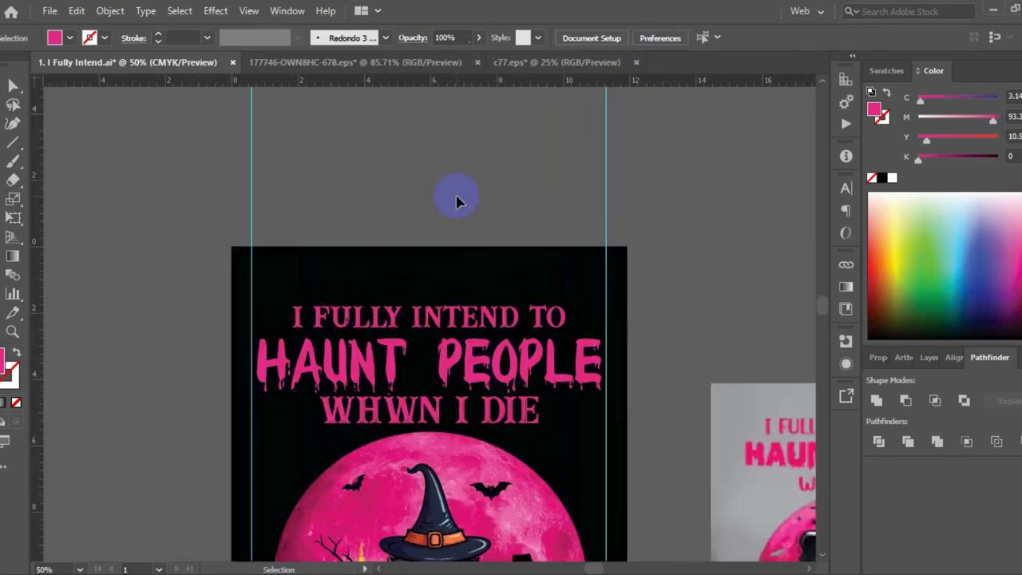
{"action": "left_click", "coordinate": [453, 317]}
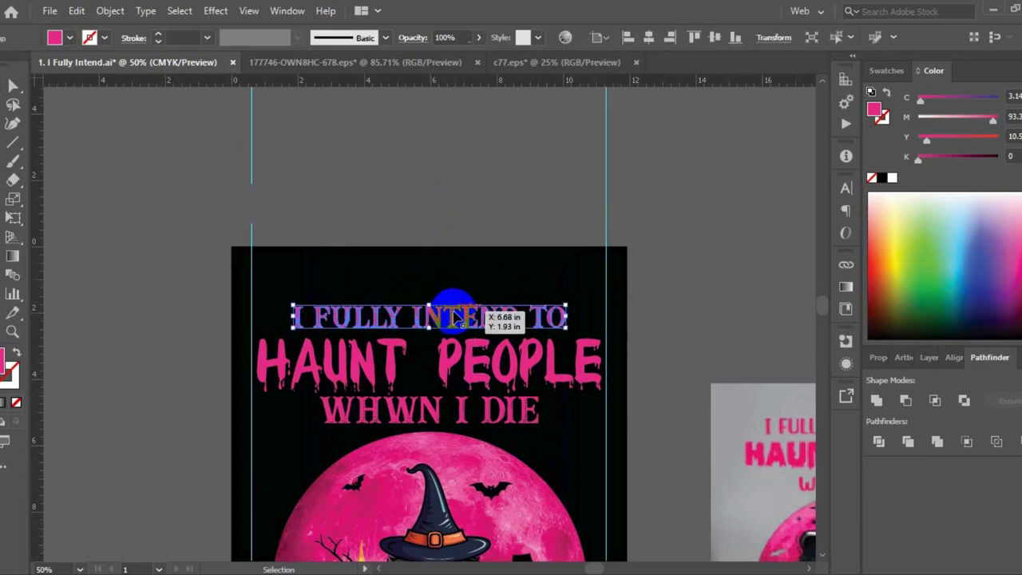
Step: Marquee-select all the artwork and scale it to about 10.72 × 15.13 in, then deselect
{"action": "left_click", "coordinate": [389, 349]}
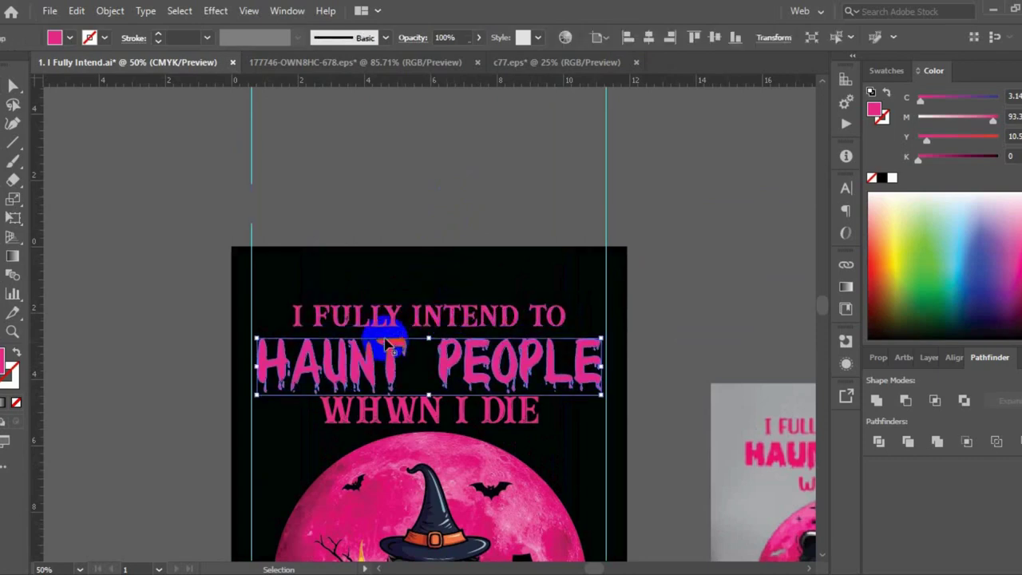
{"action": "left_click", "coordinate": [363, 264]}
{"action": "scroll", "coordinate": [371, 200], "scroll_direction": "down", "scroll_amount": 1}
{"action": "scroll", "coordinate": [371, 195], "scroll_direction": "down", "scroll_amount": 3}
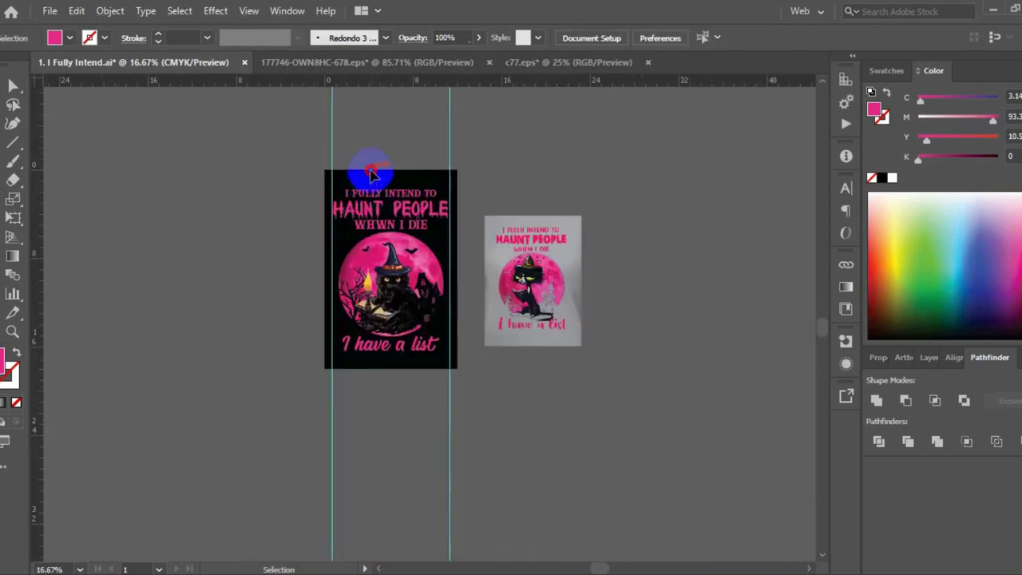
{"action": "left_click_drag", "start_coordinate": [371, 172], "coordinate": [428, 399]}
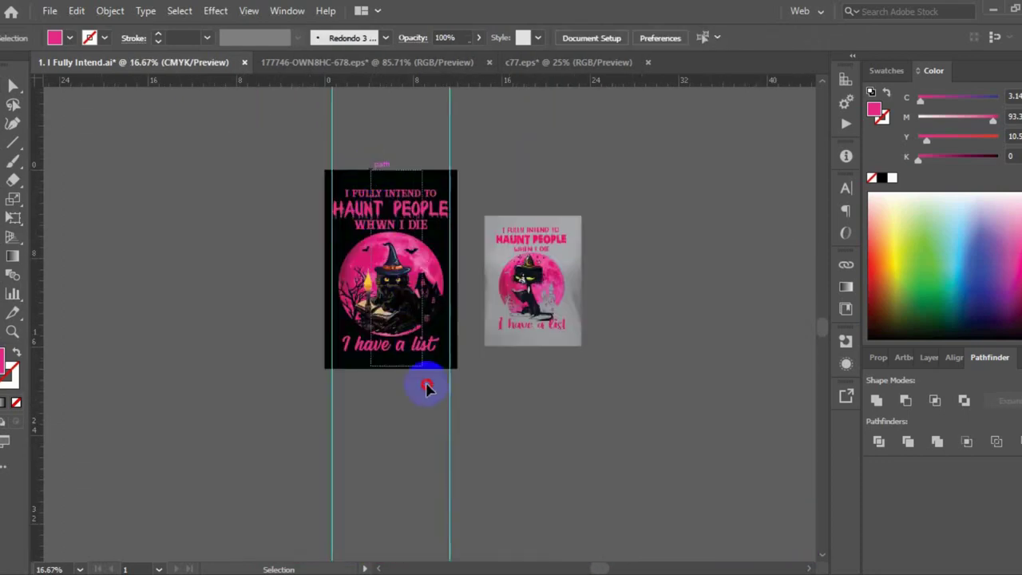
{"action": "left_click", "coordinate": [646, 439]}
{"action": "left_click_drag", "start_coordinate": [607, 411], "coordinate": [463, 381]}
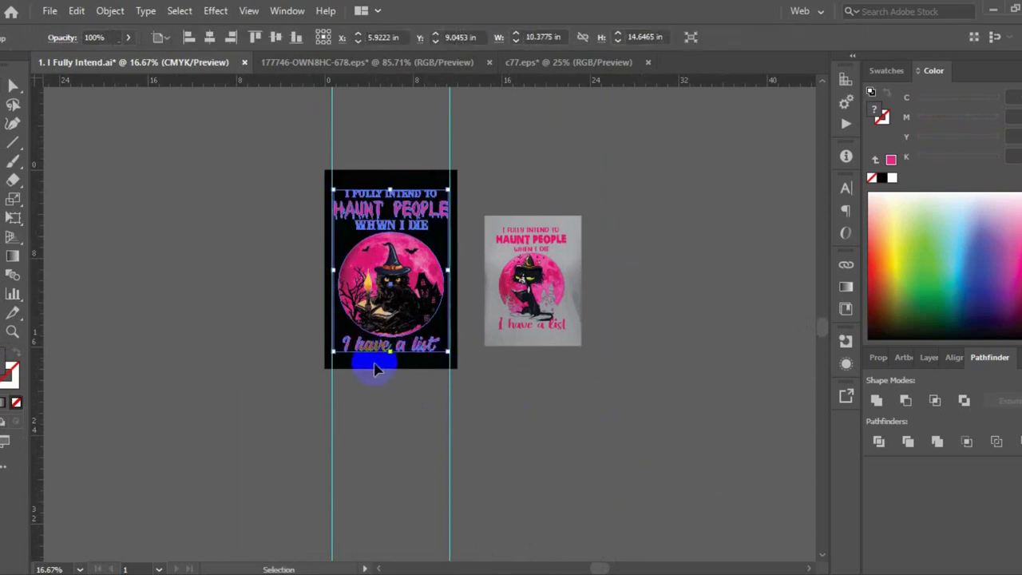
{"action": "scroll", "coordinate": [374, 363], "scroll_direction": "up", "scroll_amount": 1}
{"action": "scroll", "coordinate": [502, 335], "scroll_direction": "up", "scroll_amount": 1}
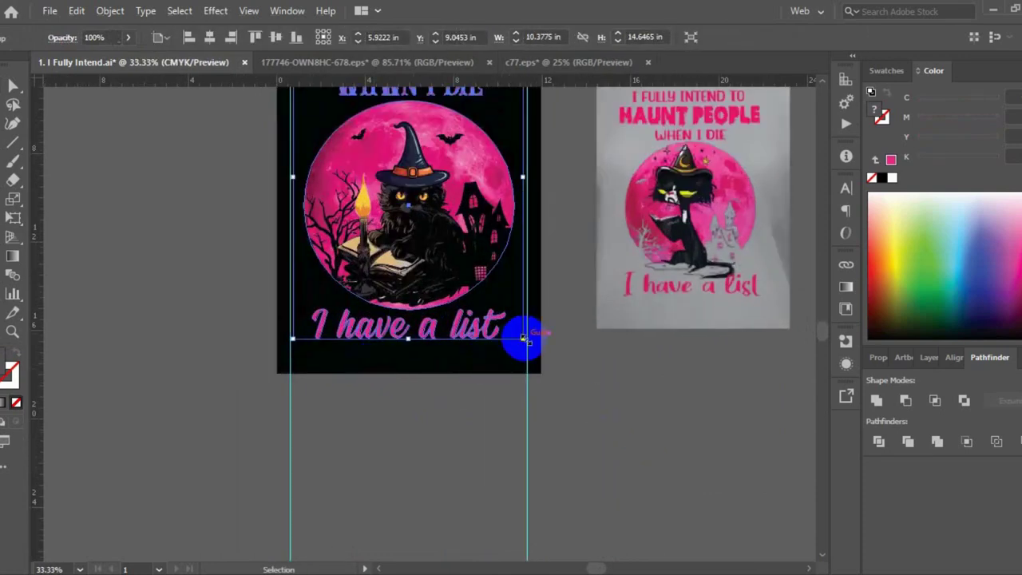
{"action": "left_click_drag", "start_coordinate": [523, 338], "coordinate": [526, 344]}
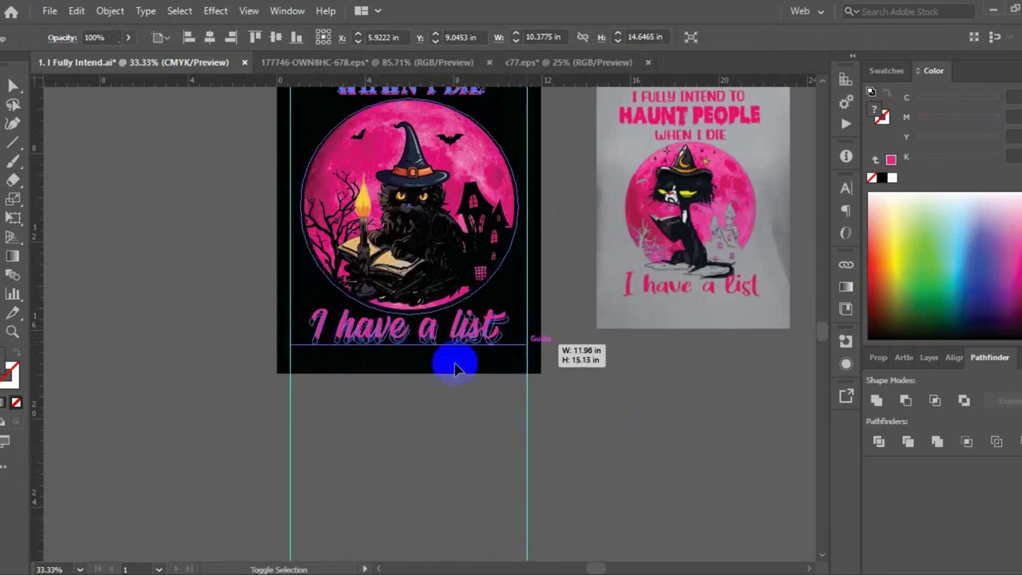
{"action": "scroll", "coordinate": [432, 372], "scroll_direction": "down", "scroll_amount": 1}
{"action": "left_click", "coordinate": [436, 421]}
Step: Delete the reference mockup image from the canvas
{"action": "scroll", "coordinate": [436, 422], "scroll_direction": "down", "scroll_amount": 2}
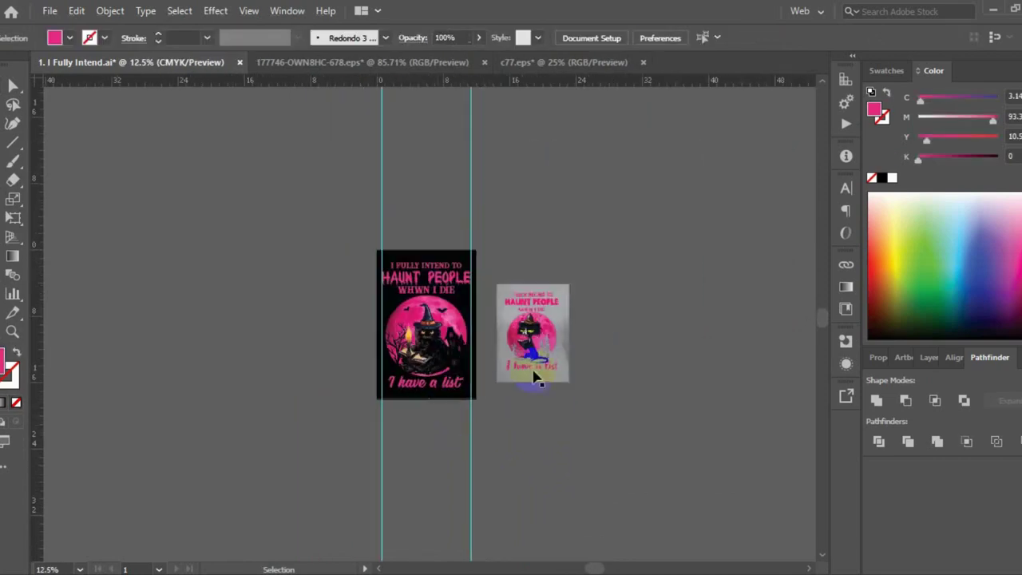
{"action": "left_click_drag", "start_coordinate": [557, 342], "coordinate": [580, 335]}
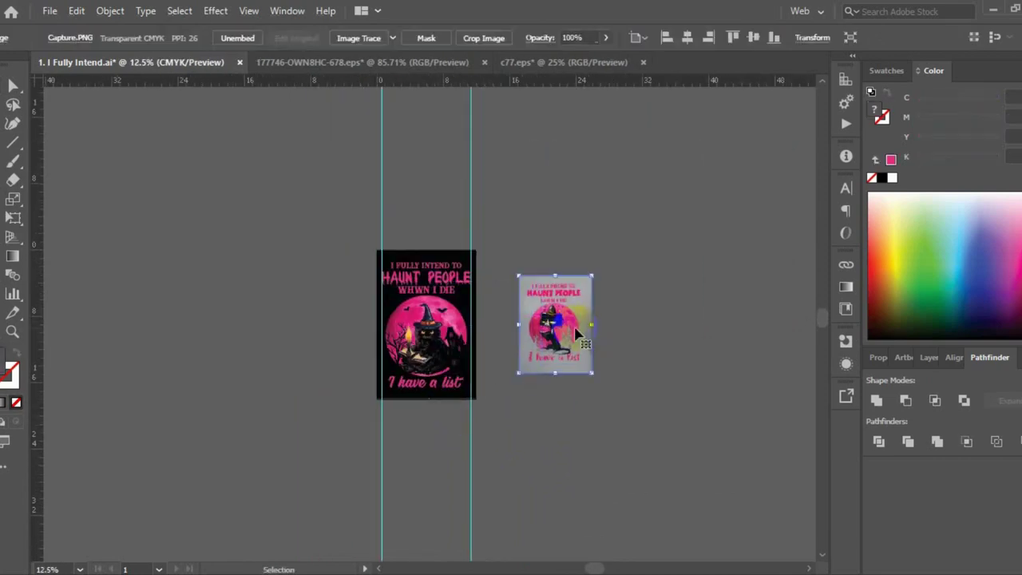
{"action": "key", "text": "Delete"}
{"action": "left_click_drag", "start_coordinate": [594, 443], "coordinate": [593, 440]}
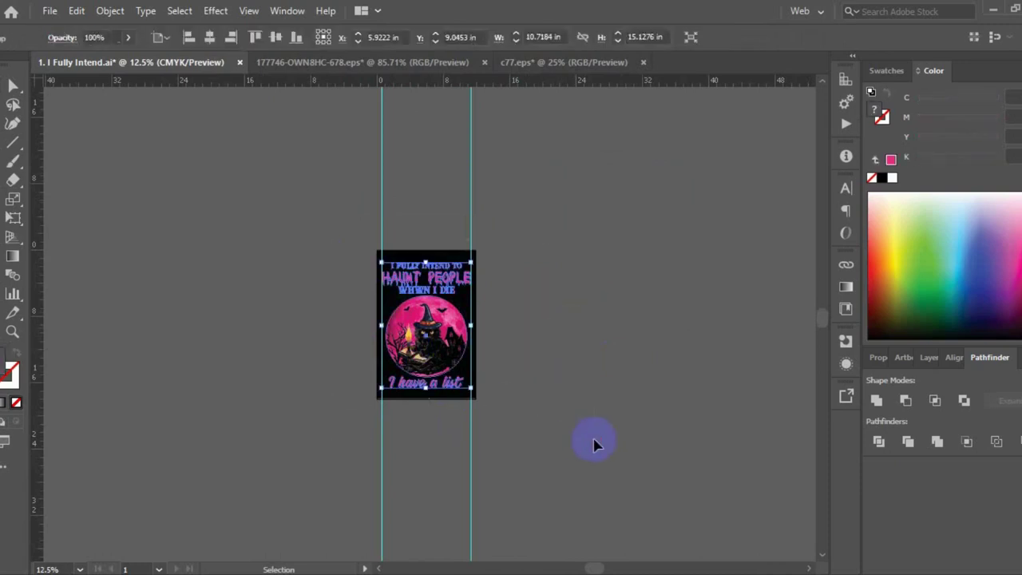
{"action": "left_click", "coordinate": [155, 253]}
{"action": "scroll", "coordinate": [264, 236], "scroll_direction": "down", "scroll_amount": 1}
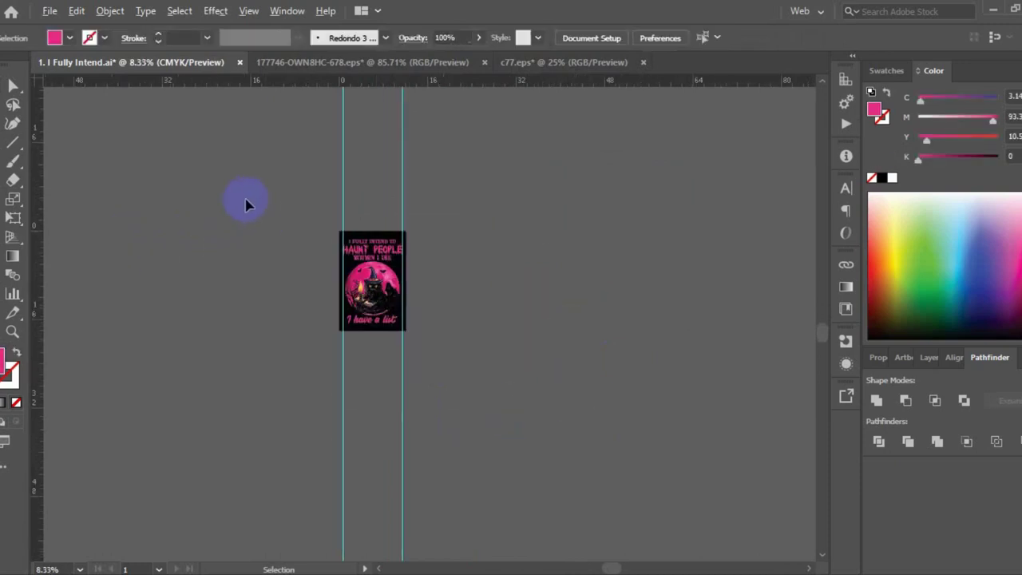
Step: Review the finished artwork and save I Fully Intend.ai with Ctrl+S
{"action": "key", "text": "ctrl+a"}
{"action": "left_click", "coordinate": [315, 347]}
{"action": "scroll", "coordinate": [315, 346], "scroll_direction": "up", "scroll_amount": 2}
{"action": "scroll", "coordinate": [314, 346], "scroll_direction": "down", "scroll_amount": 1}
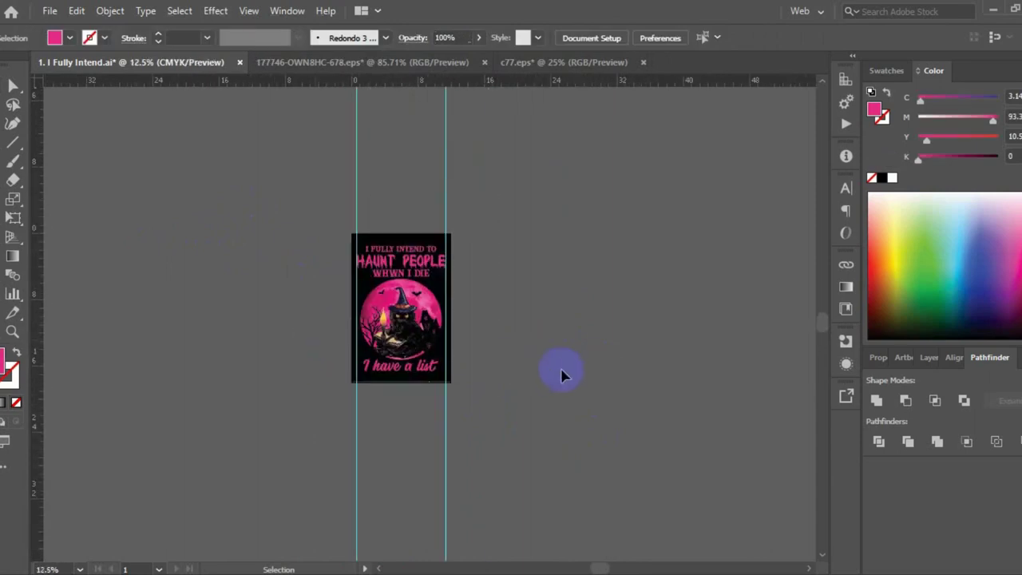
{"action": "scroll", "coordinate": [545, 286], "scroll_direction": "up", "scroll_amount": 1}
{"action": "left_click_drag", "start_coordinate": [573, 295], "coordinate": [599, 296]}
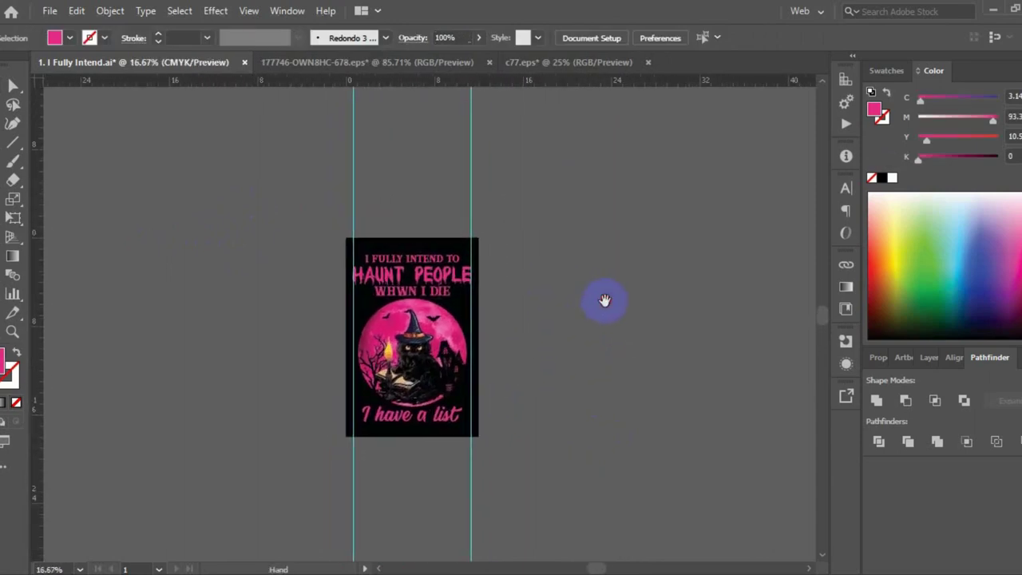
{"action": "left_click", "coordinate": [464, 260]}
{"action": "left_click", "coordinate": [615, 321]}
{"action": "left_click", "coordinate": [435, 279]}
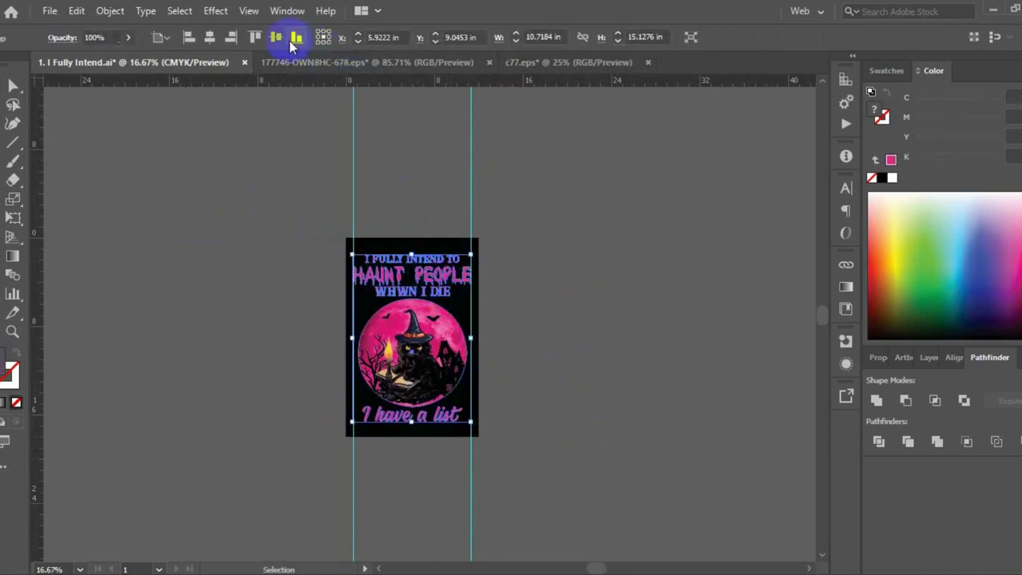
{"action": "left_click", "coordinate": [598, 301]}
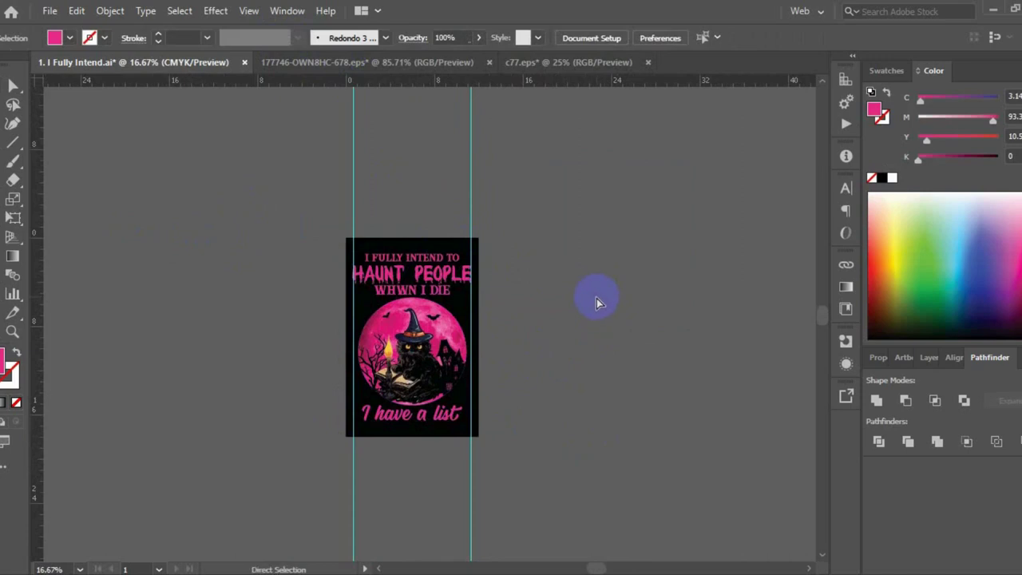
{"action": "key", "text": "ctrl+s"}
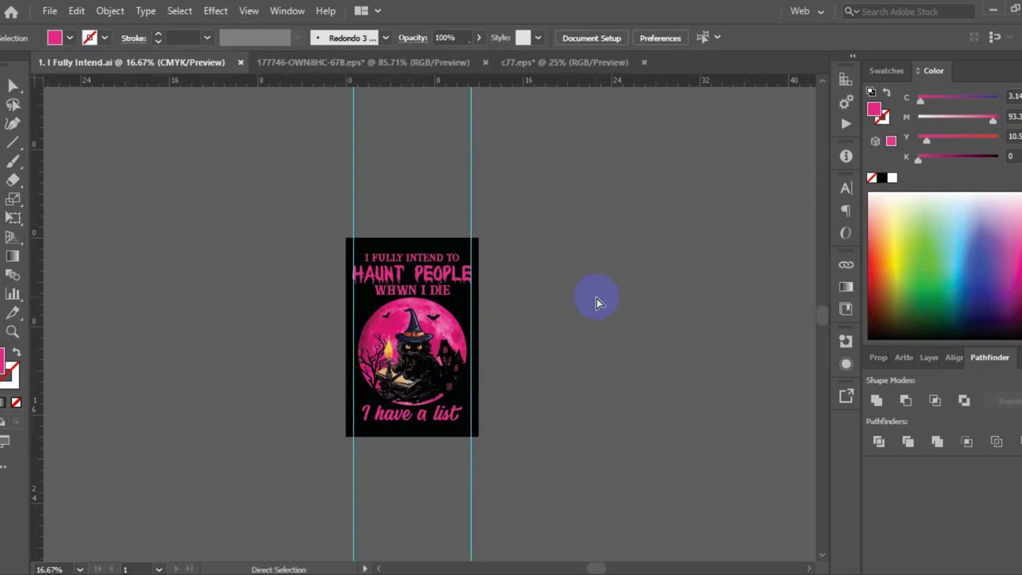
Step: Save the design as an Illustrator EPS file with default EPS options
{"action": "left_click", "coordinate": [50, 11]}
{"action": "left_click", "coordinate": [97, 156]}
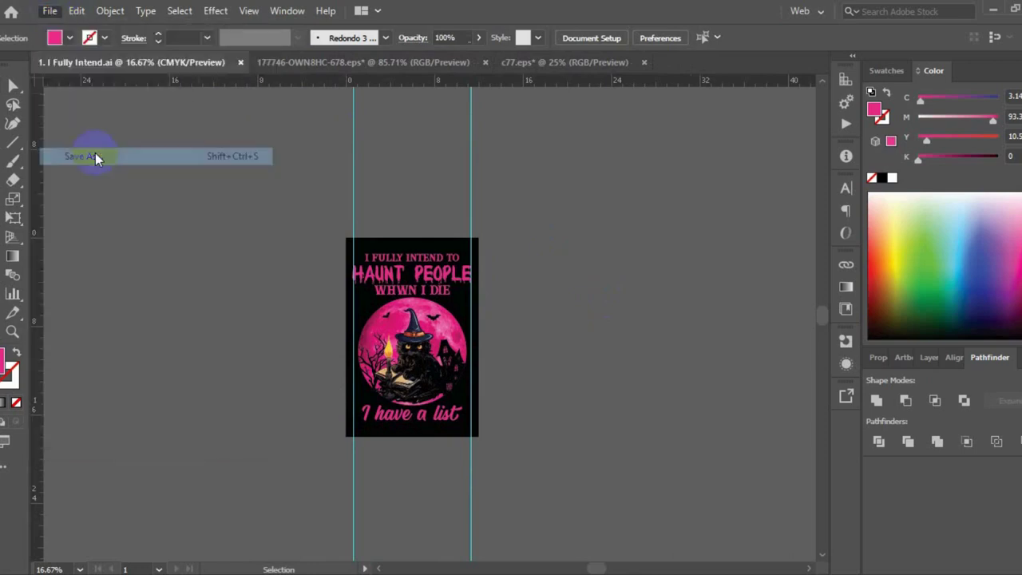
{"action": "left_click", "coordinate": [116, 319]}
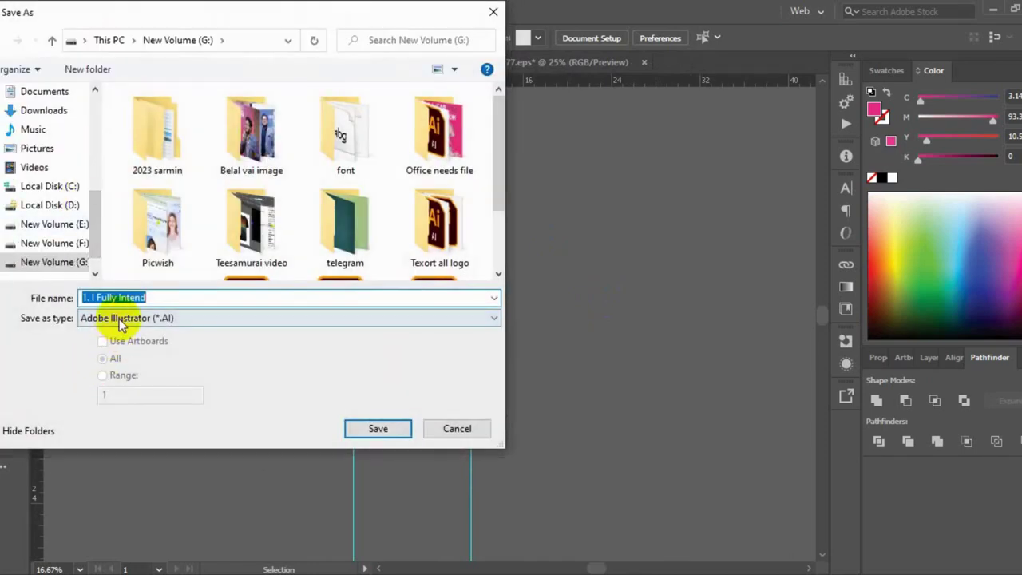
{"action": "left_click", "coordinate": [128, 357]}
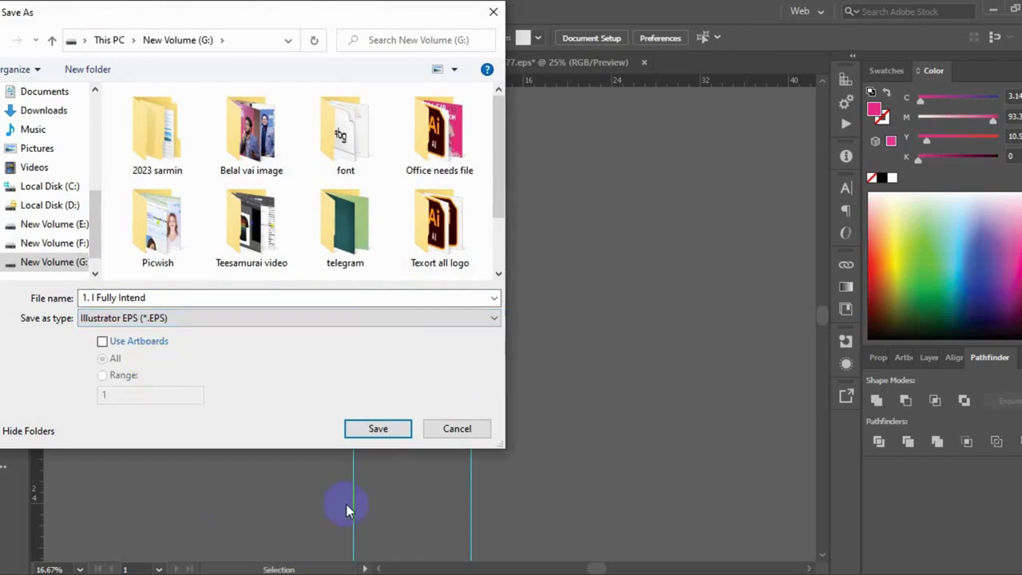
{"action": "left_click", "coordinate": [363, 429]}
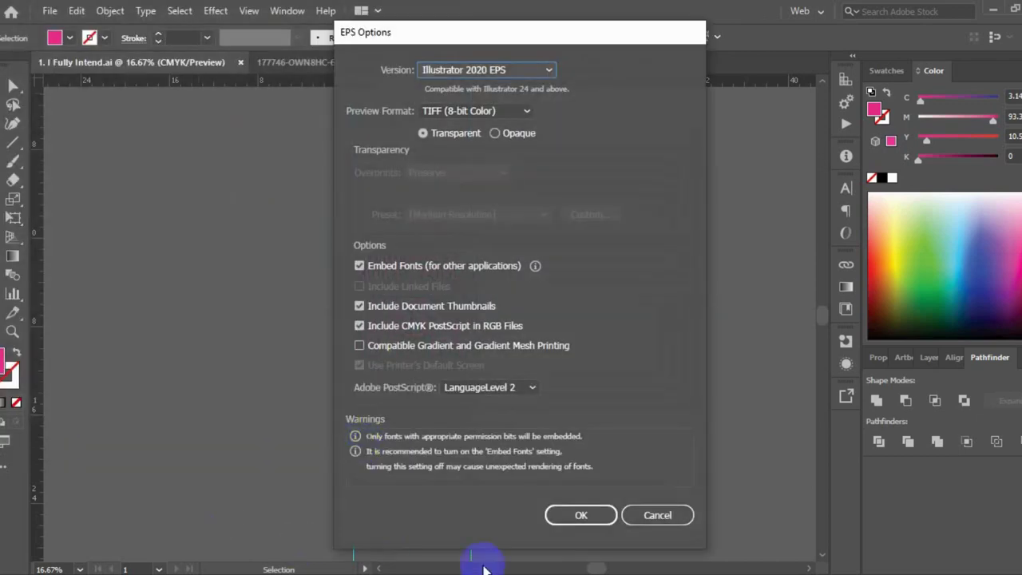
{"action": "left_click", "coordinate": [559, 521]}
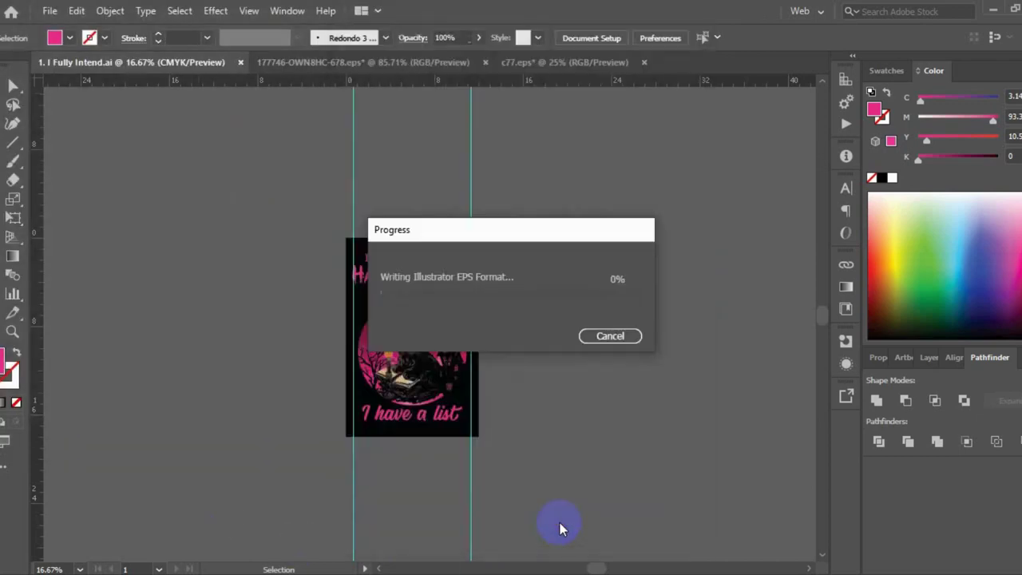
Step: Export the artboard as JPEG '1. I Fully Intend' in RGB colour
{"action": "left_click", "coordinate": [49, 11]}
{"action": "mouse_move", "coordinate": [79, 307]}
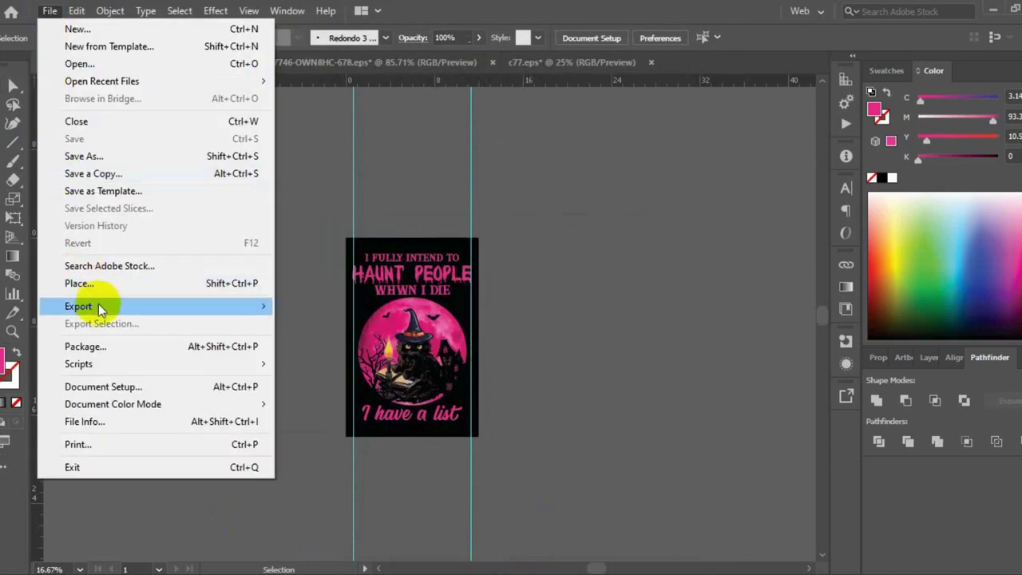
{"action": "left_click", "coordinate": [308, 324]}
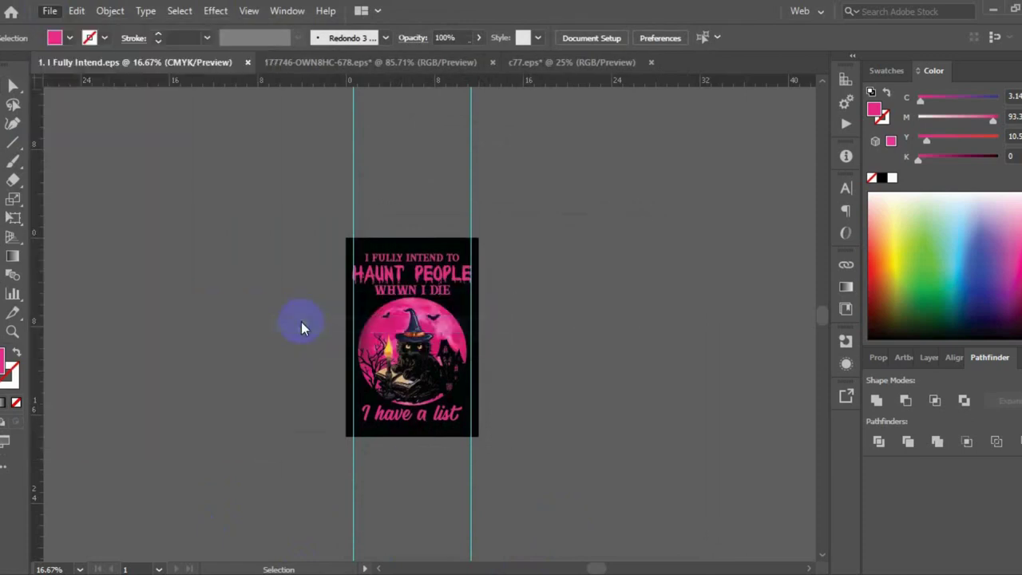
{"action": "left_click", "coordinate": [107, 317]}
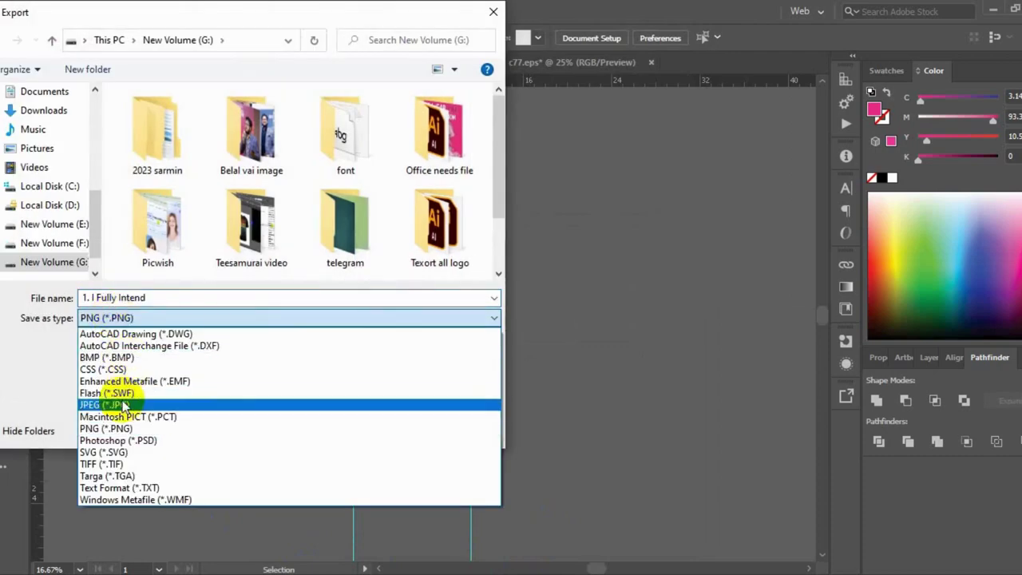
{"action": "left_click", "coordinate": [123, 397]}
{"action": "left_click", "coordinate": [102, 341]}
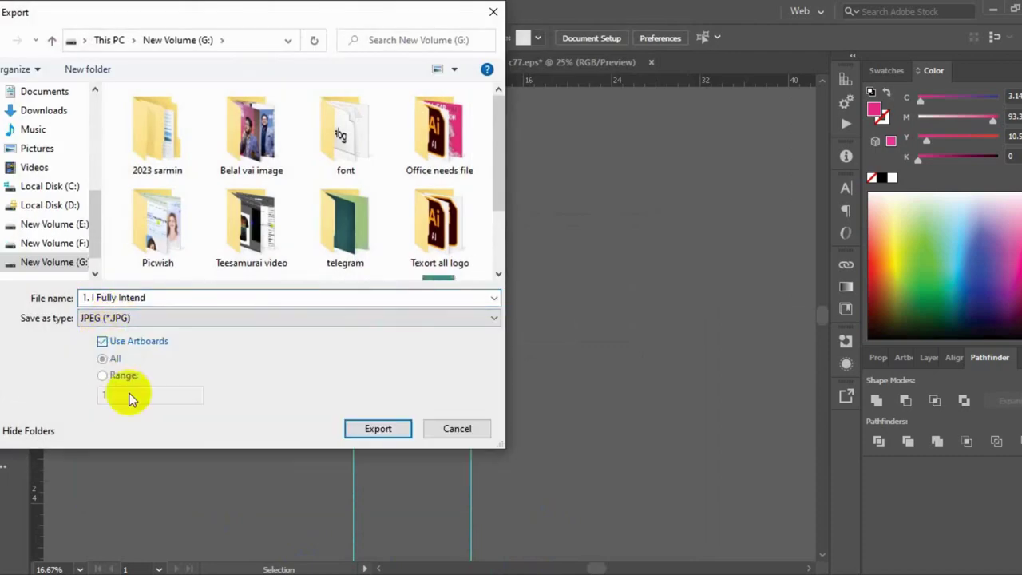
{"action": "left_click", "coordinate": [377, 428]}
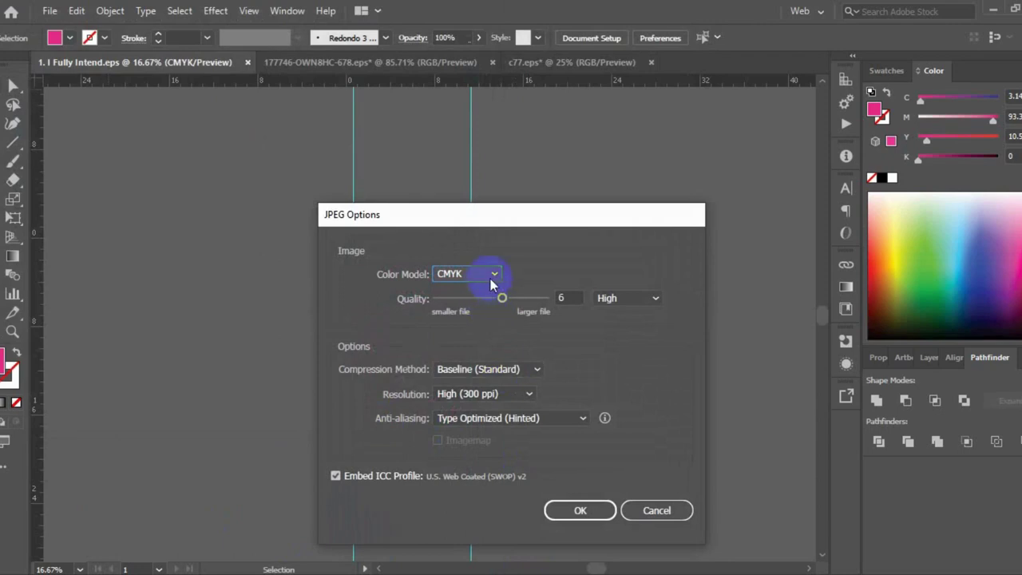
{"action": "left_click", "coordinate": [488, 275]}
{"action": "left_click", "coordinate": [463, 291]}
{"action": "left_click", "coordinate": [578, 510]}
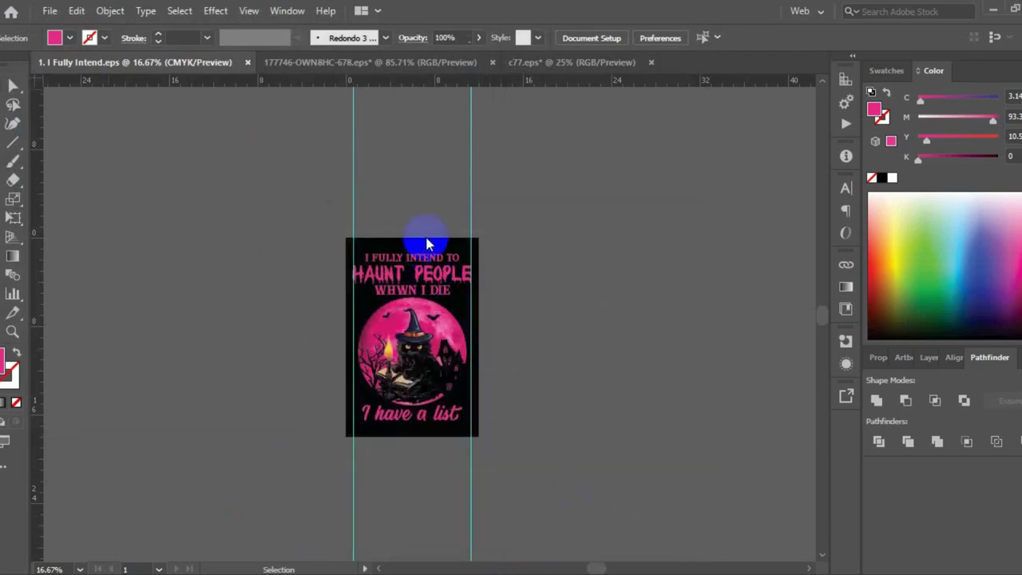
Step: Delete the black background rectangle from the design
{"action": "key", "text": "ctrl"}
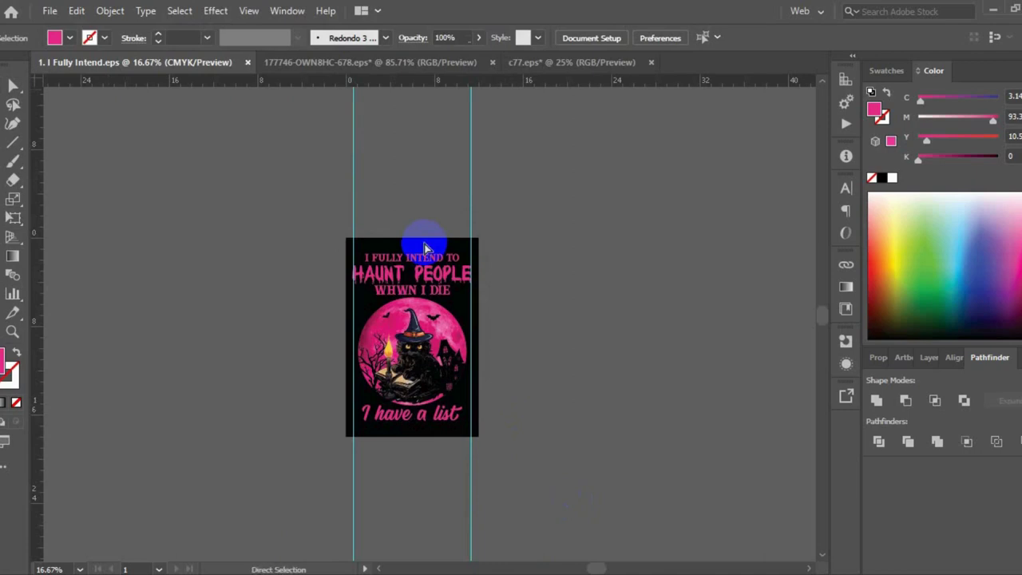
{"action": "left_click", "coordinate": [426, 248]}
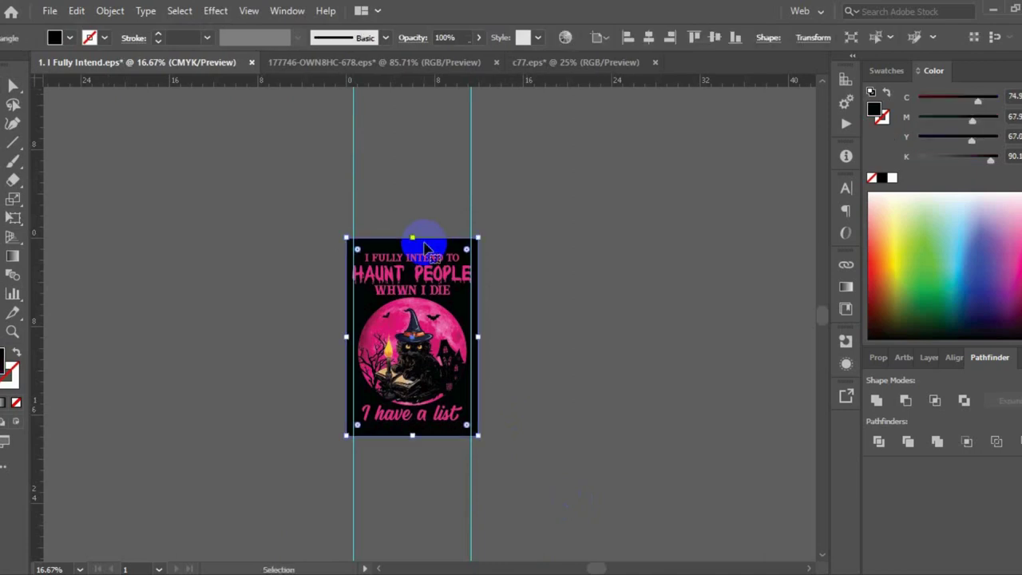
{"action": "key", "text": "Delete"}
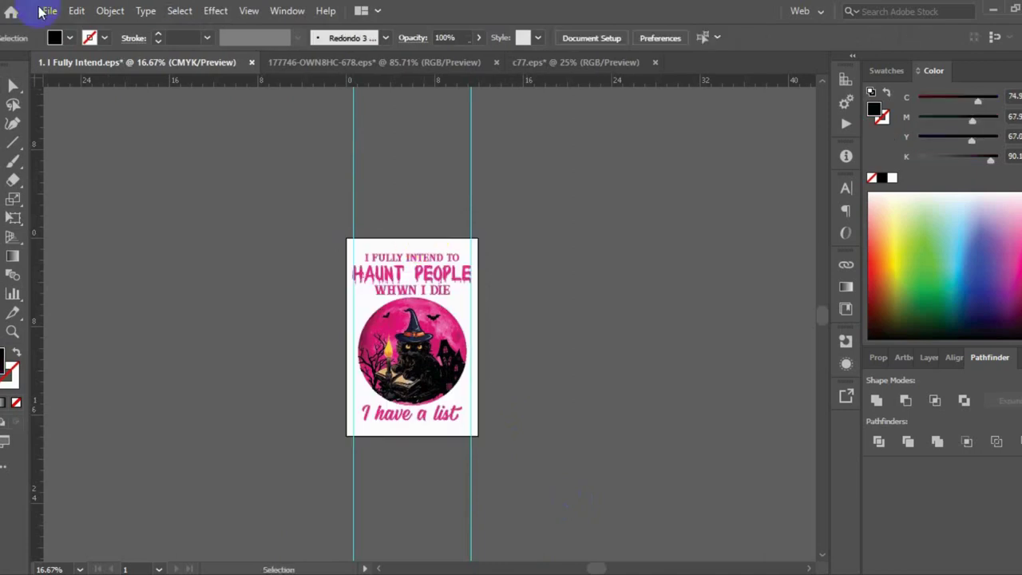
Step: Export the artboard as PNG '1. I Fully Intend', then restore the black background
{"action": "left_click", "coordinate": [47, 12]}
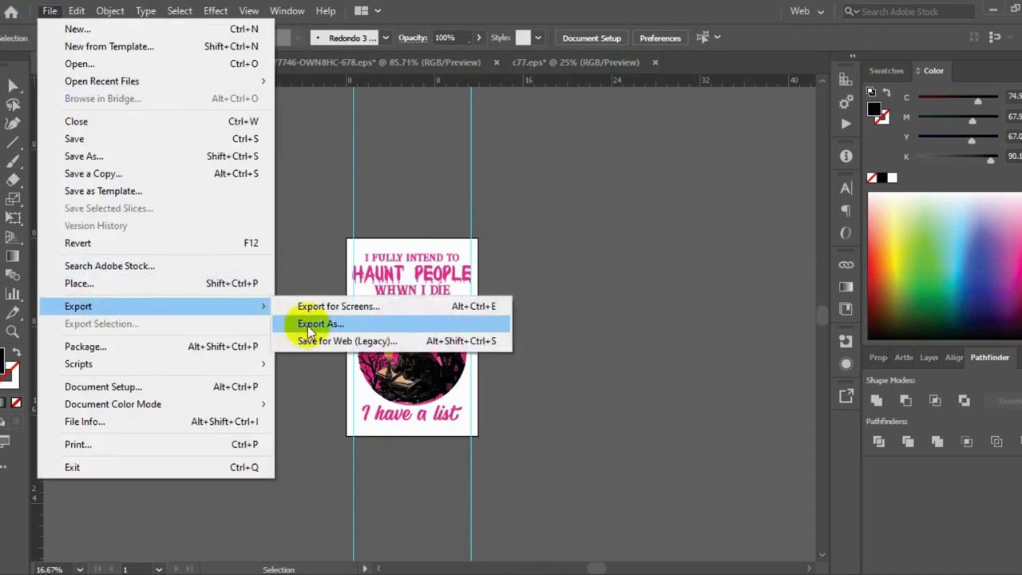
{"action": "left_click", "coordinate": [312, 326]}
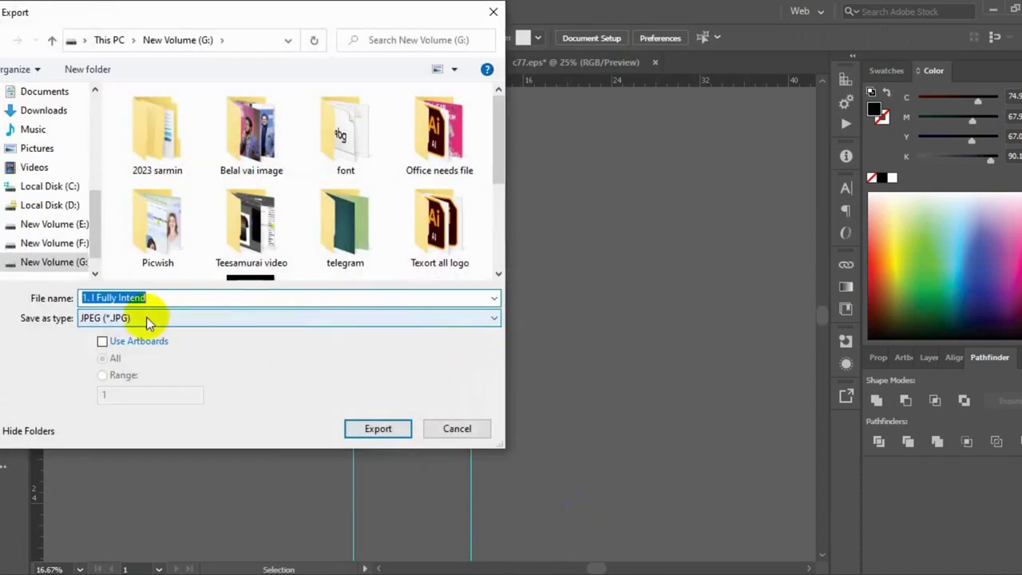
{"action": "left_click", "coordinate": [144, 318]}
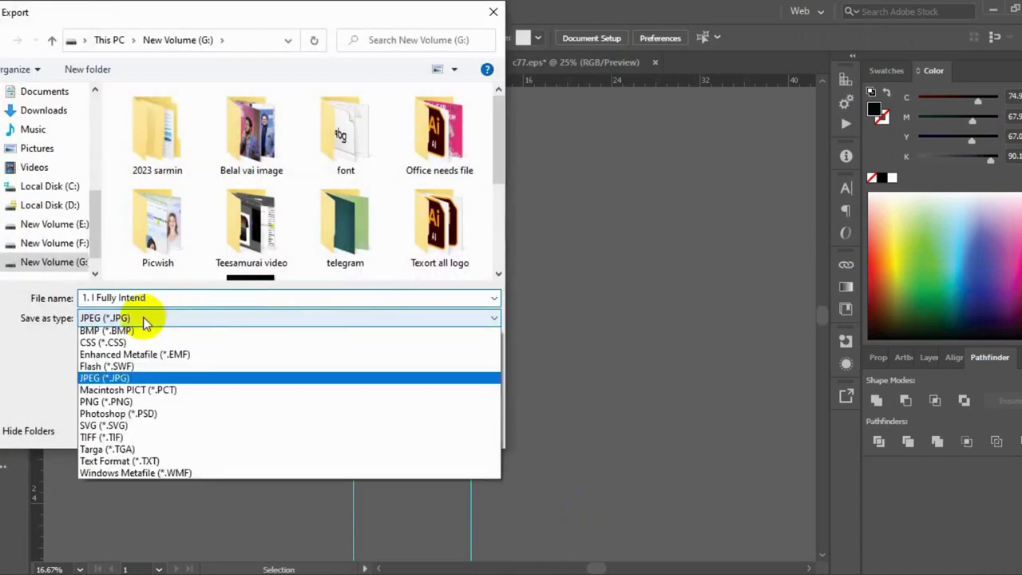
{"action": "left_click", "coordinate": [104, 428]}
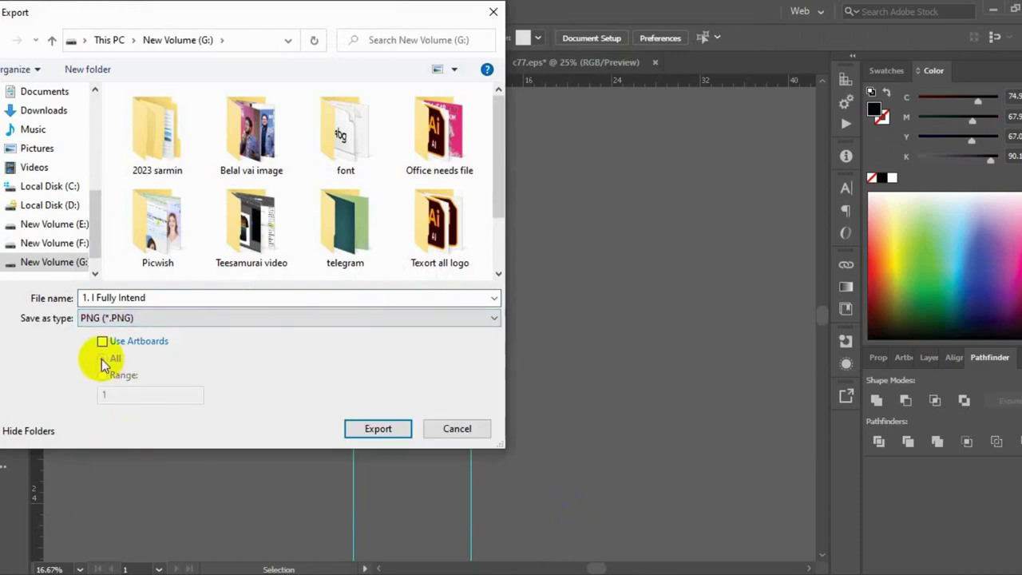
{"action": "left_click", "coordinate": [102, 342]}
{"action": "left_click", "coordinate": [397, 428]}
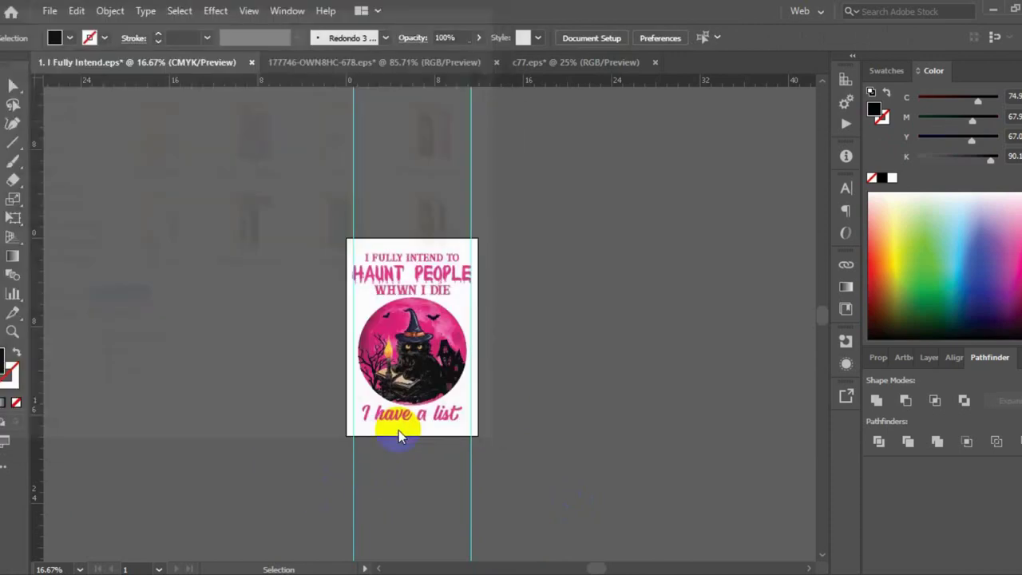
{"action": "left_click", "coordinate": [519, 535]}
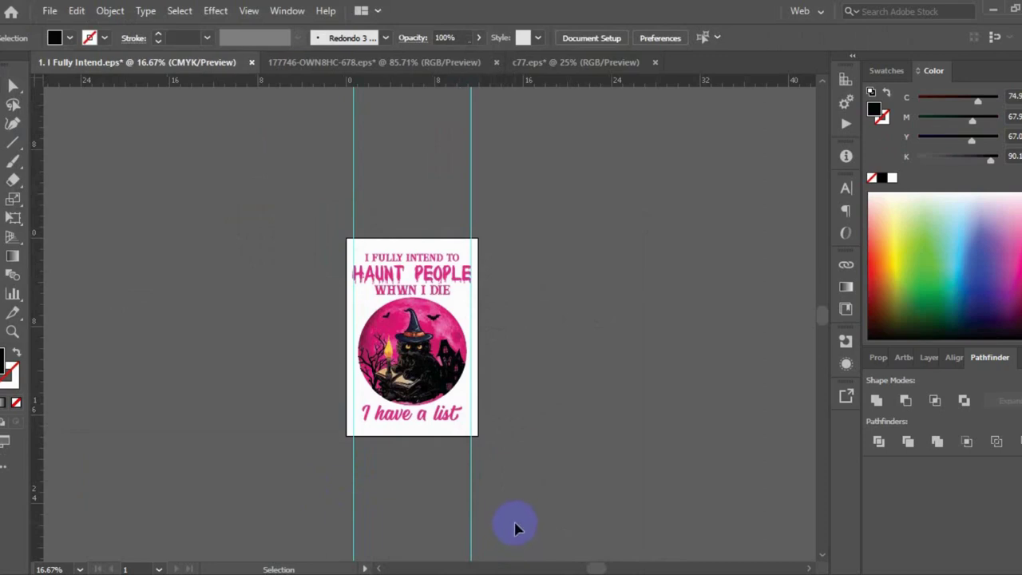
{"action": "key", "text": "ctrl+a"}
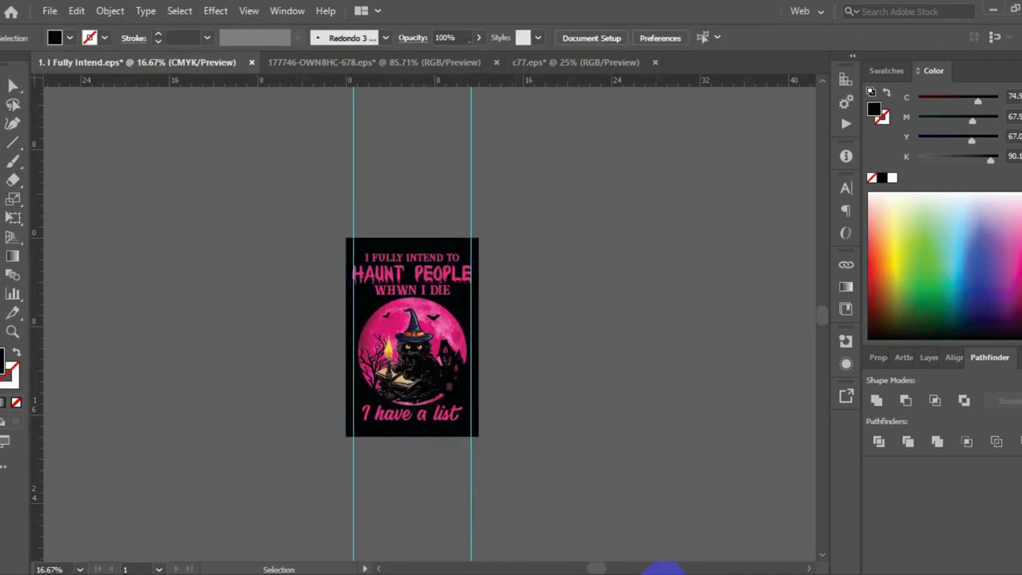
Step: Switch to Chrome and show the Freepik Halloween haunted-house full-moon vector download page
{"action": "left_click", "coordinate": [656, 569]}
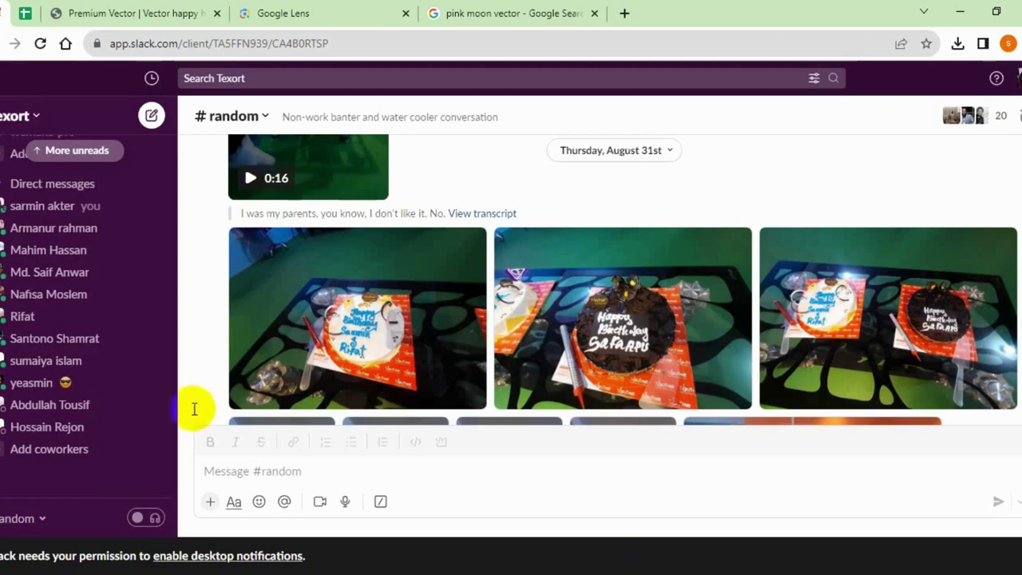
{"action": "left_click", "coordinate": [100, 11]}
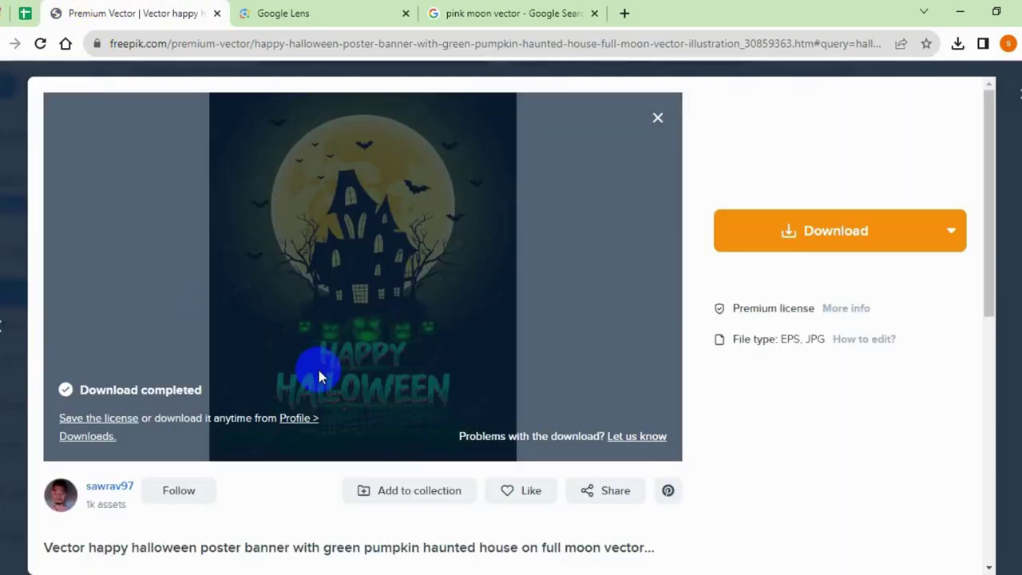